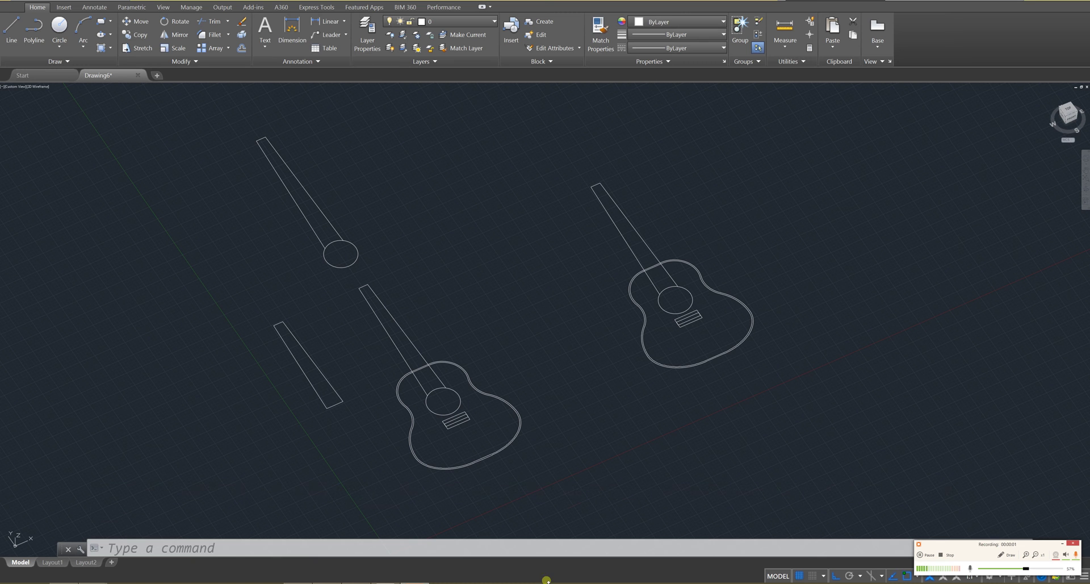
Orbit to a top-down view and zoom in on the guitar body's soundhole and bridge.
shift+middle_drag(565, 419, 479, 433)
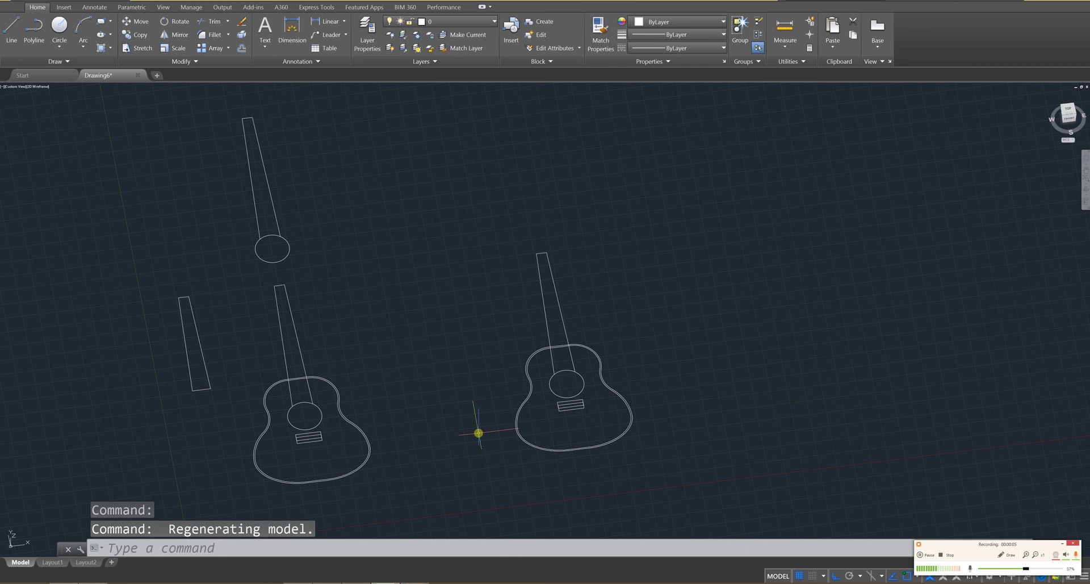
shift+middle_drag(542, 467, 572, 480)
scroll(572, 479, up, 5)
scroll(540, 376, up, 1)
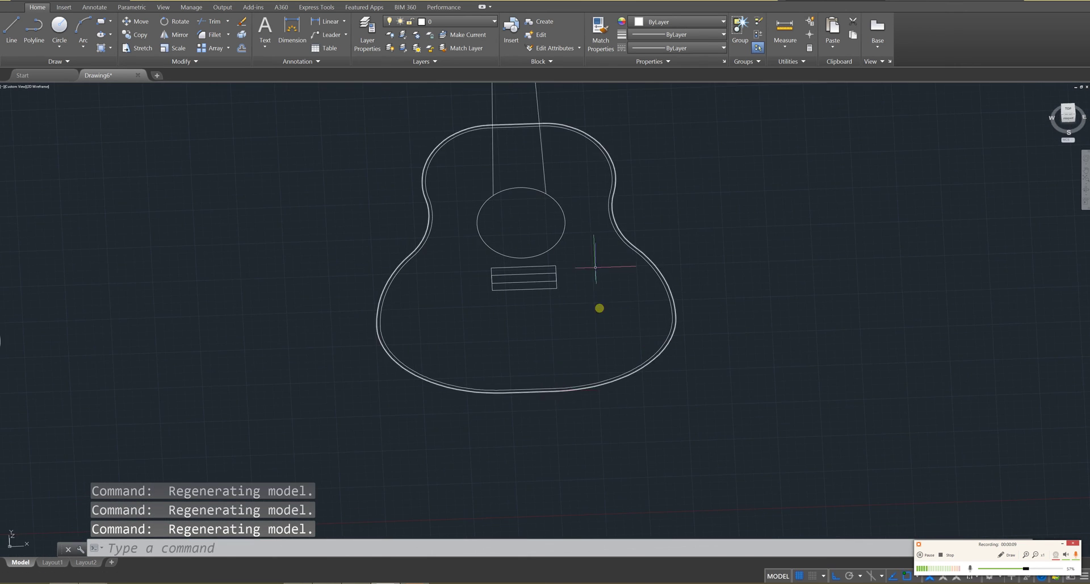
scroll(598, 306, up, 2)
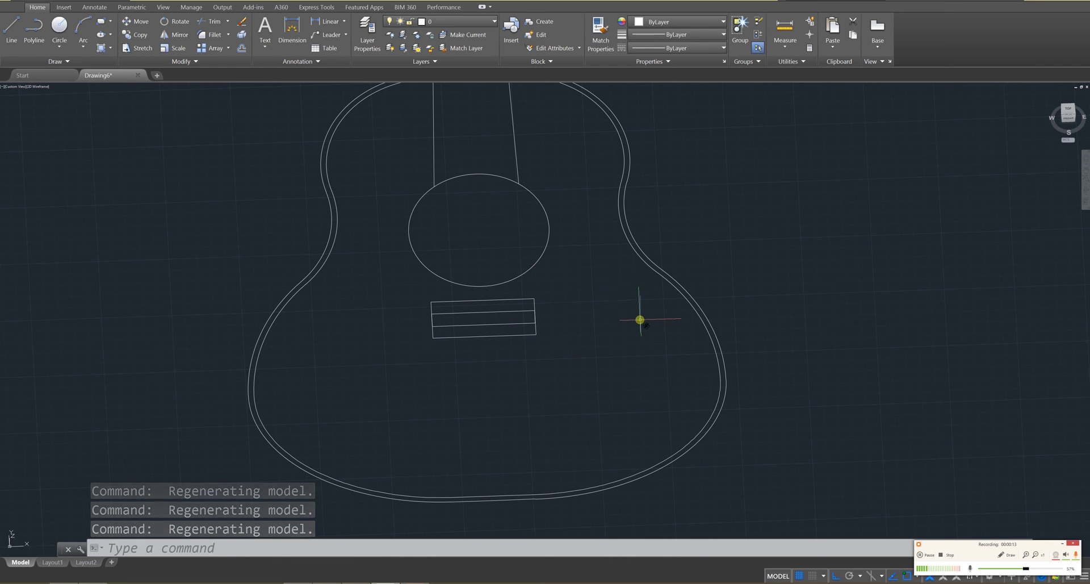
scroll(631, 283, up, 2)
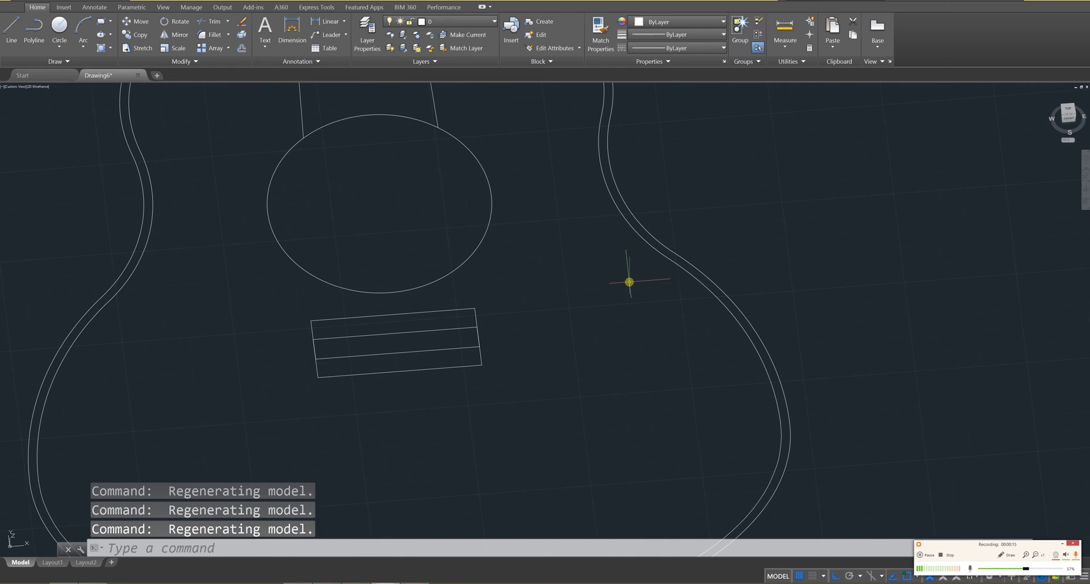
Copy the inner body outline and soundhole circle from the bridge corner to the right of the guitar.
text(y)
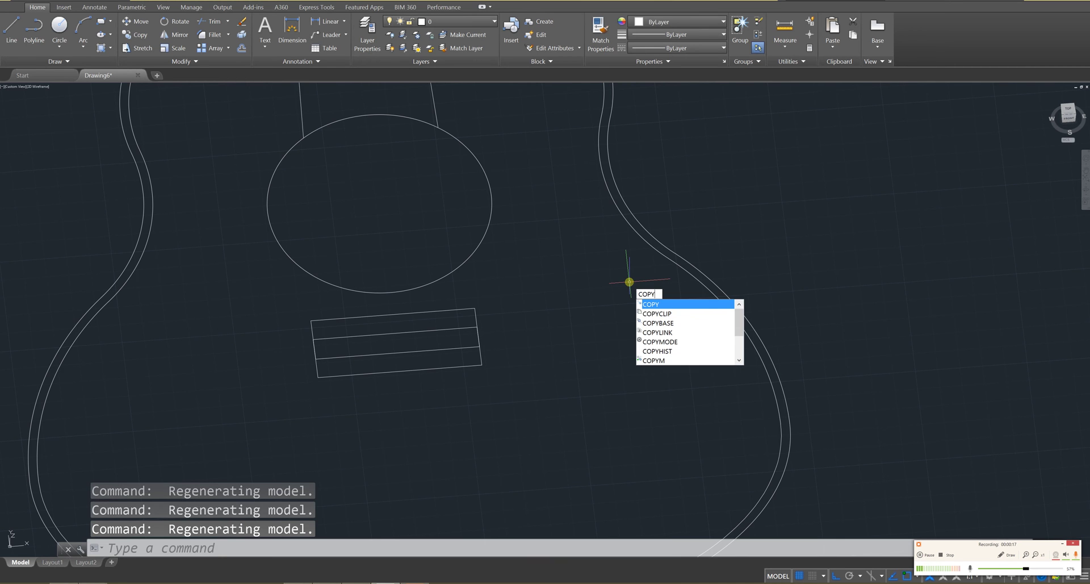
key(Return)
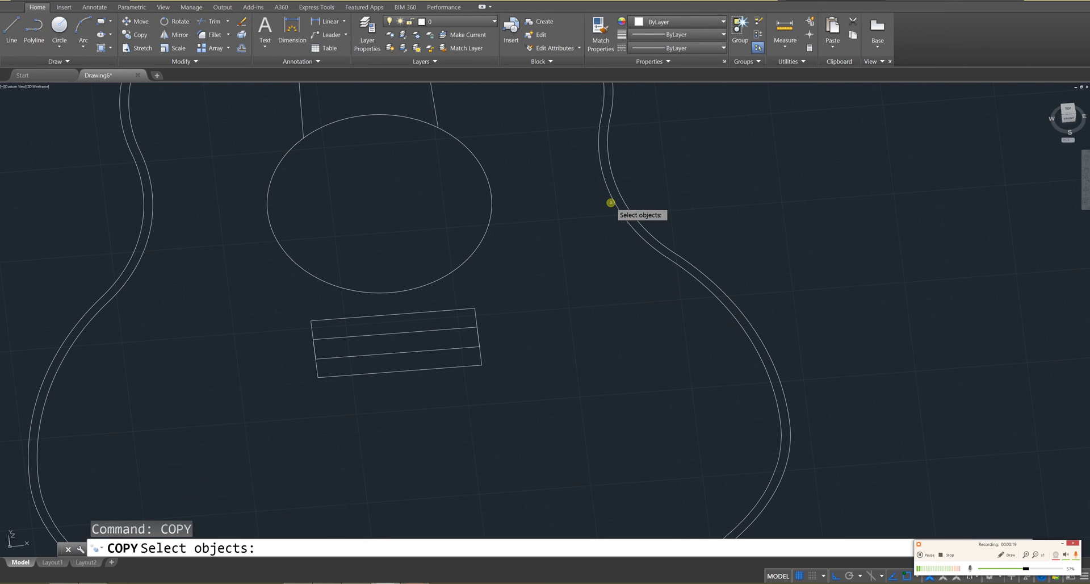
click(612, 201)
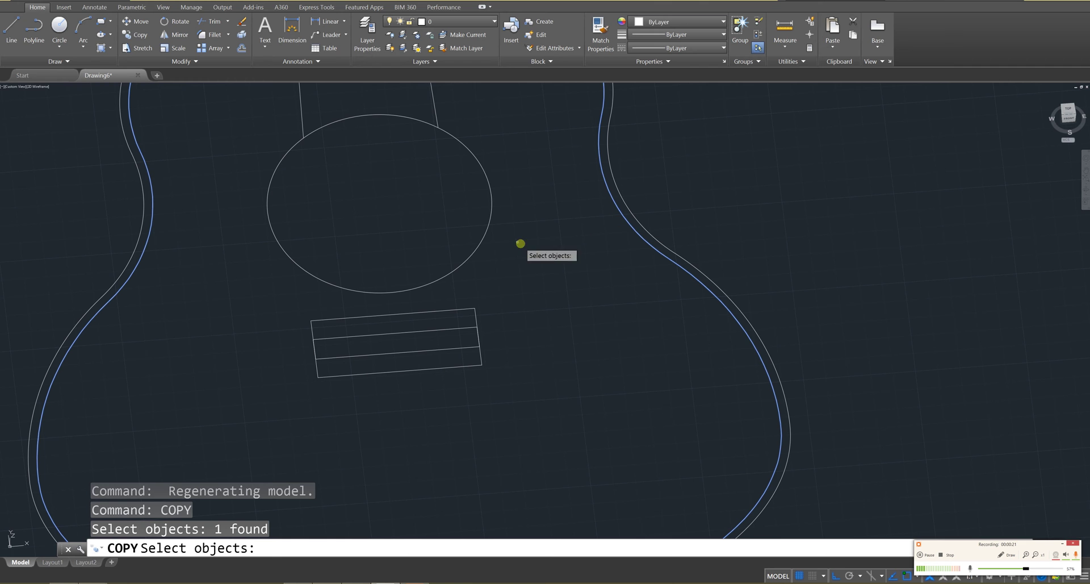
click(486, 226)
key(Return)
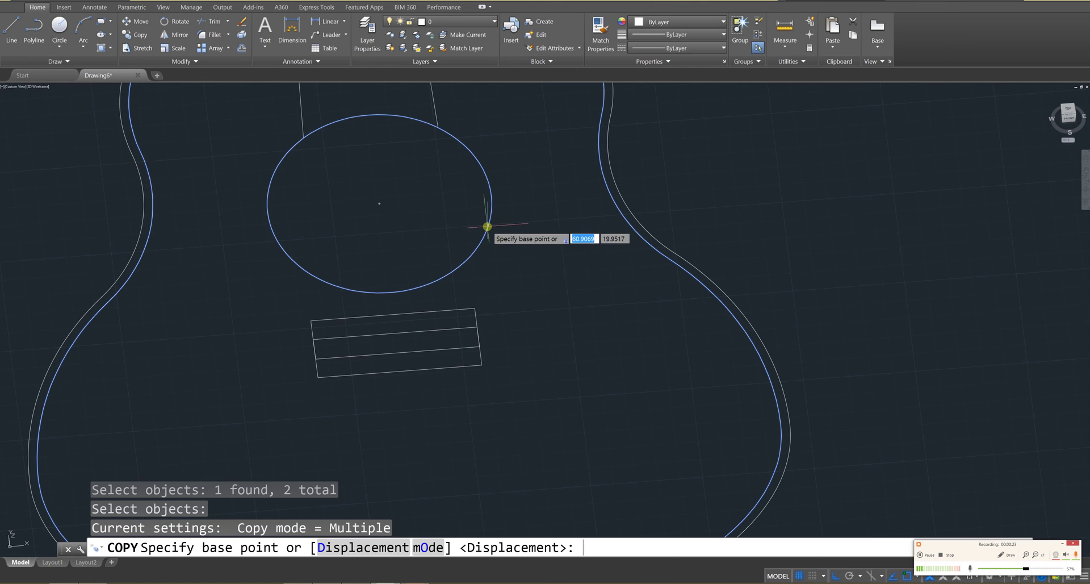
click(482, 365)
scroll(488, 301, down, 5)
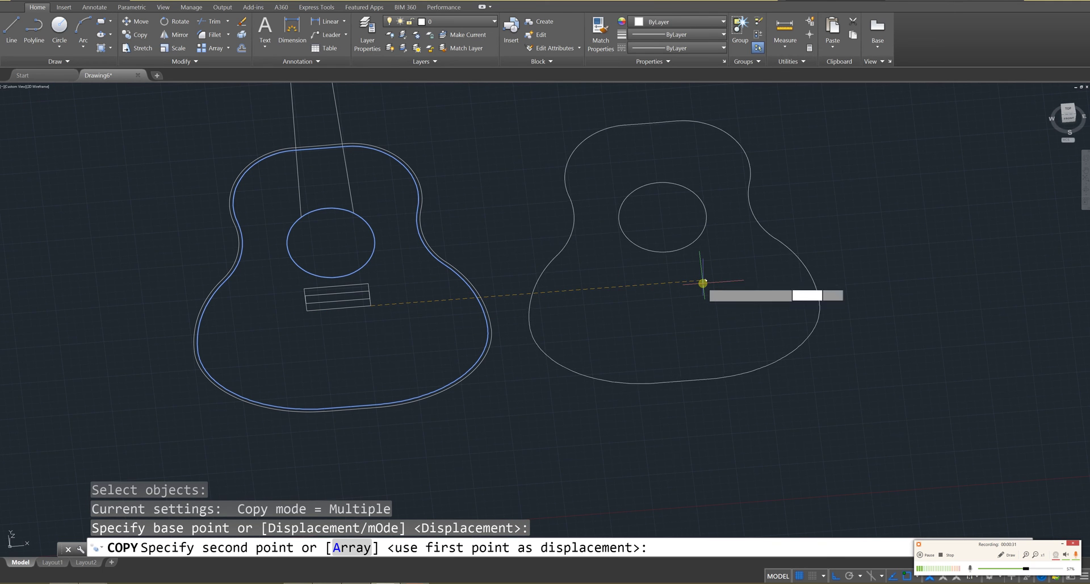
click(703, 282)
key(Escape)
key(Escape)
key(Escape)
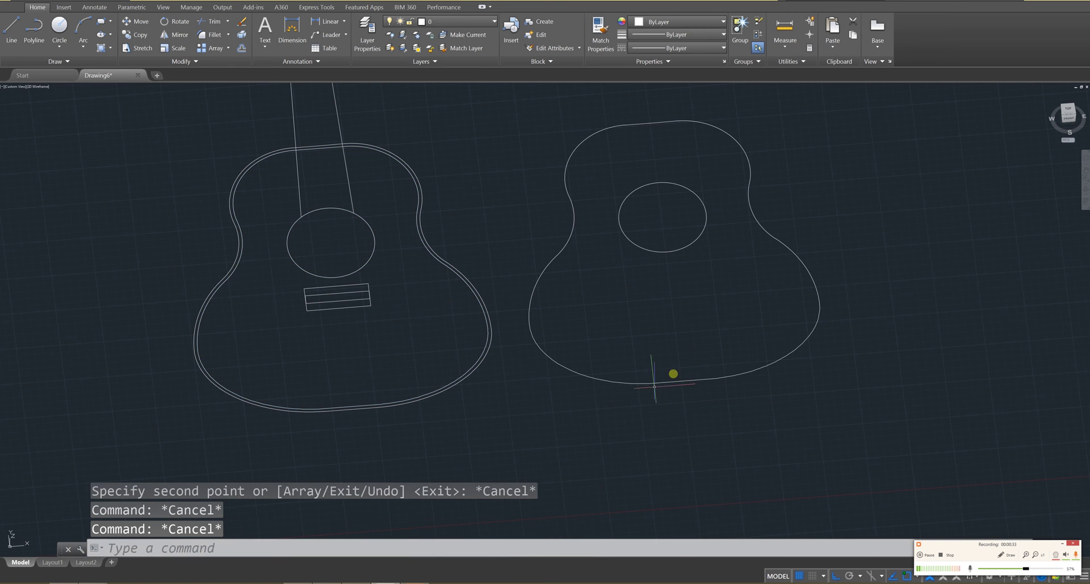
Orbit and pan to a tilted 3D view showing both guitars.
mouse_move(459, 417)
shift+middle_down()
mouse_move(431, 428)
mouse_move(489, 394)
mouse_move(466, 404)
mouse_move(546, 383)
mouse_move(574, 440)
shift+middle_up()
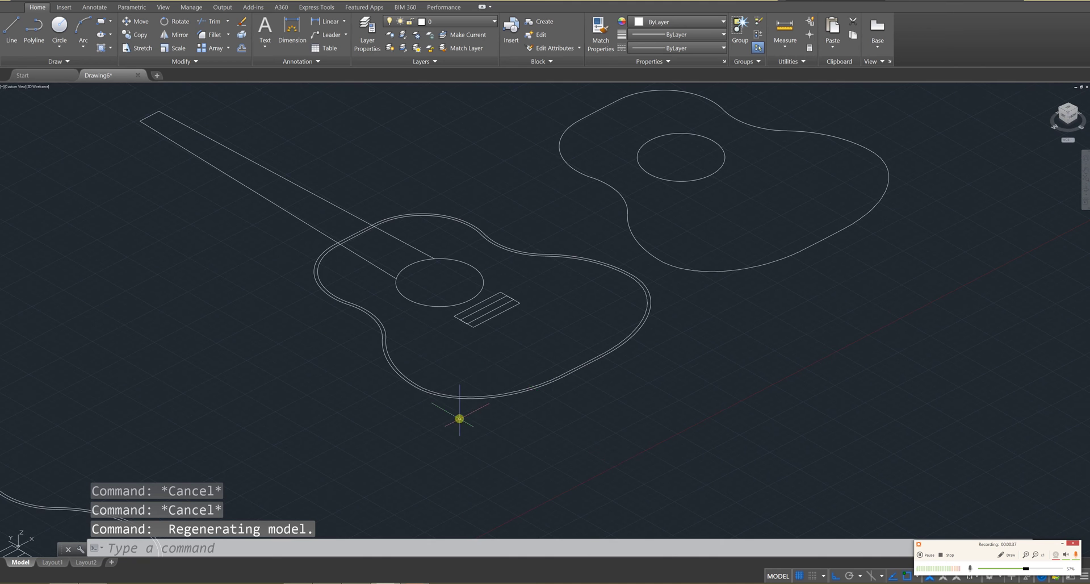
scroll(460, 421, up, 4)
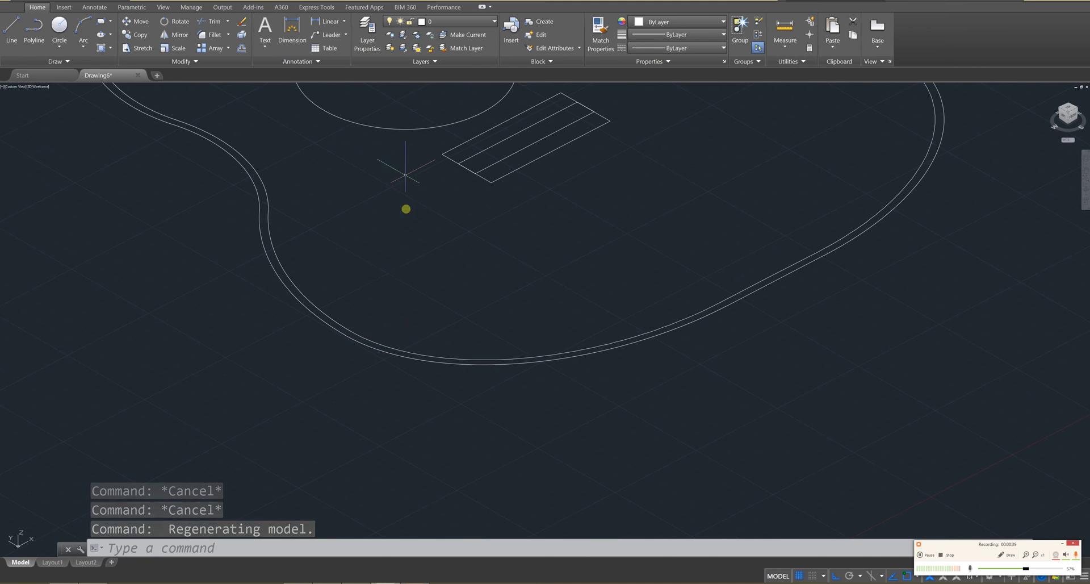
scroll(407, 173, down, 2)
scroll(407, 175, down, 3)
middle_drag(414, 227, 431, 372)
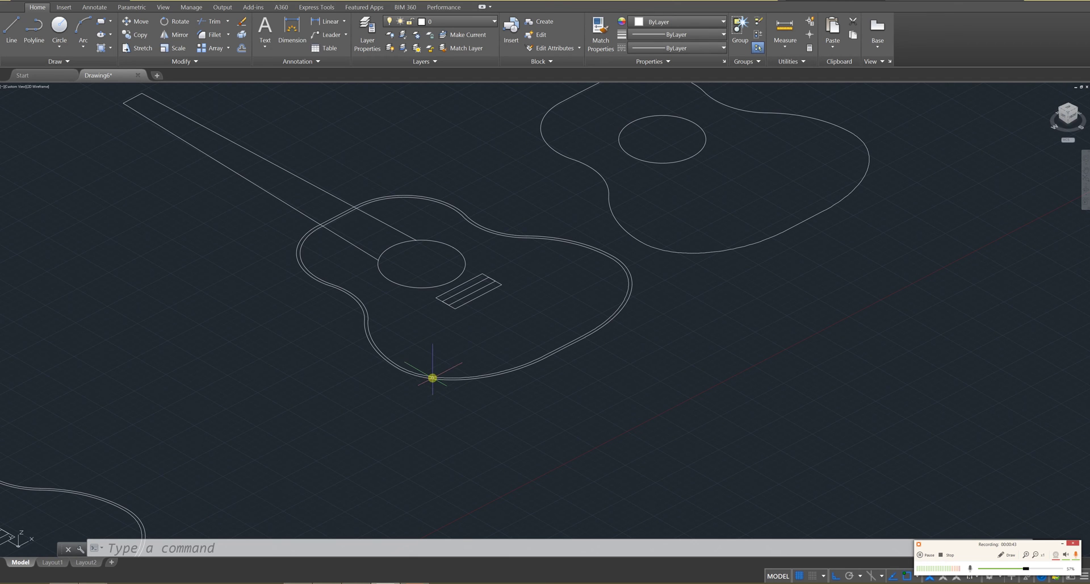
key(Escape)
key(Escape)
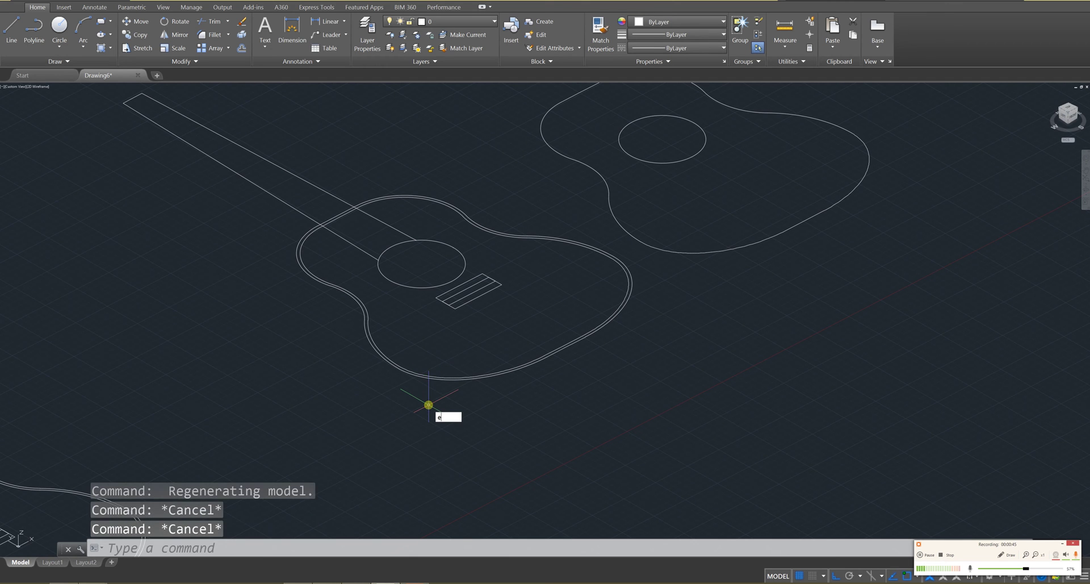
Extrude the outer guitar body outline to a height of 3.
text(ext)
key(Return)
scroll(428, 405, up, 4)
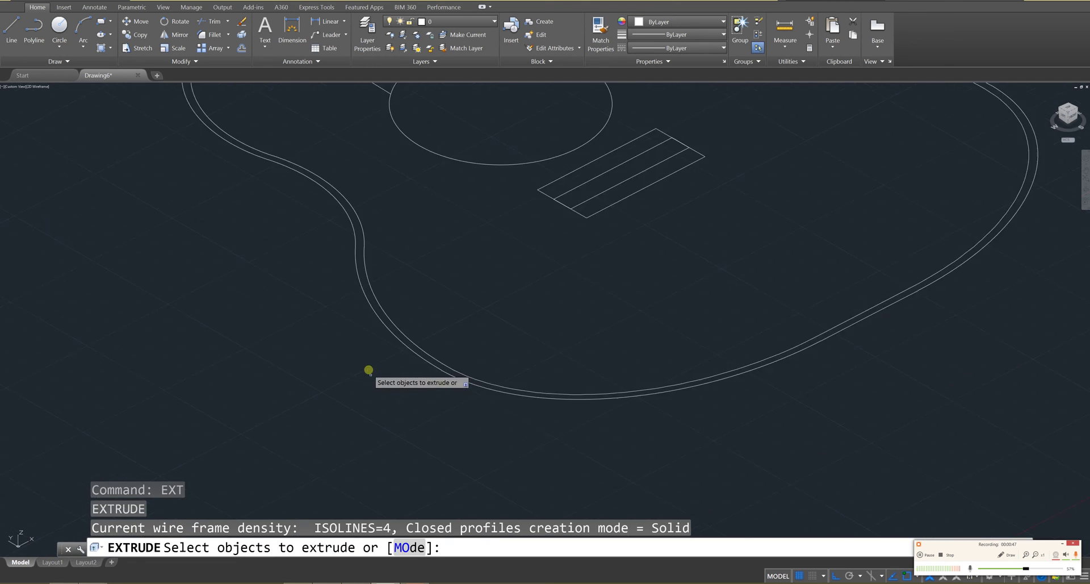
click(431, 365)
key(Return)
scroll(400, 407, down, 3)
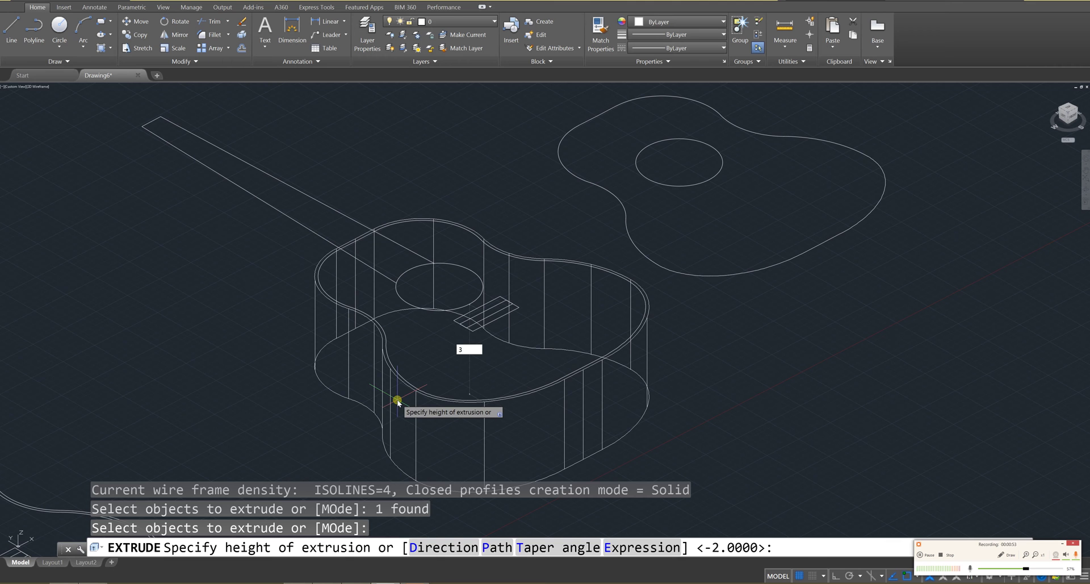
text(3)
key(Return)
Extrude the second body outline to a height of 2.8.
scroll(366, 404, up, 4)
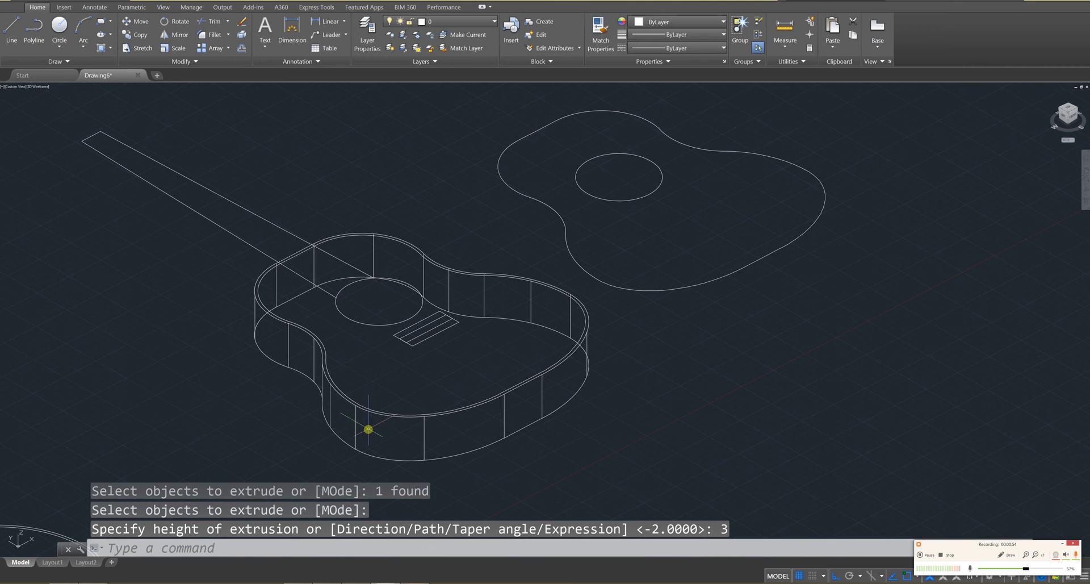
click(365, 401)
key(Return)
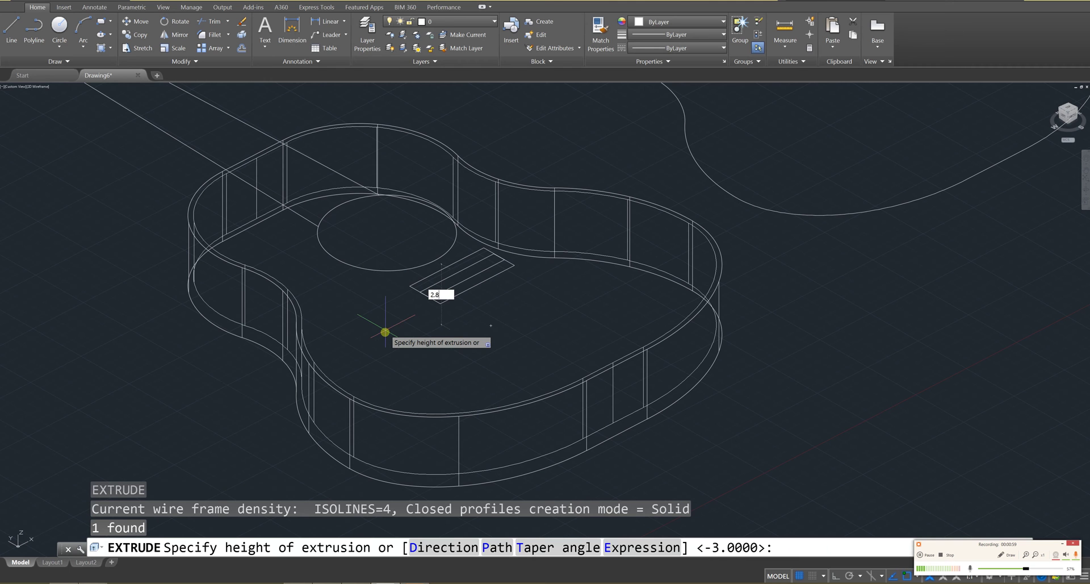
key(Return)
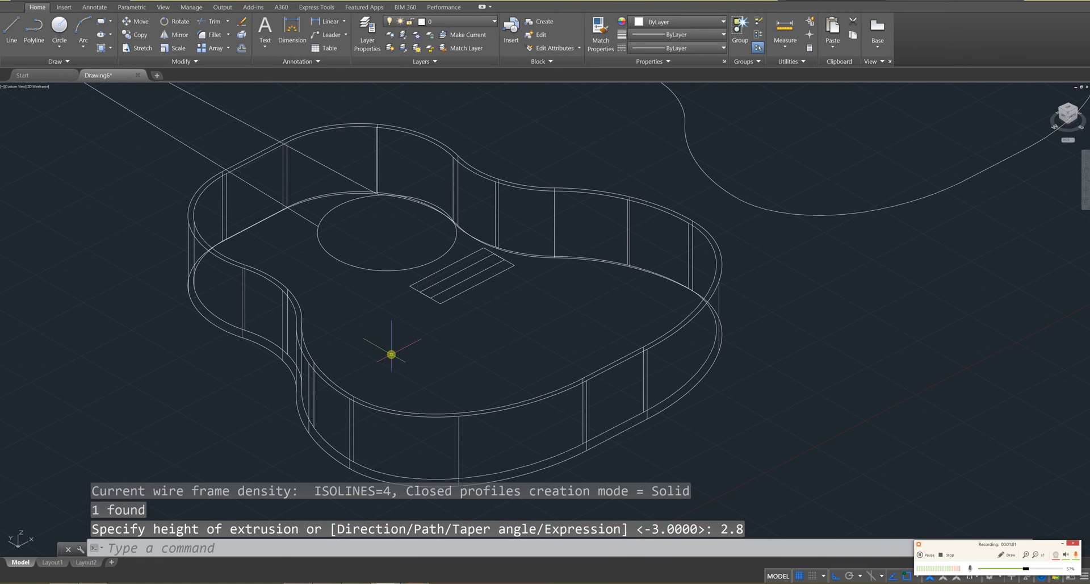
Extrude the soundhole circle into a cylinder 2 units tall.
middle_drag(391, 354, 330, 377)
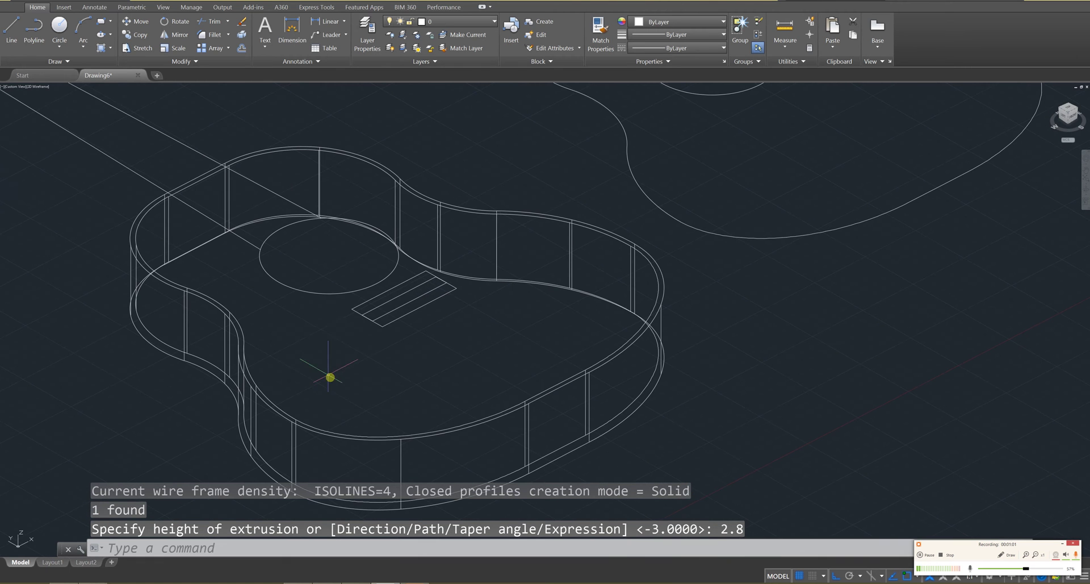
click(330, 293)
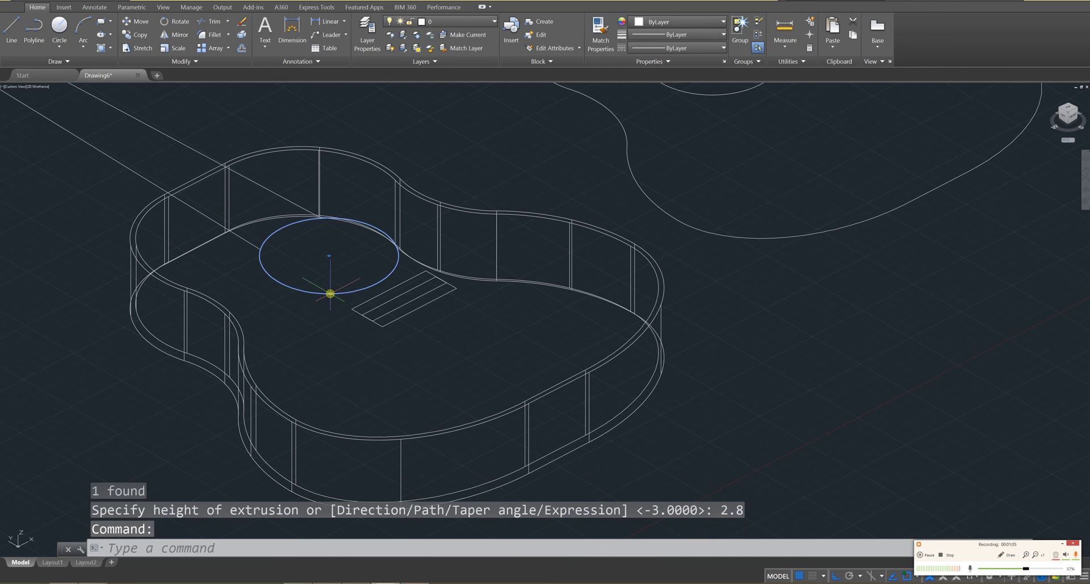
key(Return)
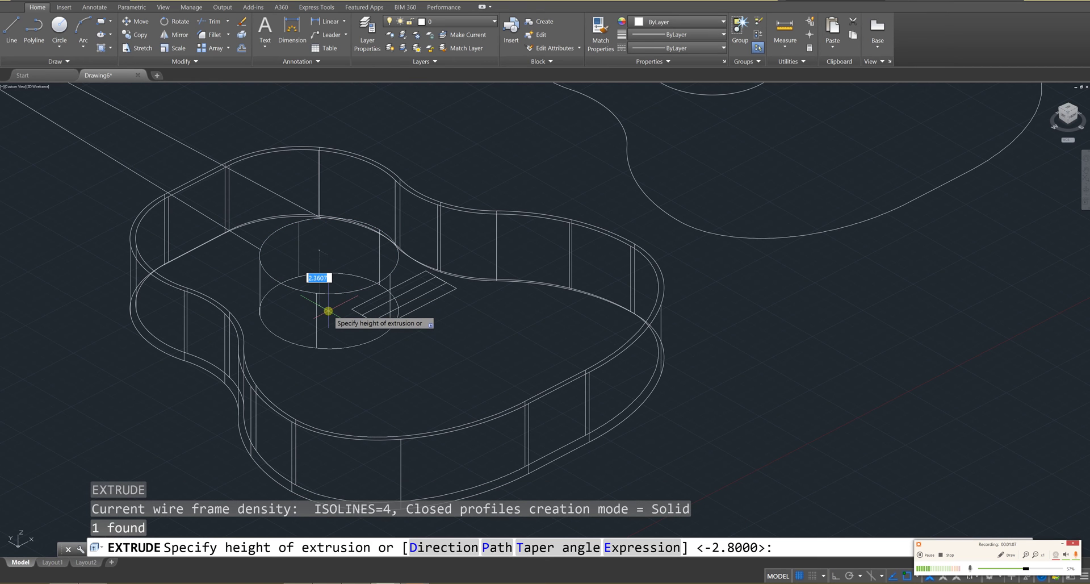
key(Return)
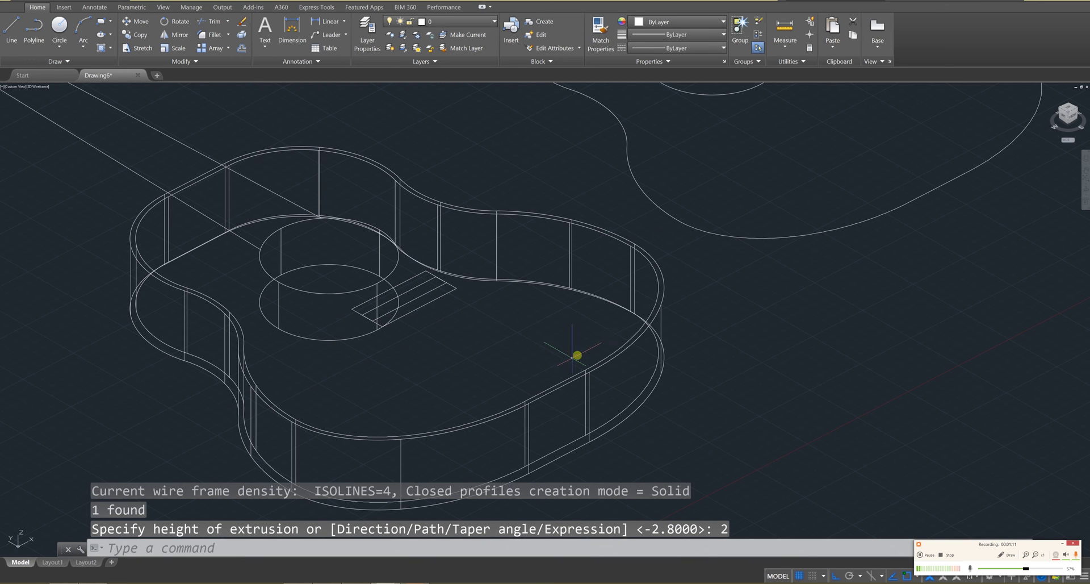
Run SUBTRACT on the guitar body solid, removing a picked solid from it.
middle_drag(335, 416, 288, 373)
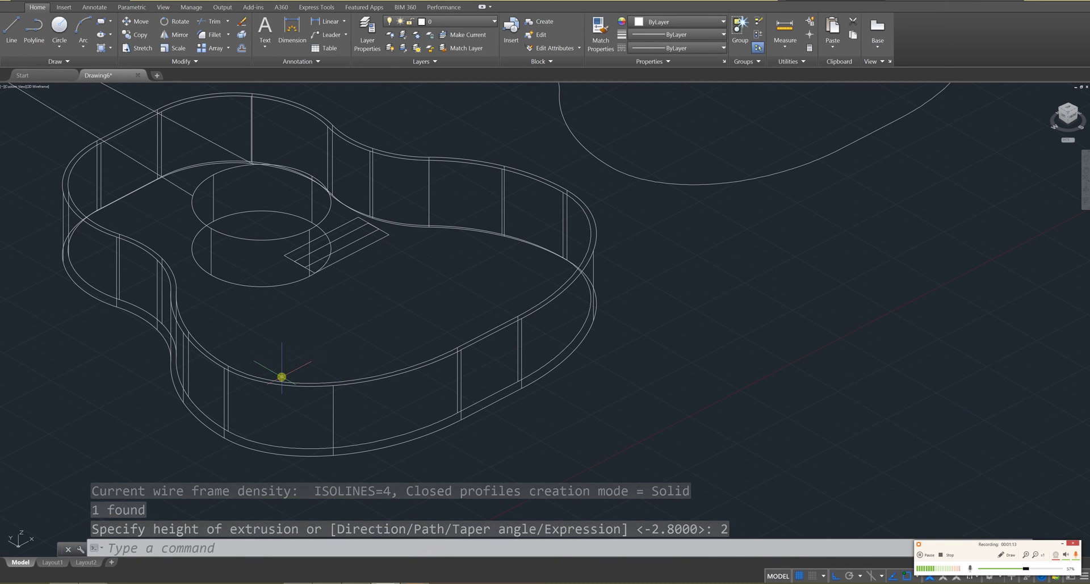
text(su)
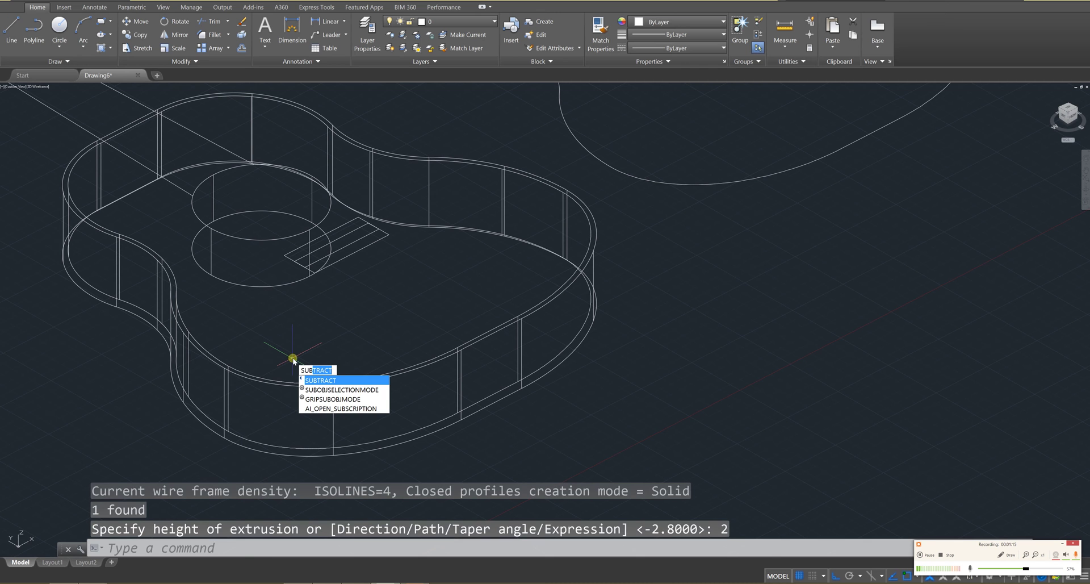
key(Return)
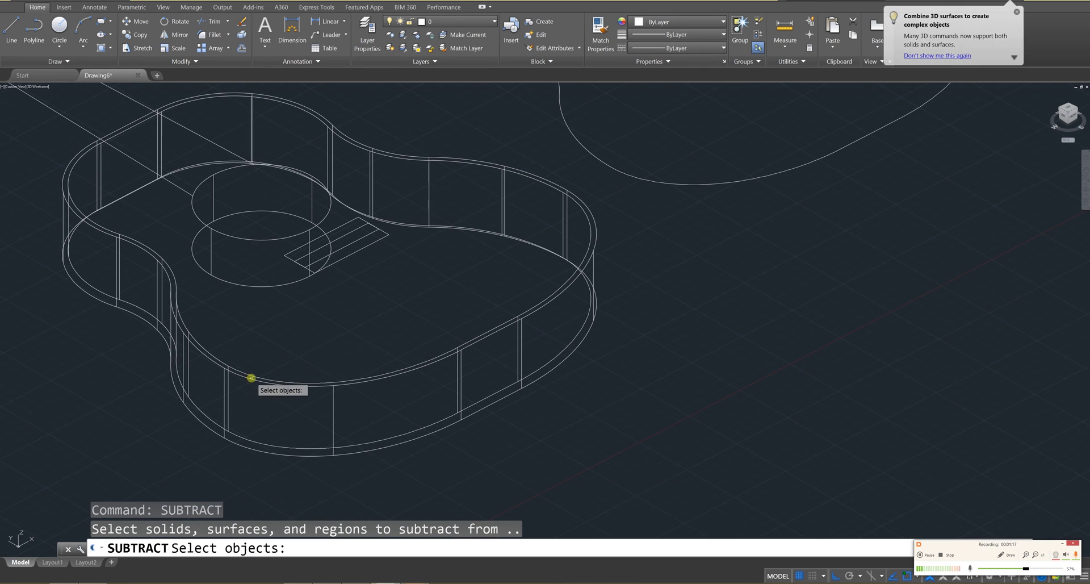
click(246, 379)
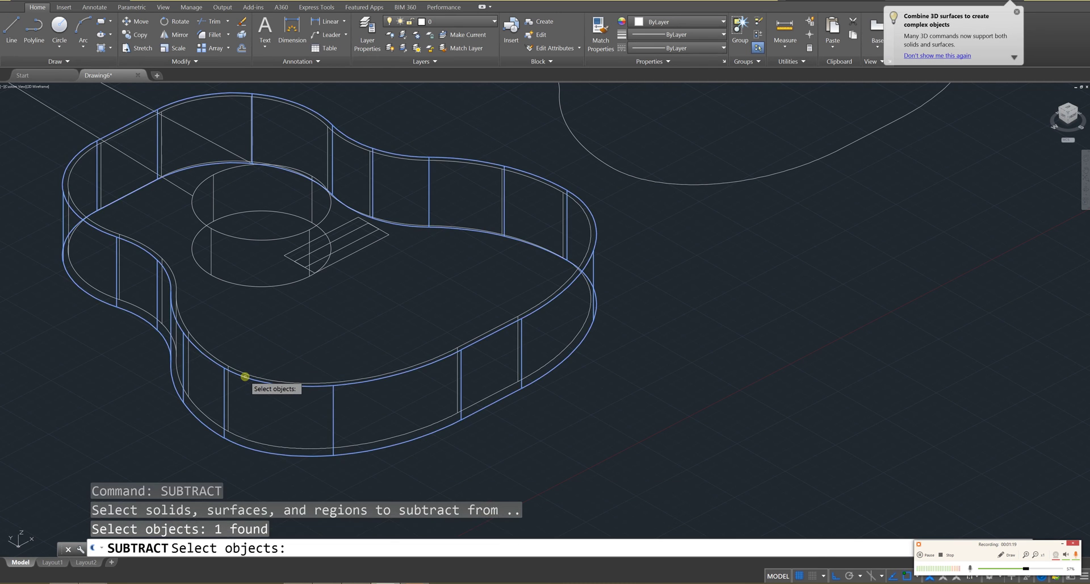
key(Return)
click(245, 373)
key(Return)
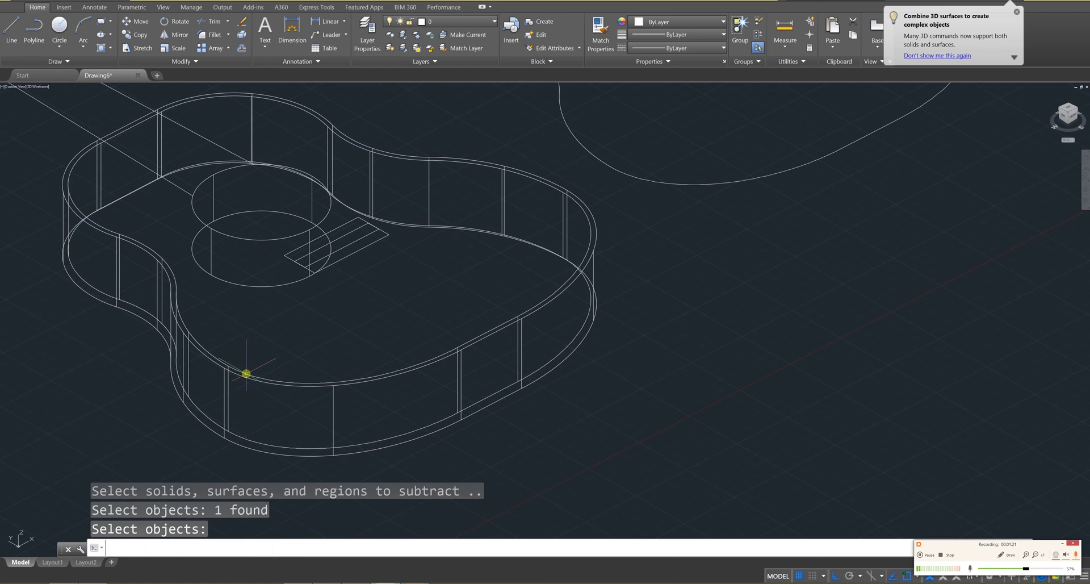
Preview the model in the Realistic visual style, then return to 2D Wireframe.
click(42, 87)
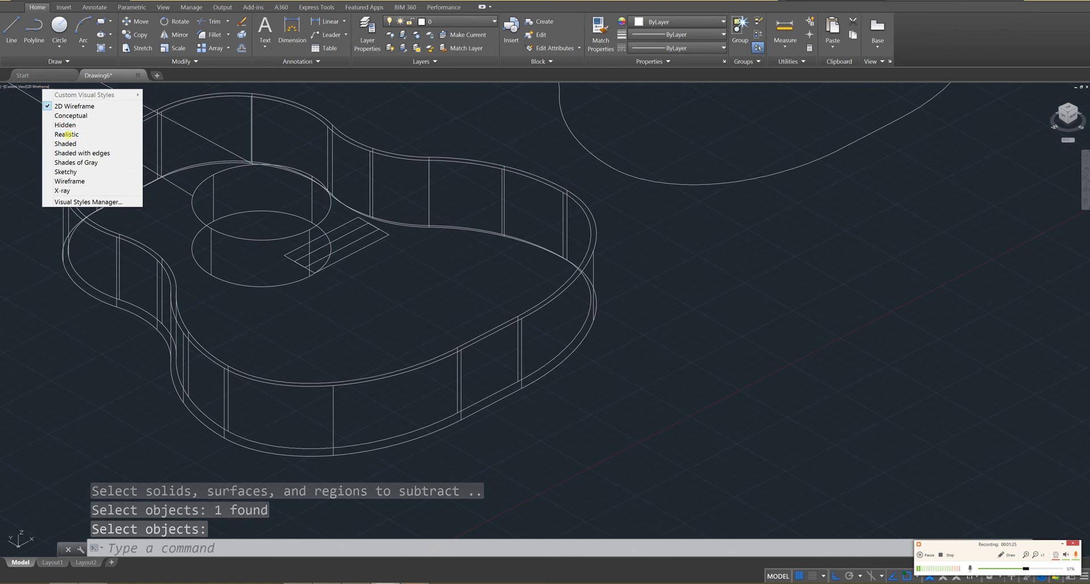
click(69, 134)
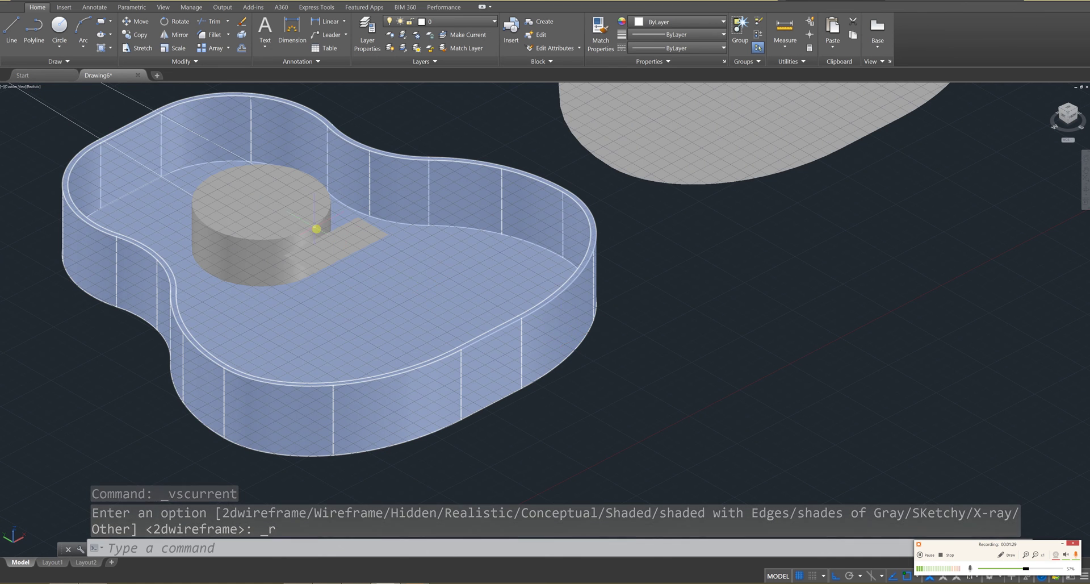
key(Escape)
key(Escape)
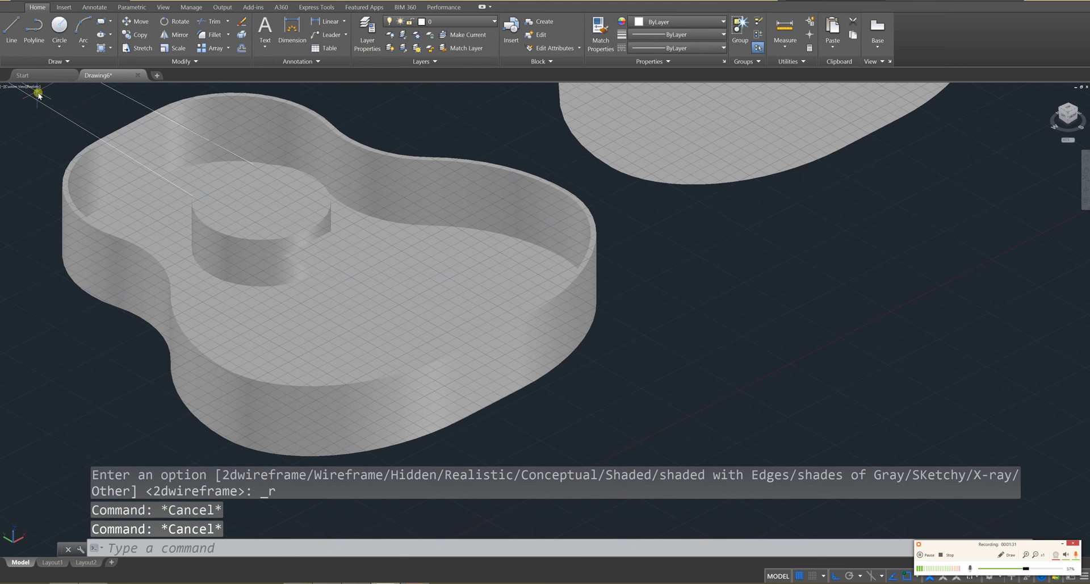
click(36, 88)
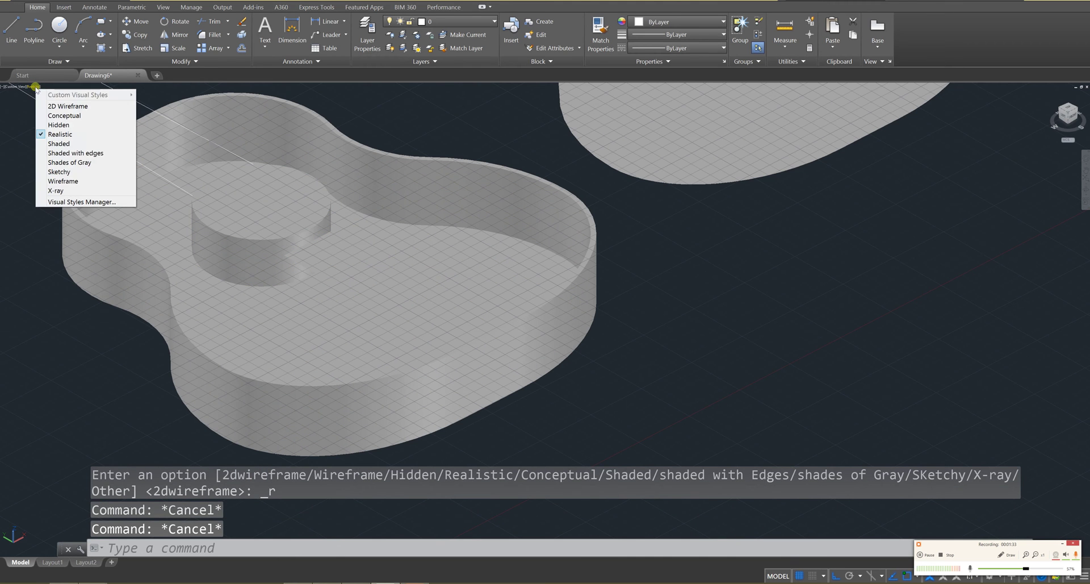
click(63, 110)
key(Escape)
key(Escape)
Subtract the soundhole cylinder from the guitar body to cut the round hole.
text(su)
key(Return)
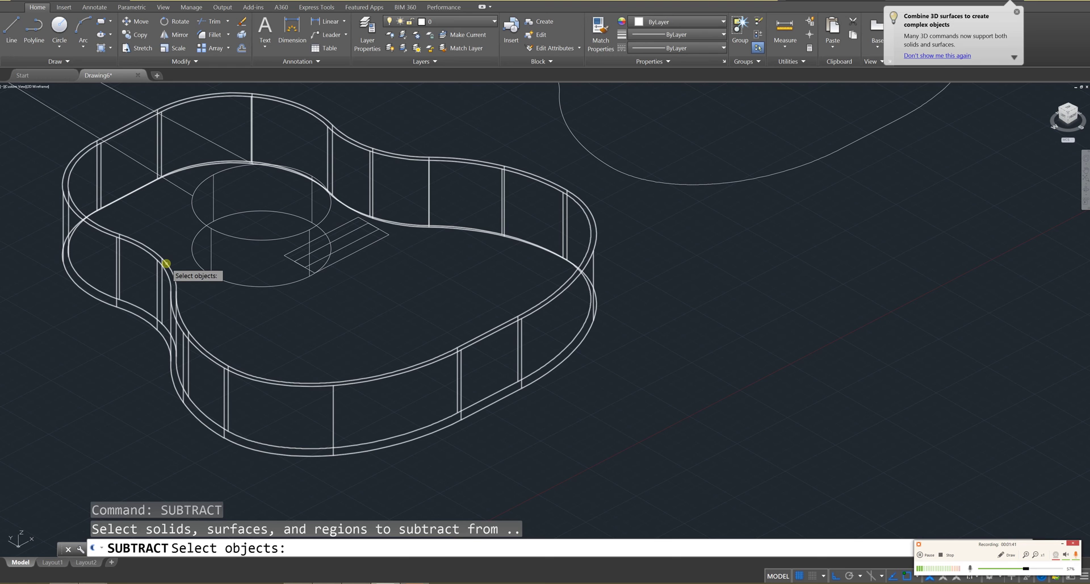
click(165, 263)
key(Return)
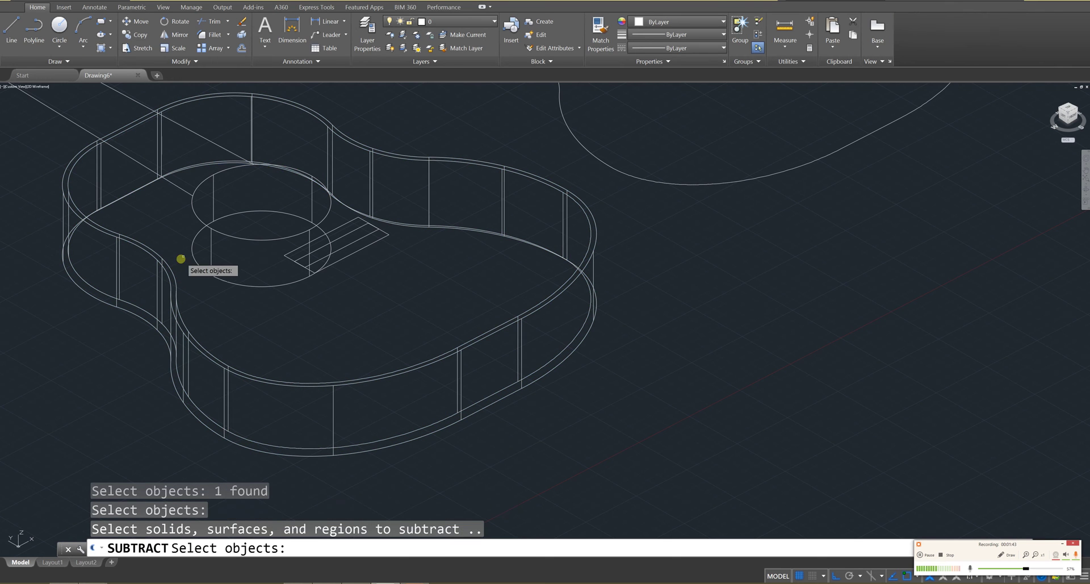
click(212, 231)
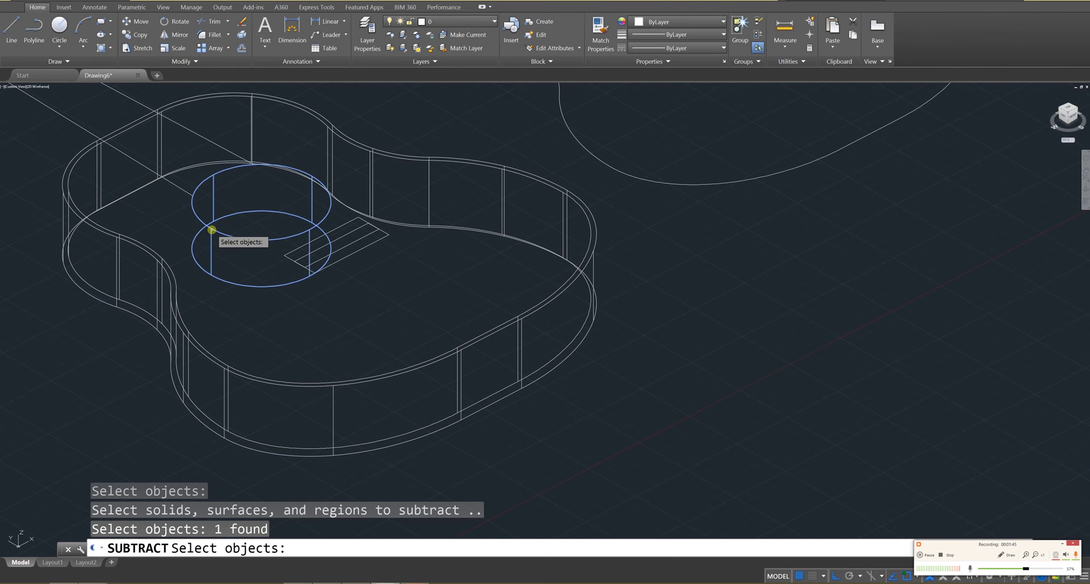
key(Return)
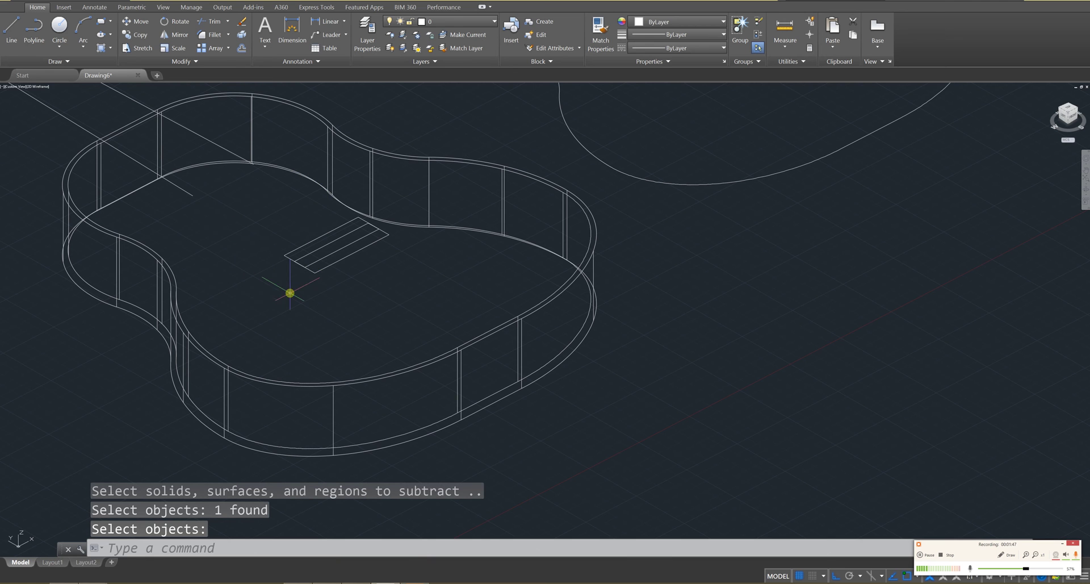
Orbit and zoom to centre the flat copied guitar outline in view.
scroll(238, 189, up, 2)
scroll(338, 275, down, 5)
mouse_move(338, 275)
shift+middle_down()
mouse_move(377, 345)
mouse_move(334, 379)
shift+middle_up()
shift+middle_drag(258, 394, 353, 380)
scroll(274, 414, up, 2)
scroll(380, 384, up, 3)
middle_drag(409, 362, 471, 341)
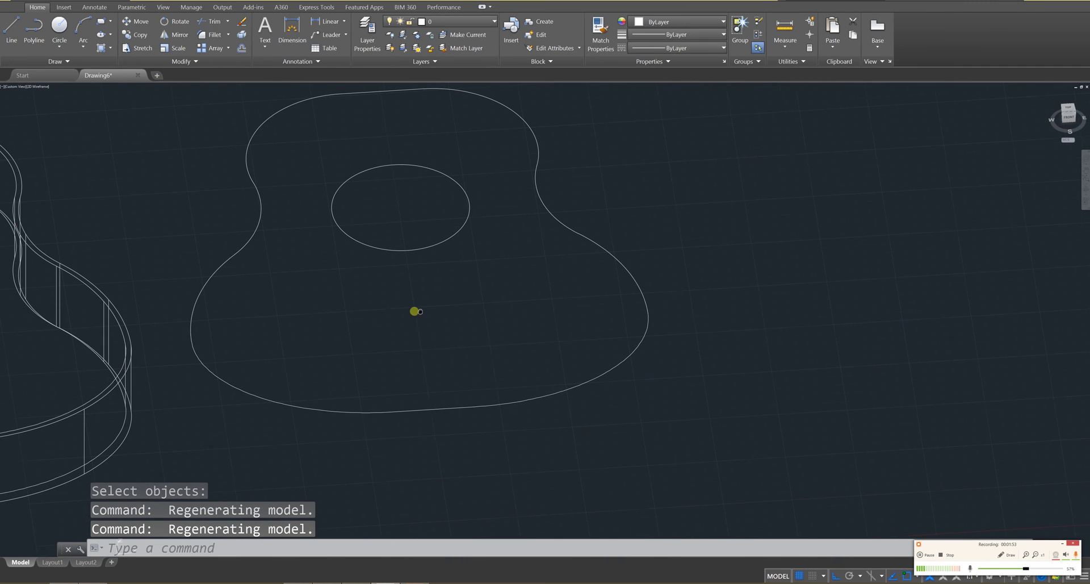
key(Escape)
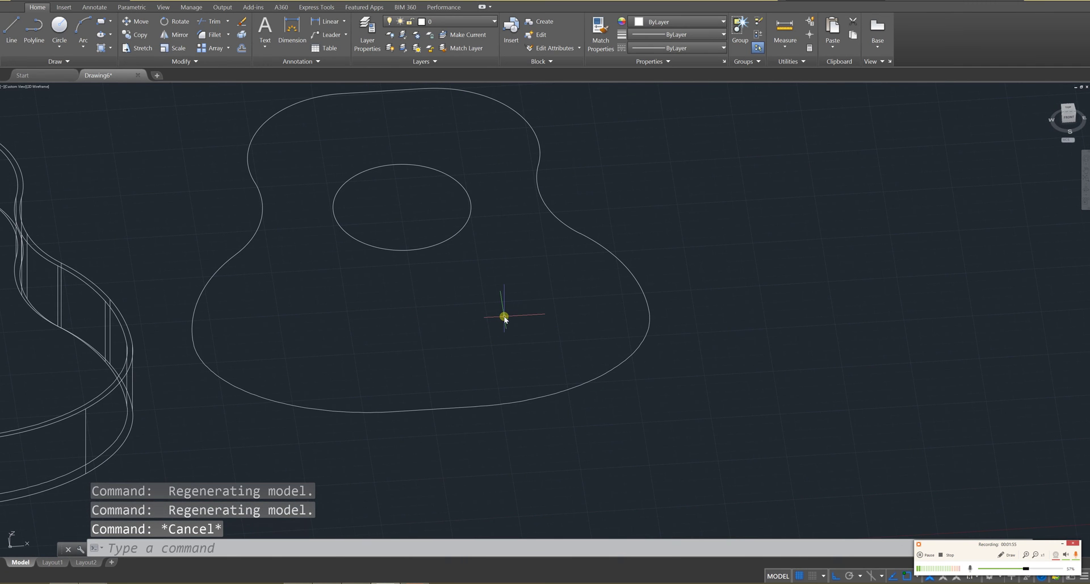
Subtract the sound-hole ellipse from the flat guitar outline with SUB.
text(sub)
key(Return)
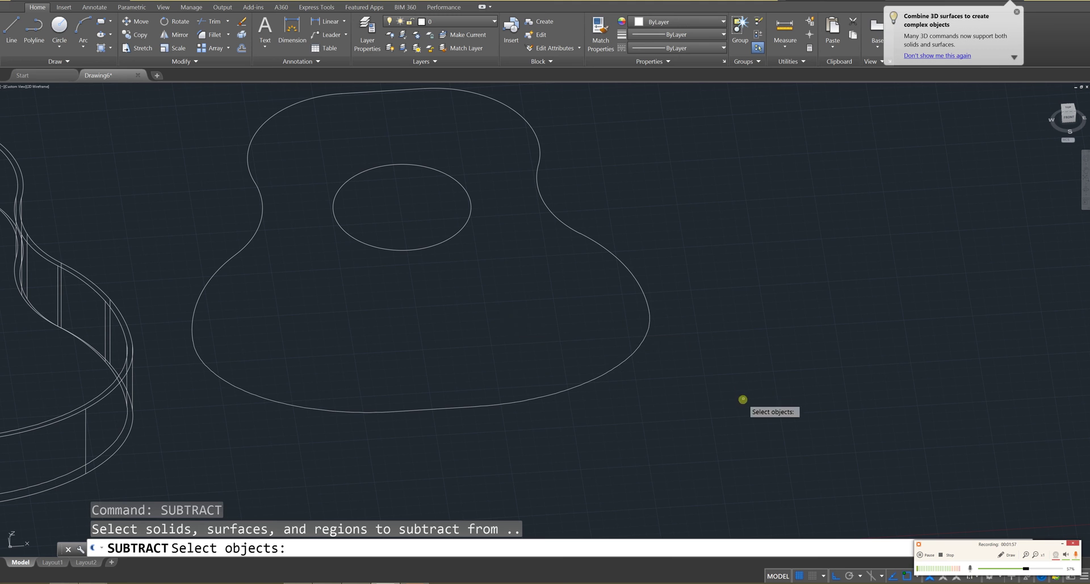
click(711, 386)
click(607, 264)
key(Return)
click(479, 272)
click(343, 178)
key(Return)
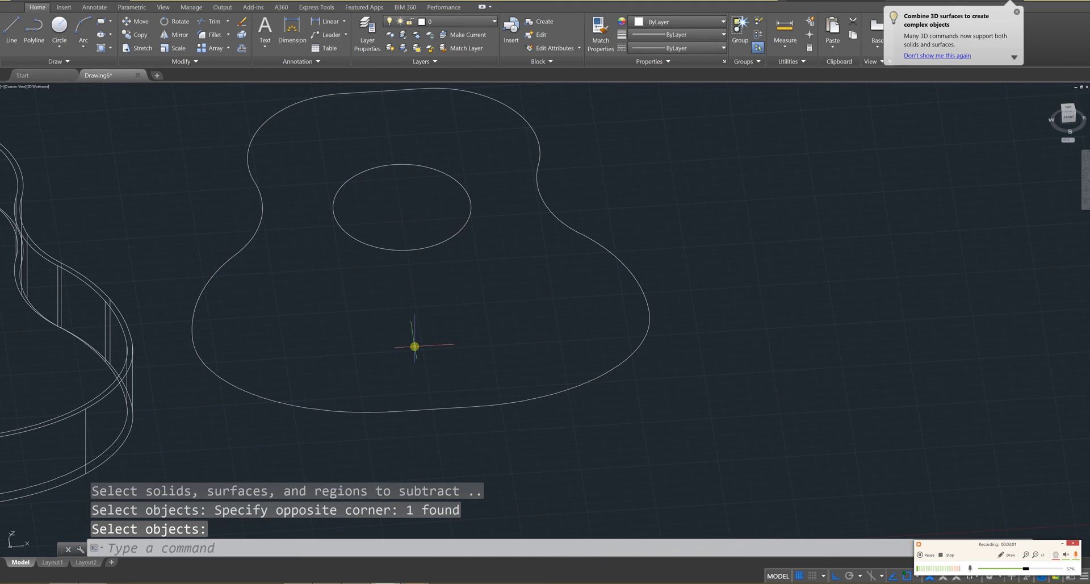
shift+middle_drag(421, 347, 428, 375)
Extrude the flat guitar outline with its soundhole 0.2 units into a thin top plate.
key(Escape)
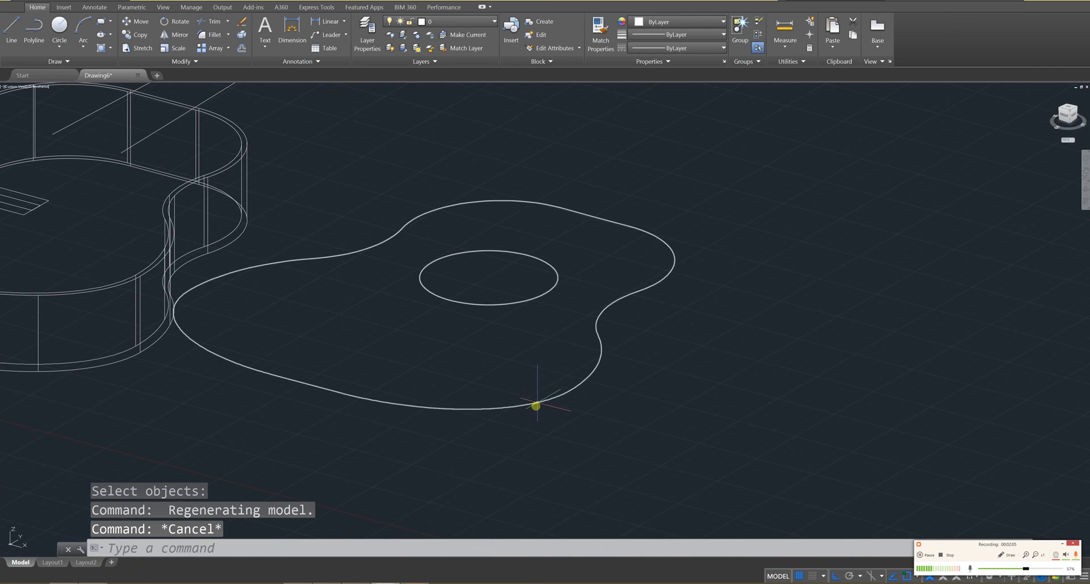
text(ext)
key(Return)
click(536, 402)
key(Return)
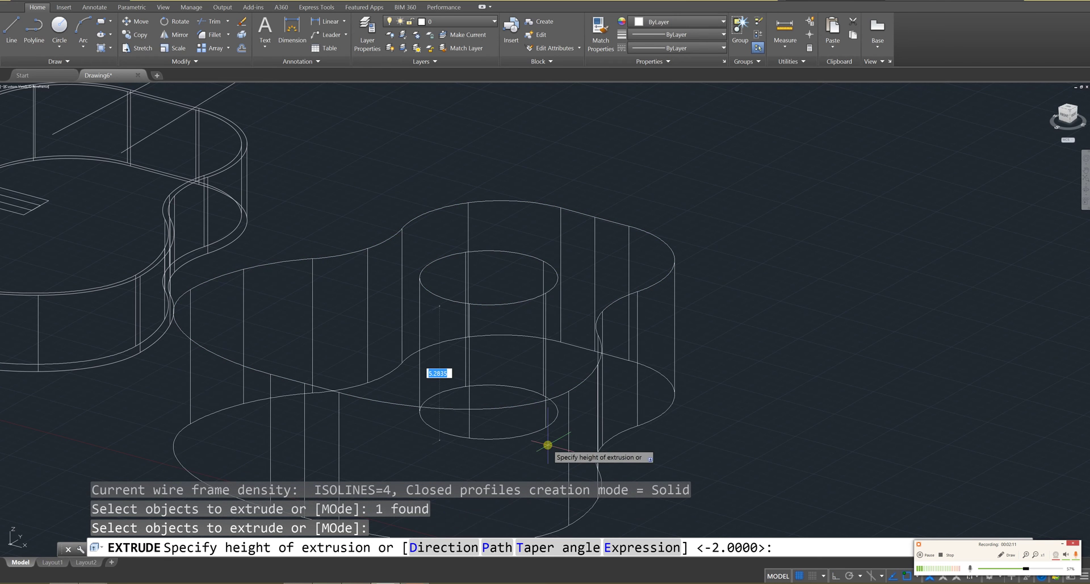
text(.2)
key(Return)
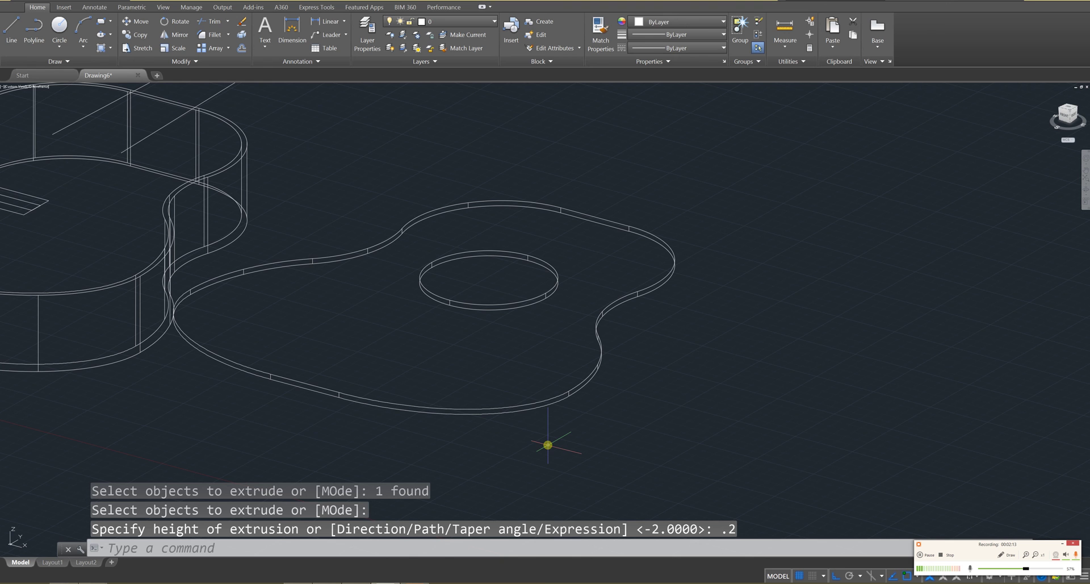
shift+middle_drag(414, 371, 420, 407)
scroll(421, 407, down, 3)
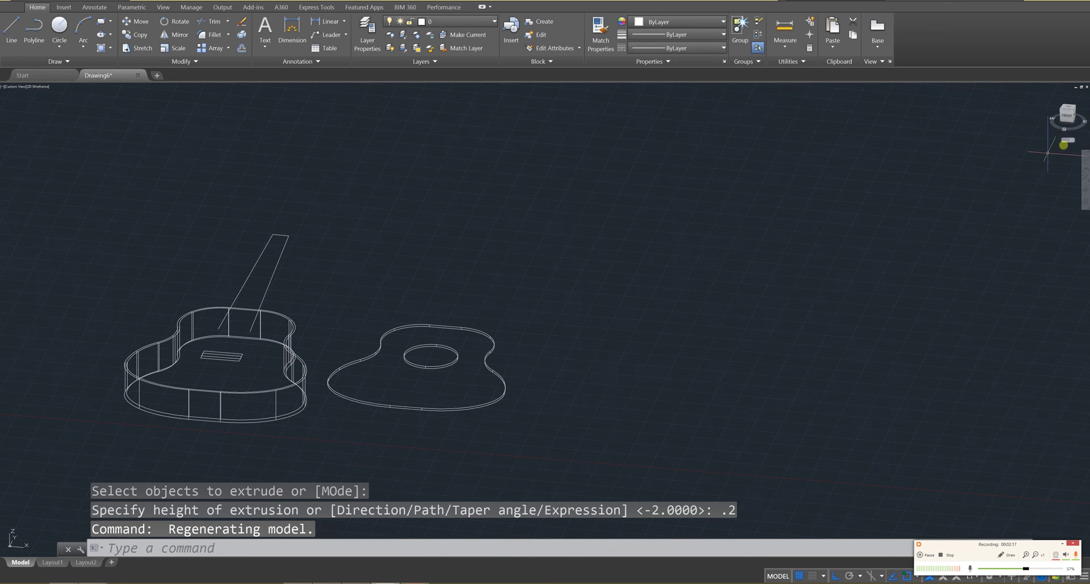
shift+middle_drag(1064, 145, 1017, 183)
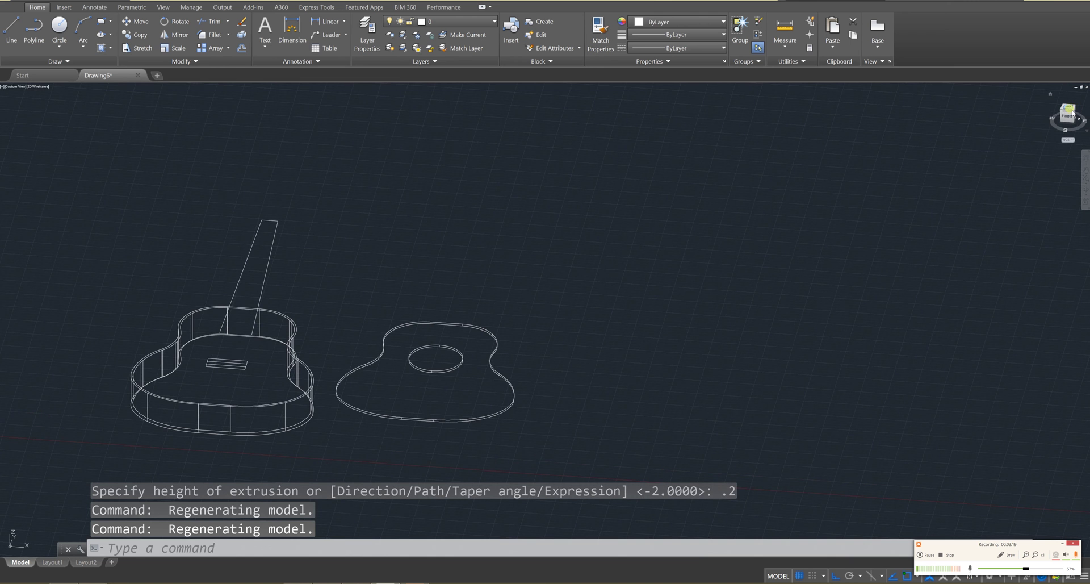
Switch to the Top view and window-select the right guitar's outline and soundhole.
click(1071, 110)
scroll(689, 453, up, 8)
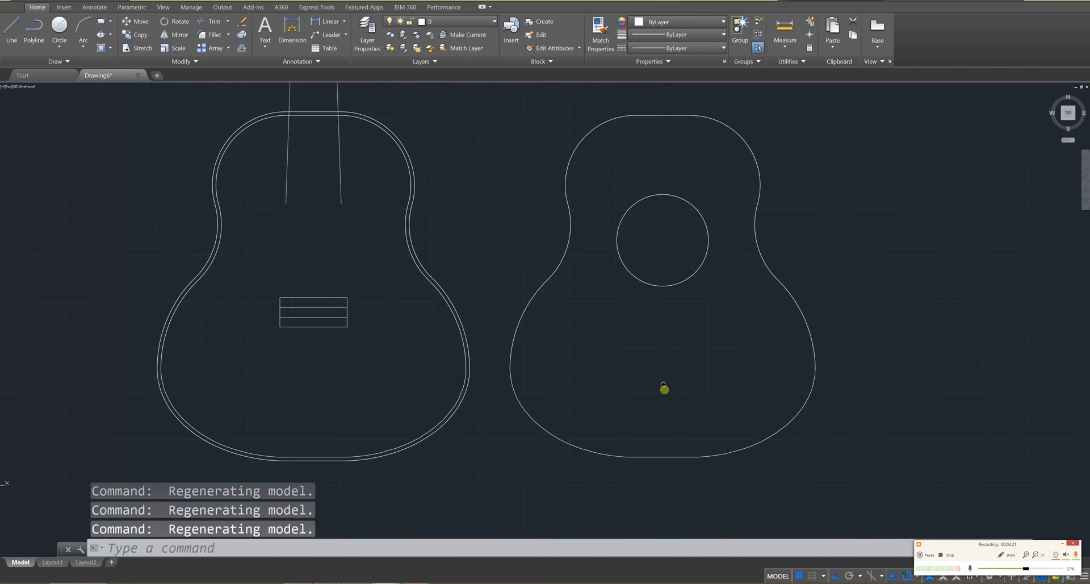
scroll(661, 358, down, 3)
key(Escape)
key(Escape)
key(Escape)
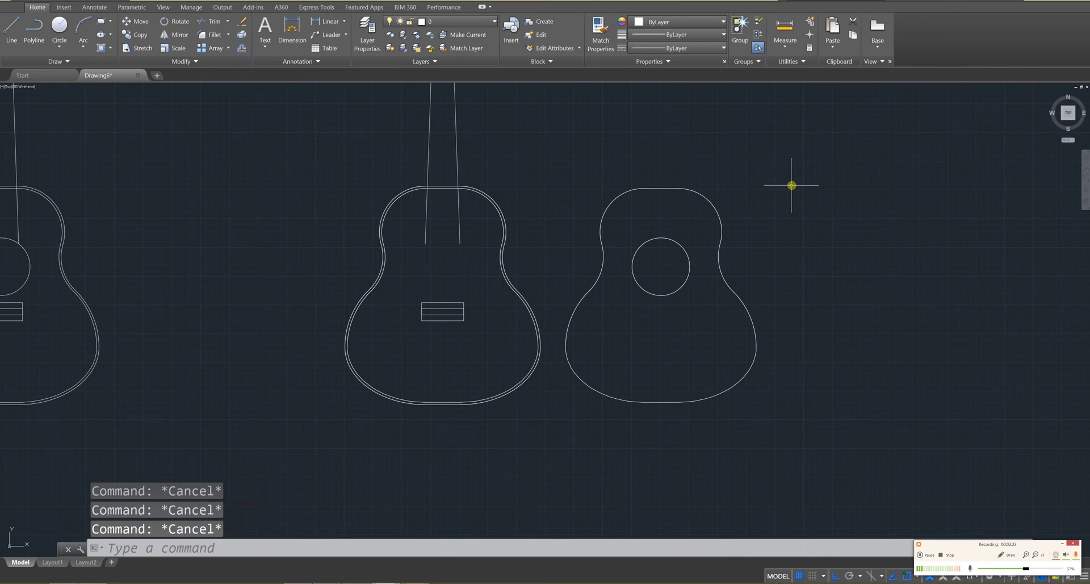
click(793, 173)
click(560, 437)
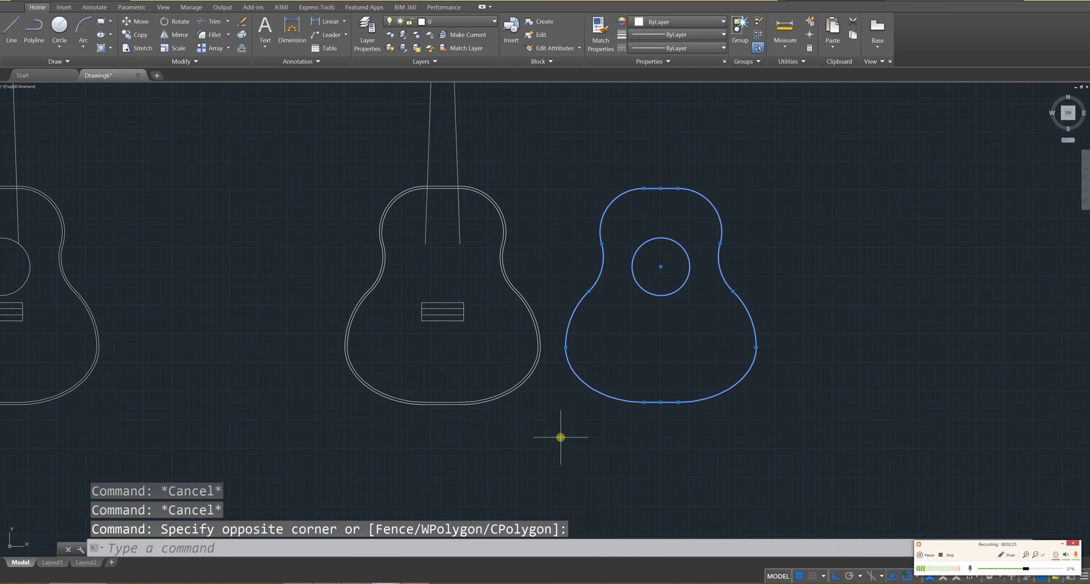
key(Escape)
key(Escape)
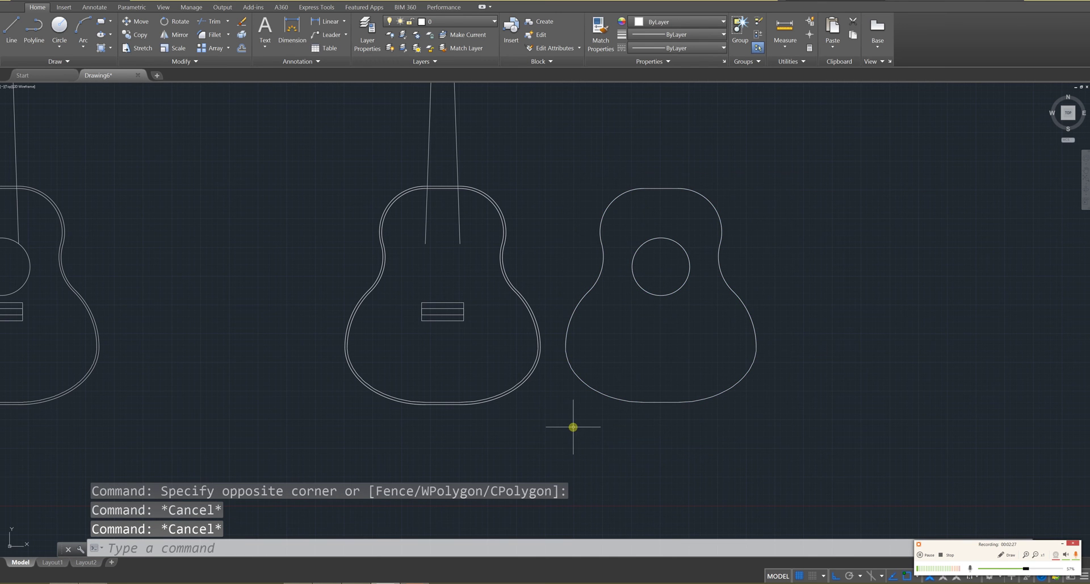
Move the thin top from its bottom midpoint onto the middle guitar's bottom midpoint.
key(Return)
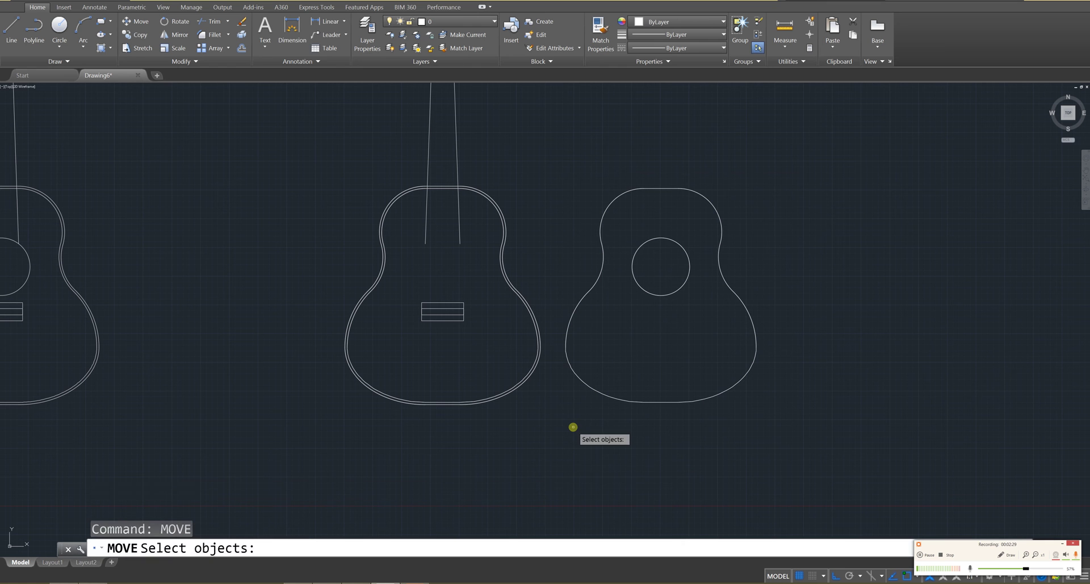
click(788, 131)
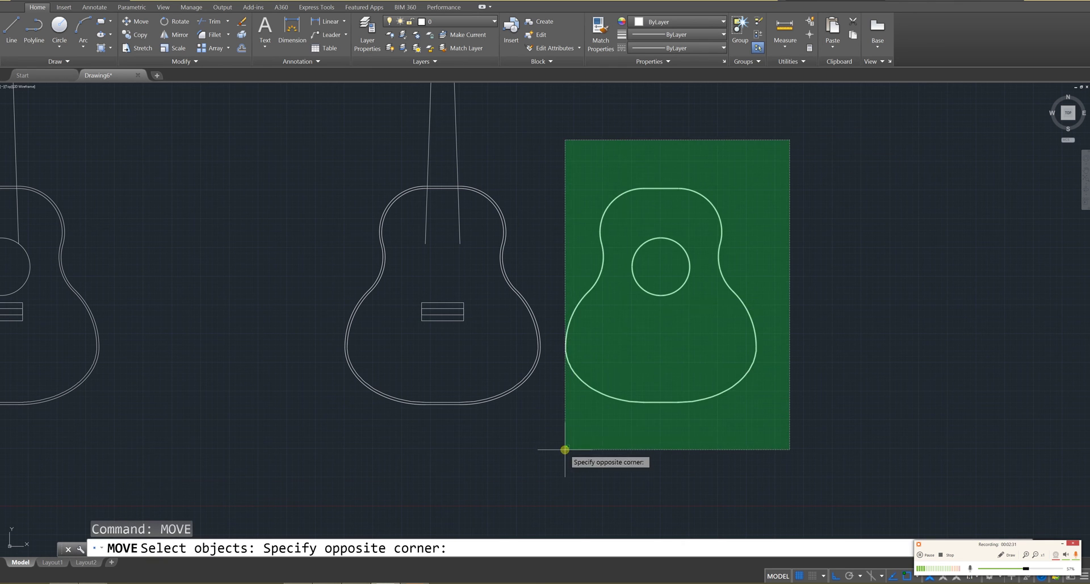
click(569, 457)
key(Return)
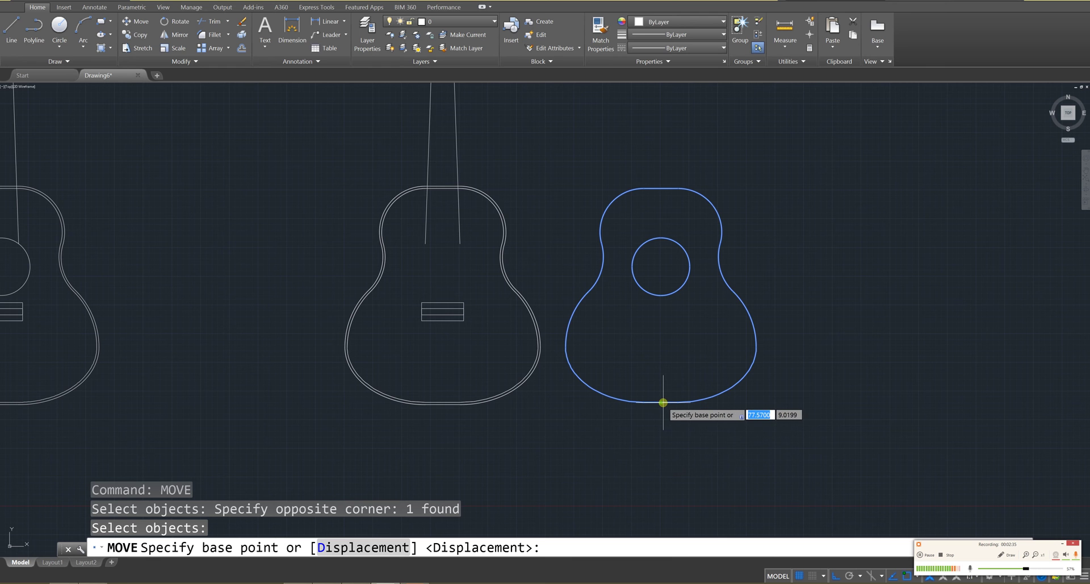
scroll(663, 402, up, 4)
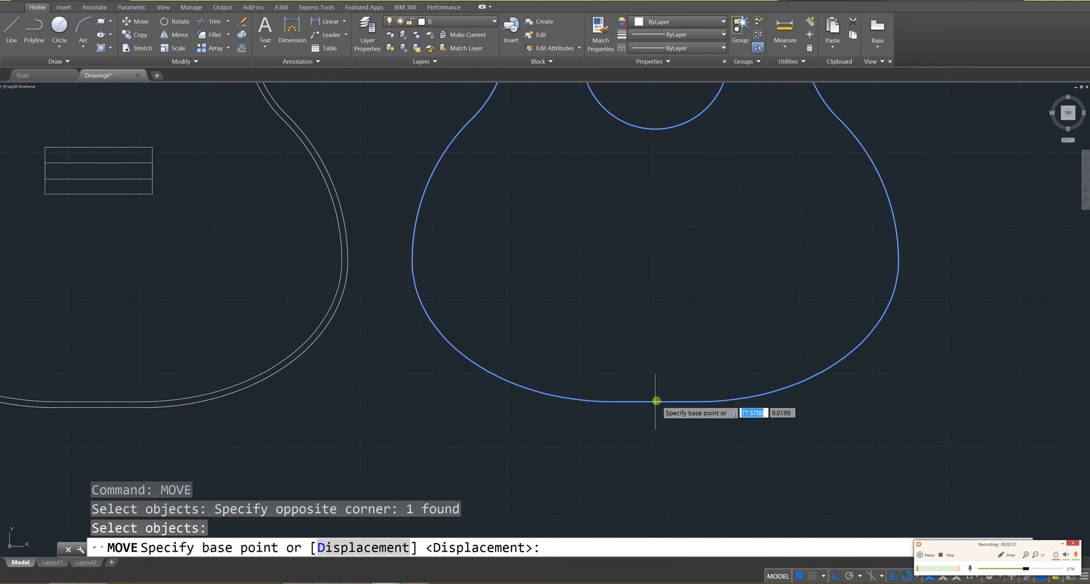
click(656, 400)
middle_drag(383, 408, 670, 419)
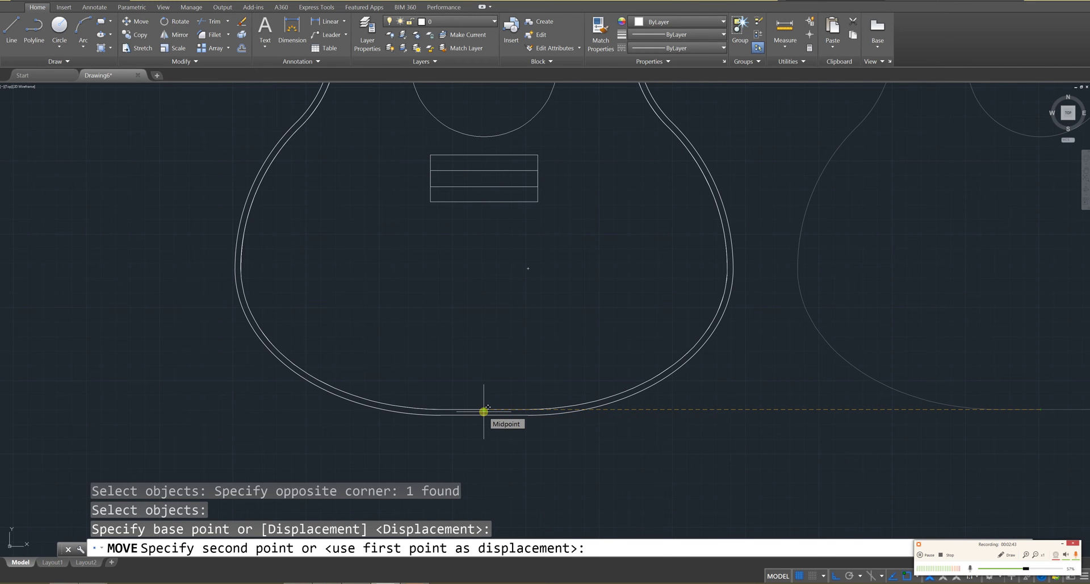
click(484, 411)
key(Escape)
key(Escape)
key(Escape)
scroll(657, 458, down, 5)
Orbit to a tilted 3D view and switch to the Realistic visual style.
shift+middle_drag(689, 445, 446, 324)
scroll(396, 338, up, 2)
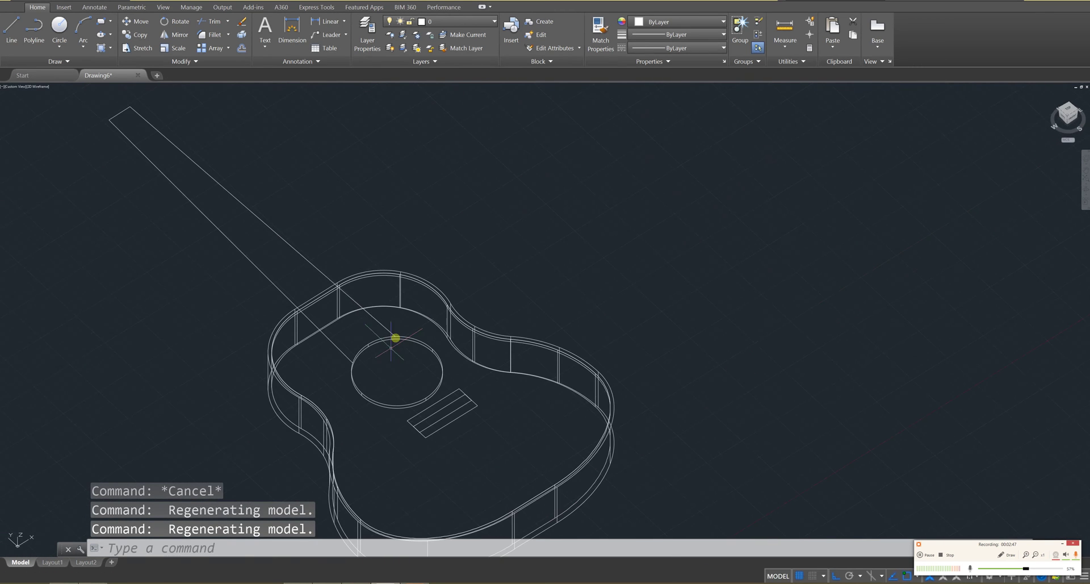
click(42, 88)
click(64, 134)
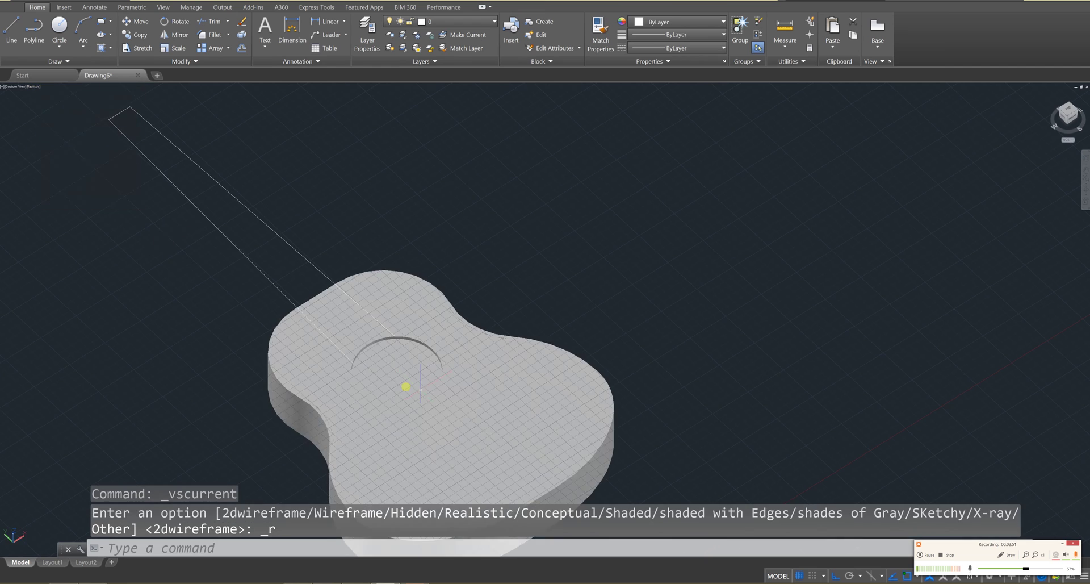
Frame the whole shaded guitar body and soundhole, then open the visual styles list.
mouse_move(462, 406)
shift+middle_down()
mouse_move(565, 358)
mouse_move(625, 392)
mouse_move(662, 318)
shift+middle_up()
scroll(446, 248, up, 6)
mouse_move(446, 248)
shift+middle_down()
mouse_move(454, 274)
mouse_move(273, 307)
mouse_move(406, 319)
shift+middle_up()
scroll(248, 301, down, 5)
scroll(364, 341, up, 6)
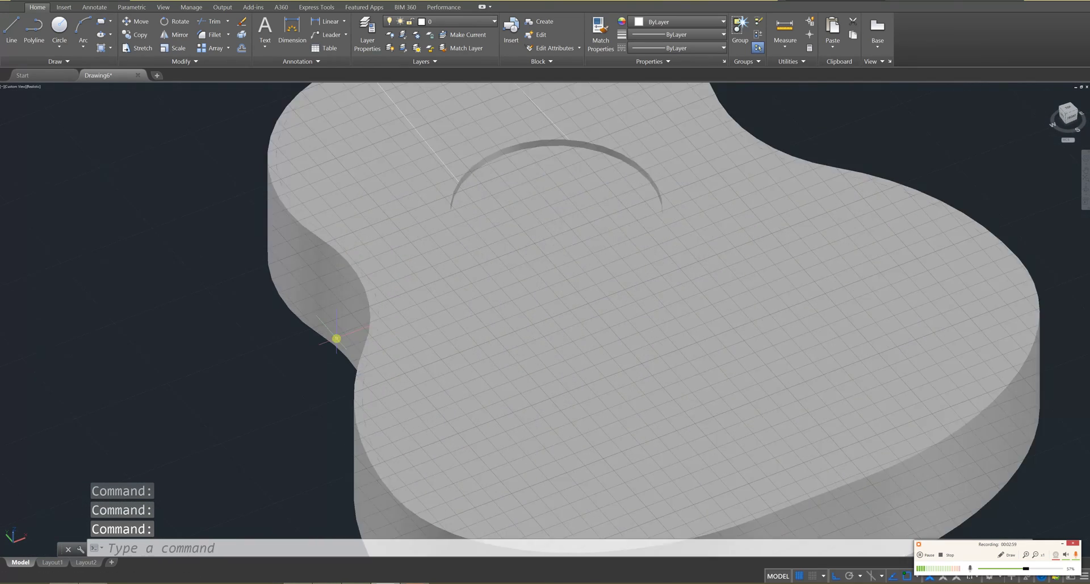
scroll(390, 326, up, 5)
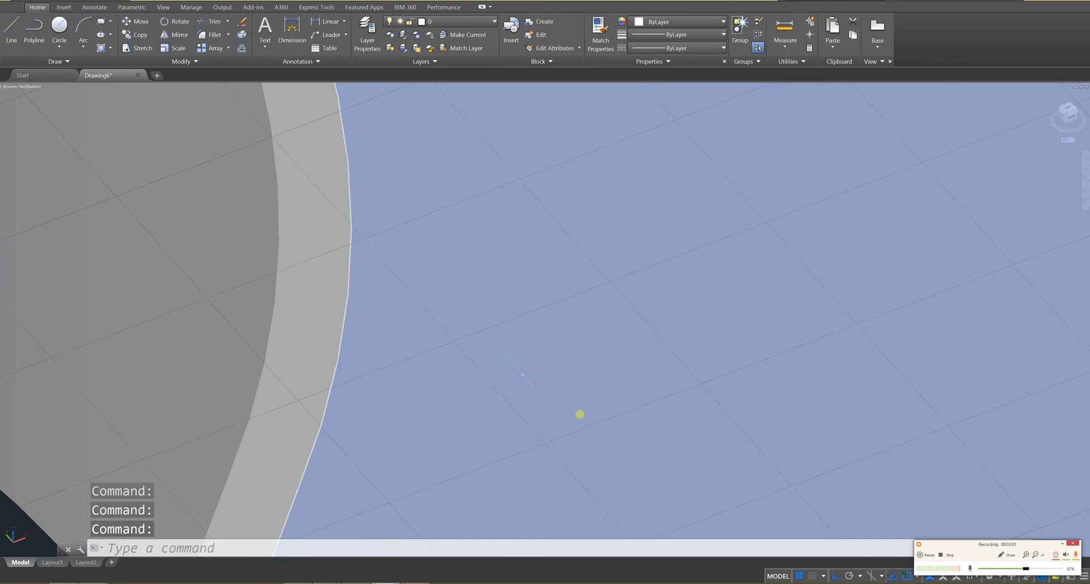
scroll(194, 305, down, 10)
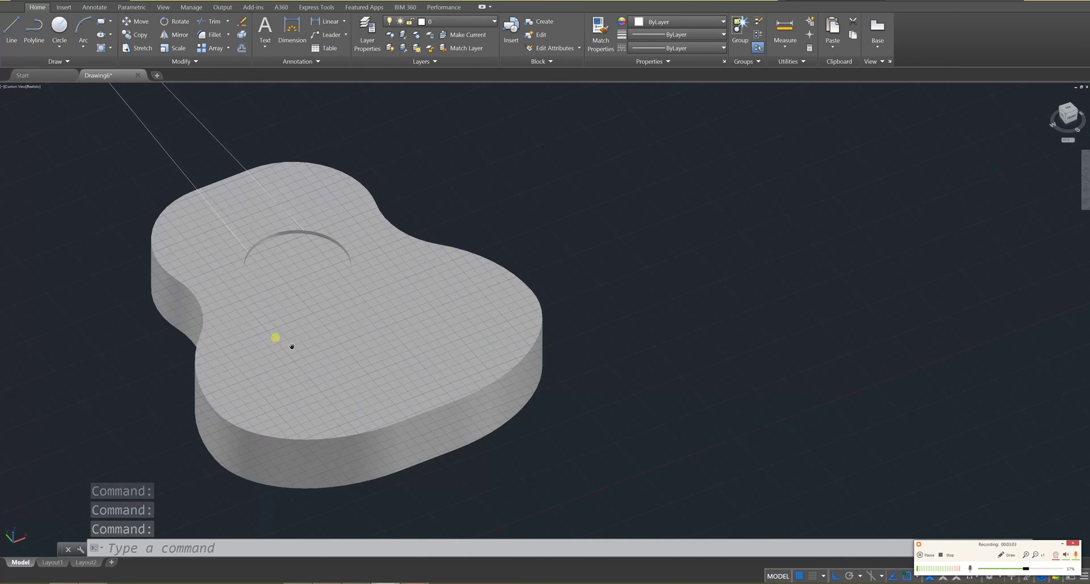
middle_drag(276, 337, 427, 392)
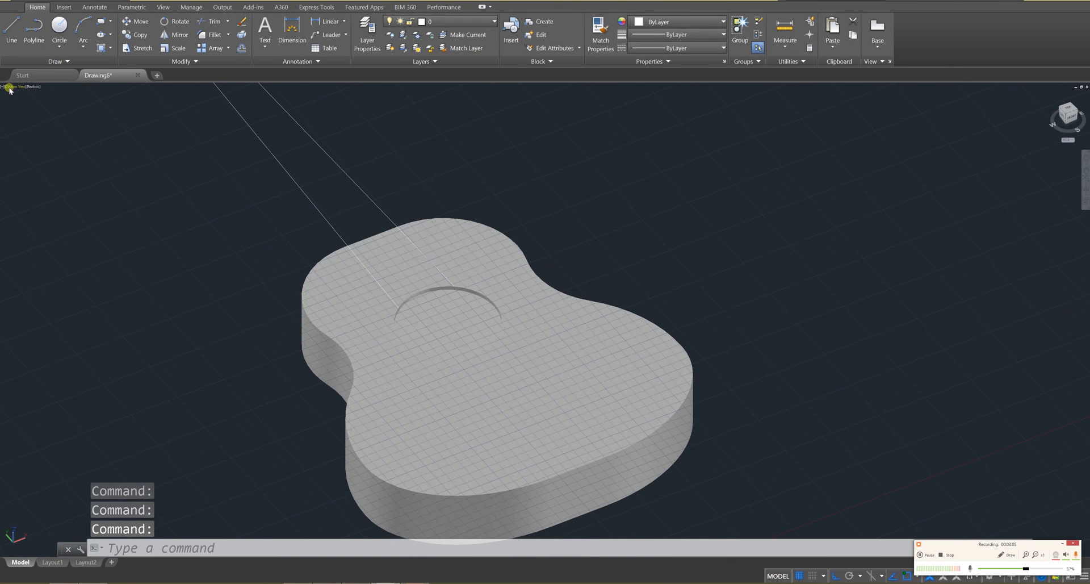
click(31, 86)
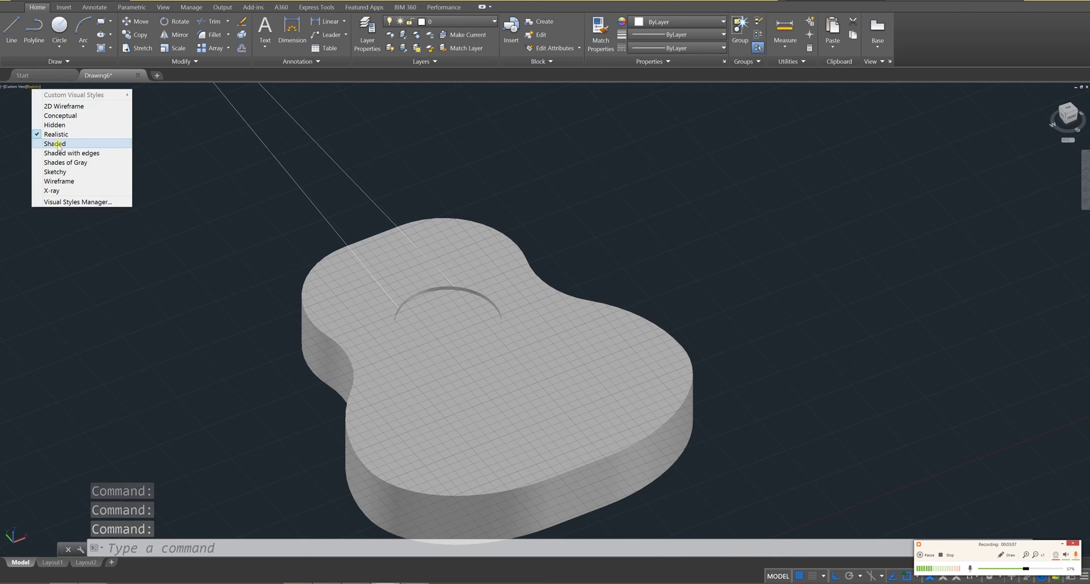
Switch to 2D Wireframe and zoom in at a low angle on the bridge.
click(63, 106)
scroll(480, 383, up, 5)
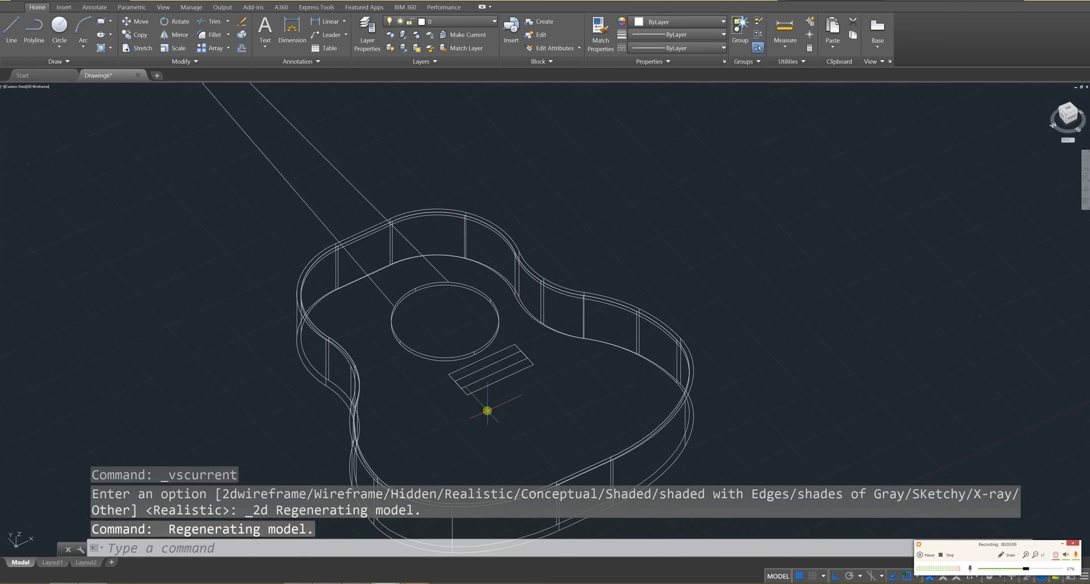
scroll(552, 338, down, 3)
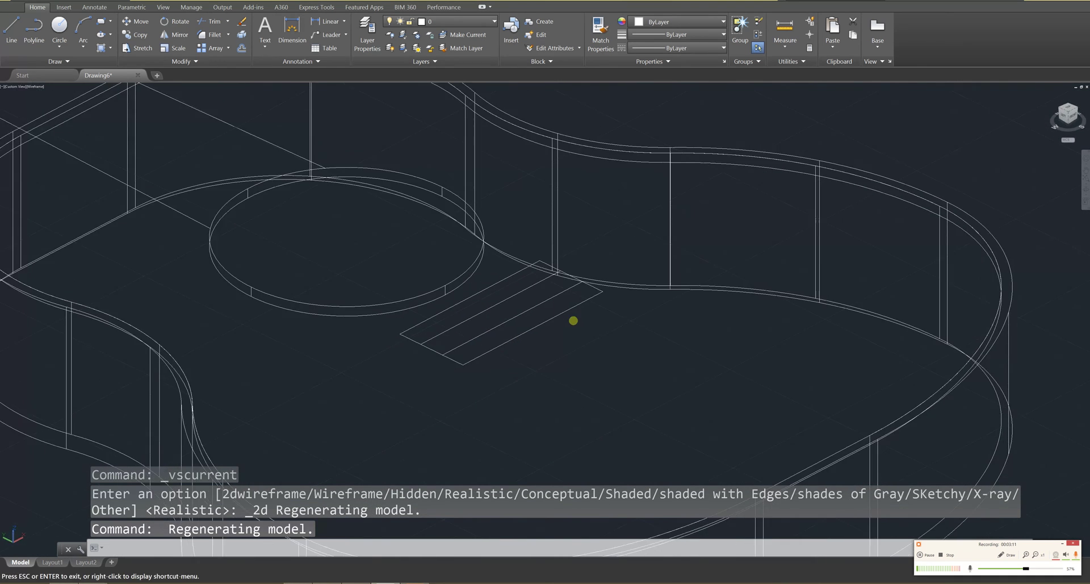
shift+middle_drag(553, 338, 564, 328)
scroll(493, 364, up, 5)
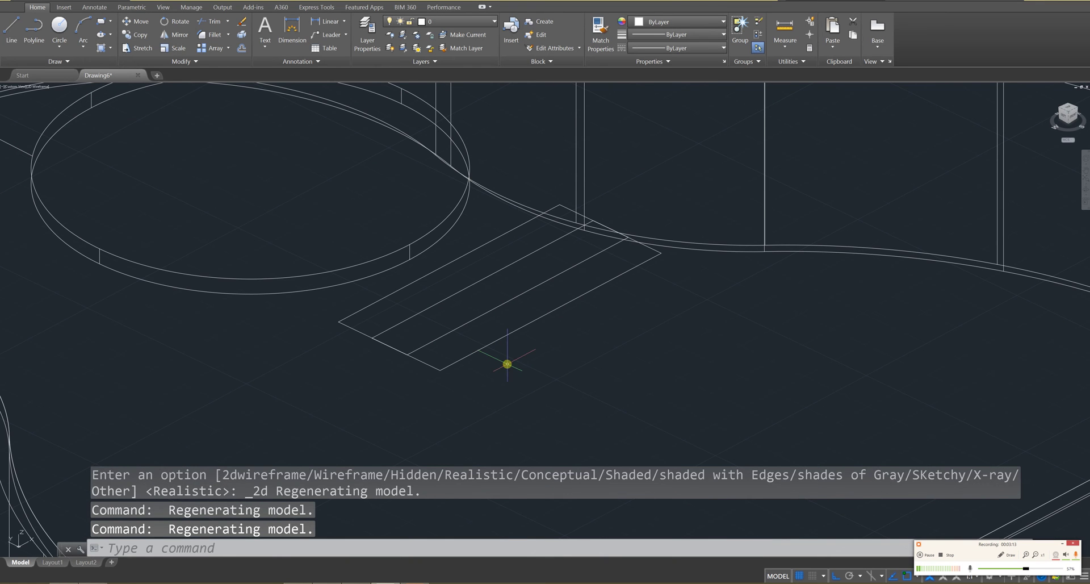
Extrude the bridge rectangle to a height of 0.5.
key(Escape)
key(Escape)
text(ext)
key(Return)
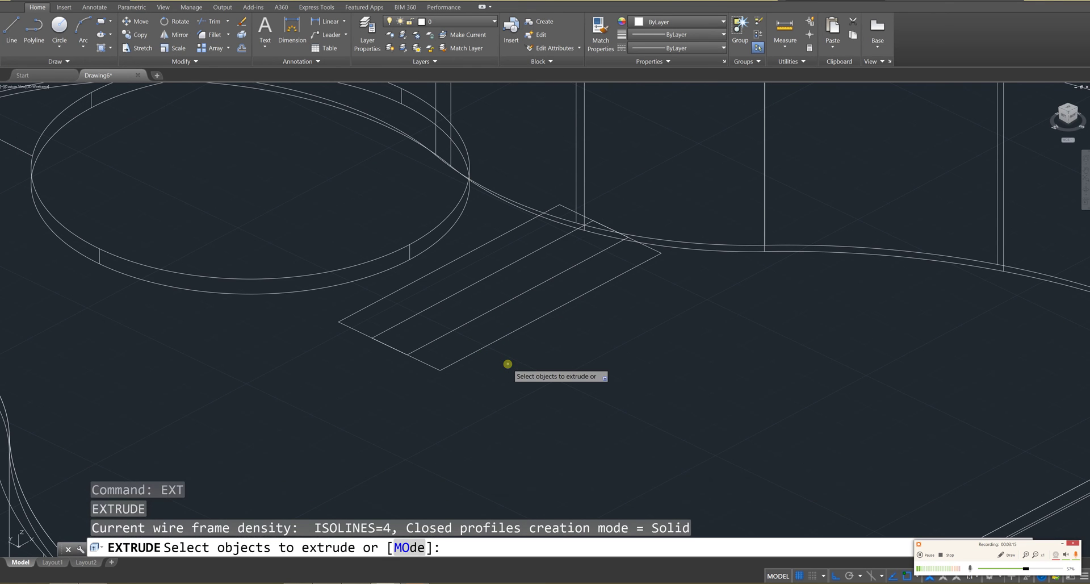
click(448, 366)
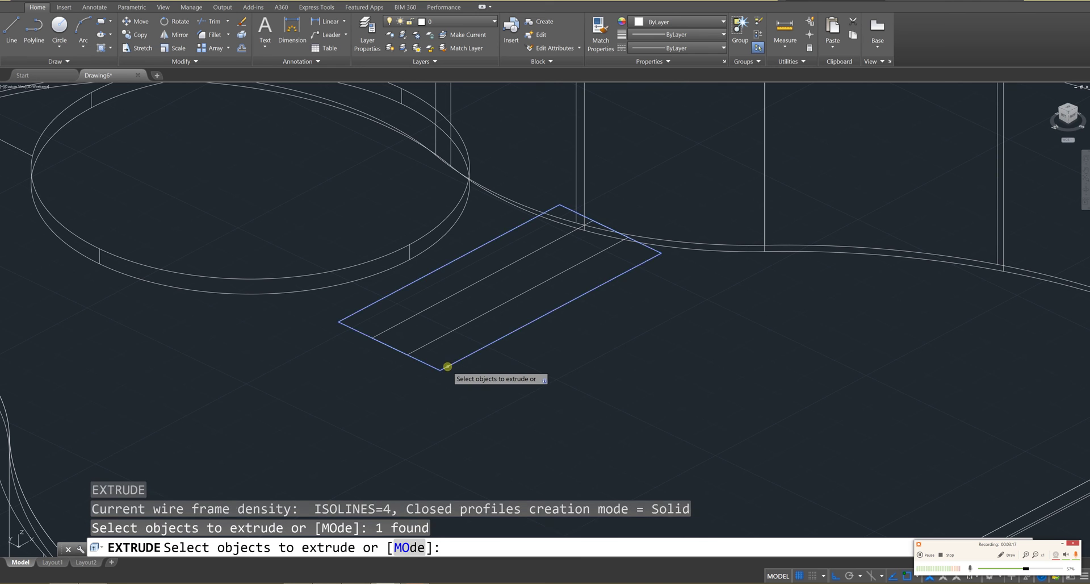
key(Return)
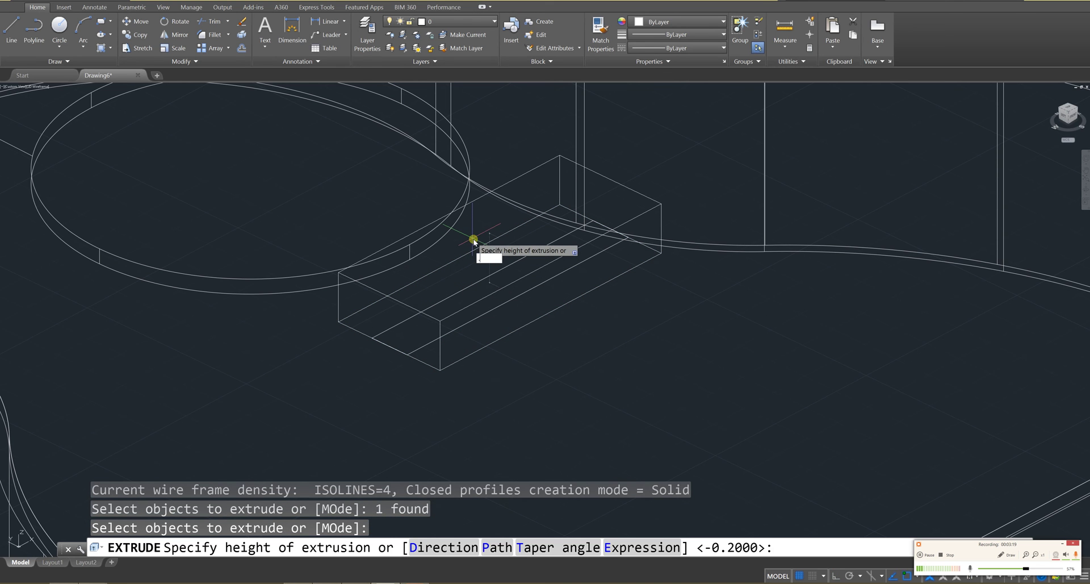
key(Return)
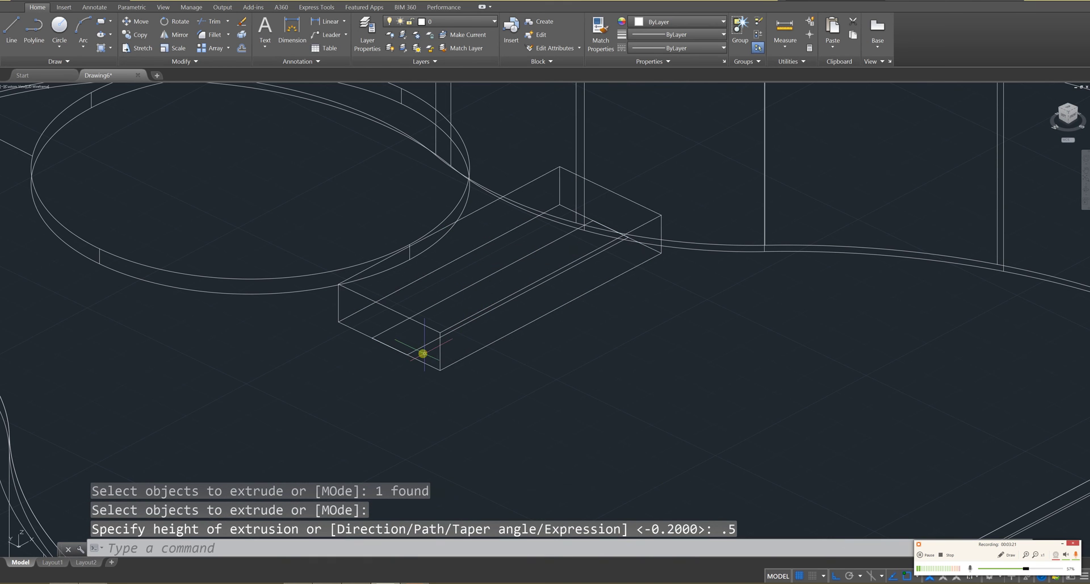
key(Escape)
key(Escape)
Extrude the bridge's inner rectangle to a height of 0.8.
text(ext)
key(Return)
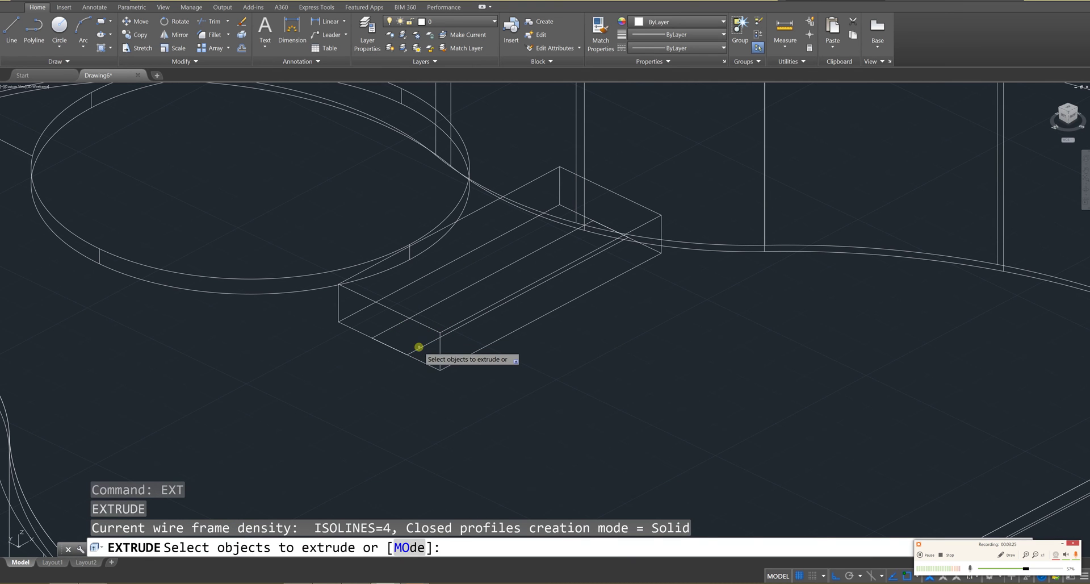
click(419, 347)
key(Return)
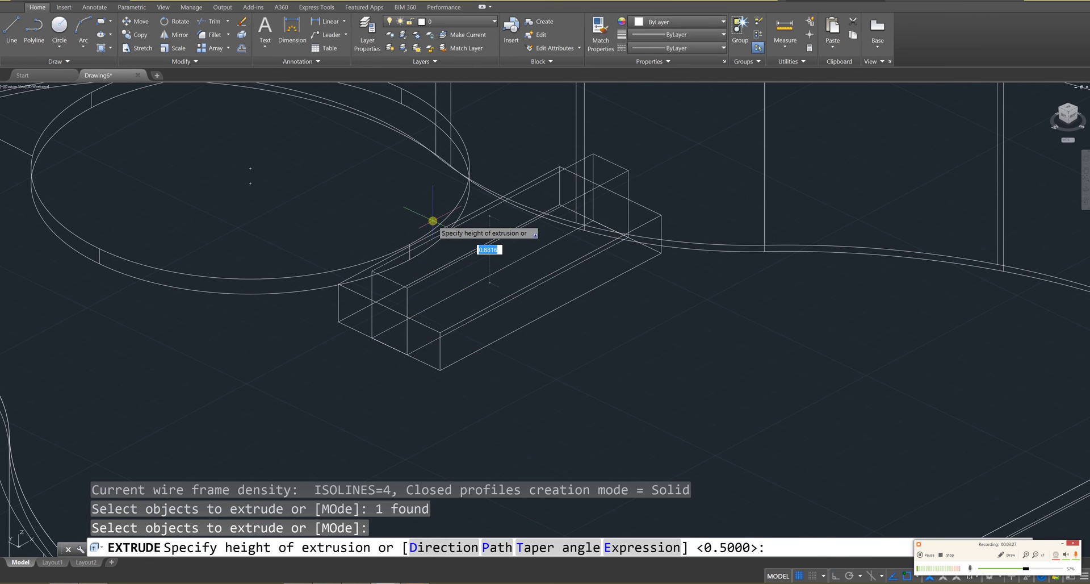
key(Return)
key(Escape)
key(Escape)
key(Escape)
Fillet the bridge base's front and back top edges with a 0.2 radius.
middle_drag(475, 343, 573, 389)
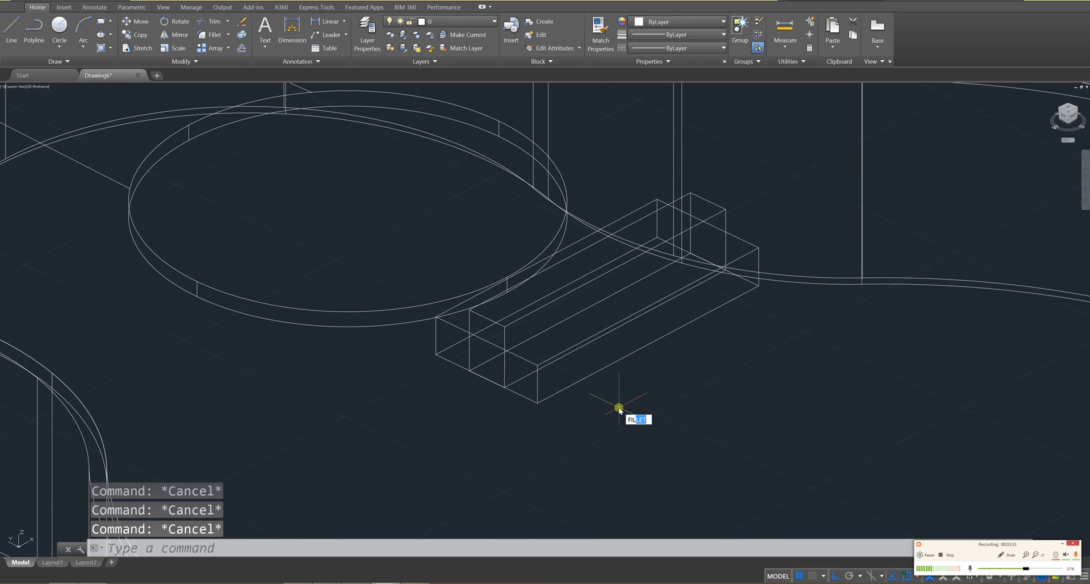
key(Return)
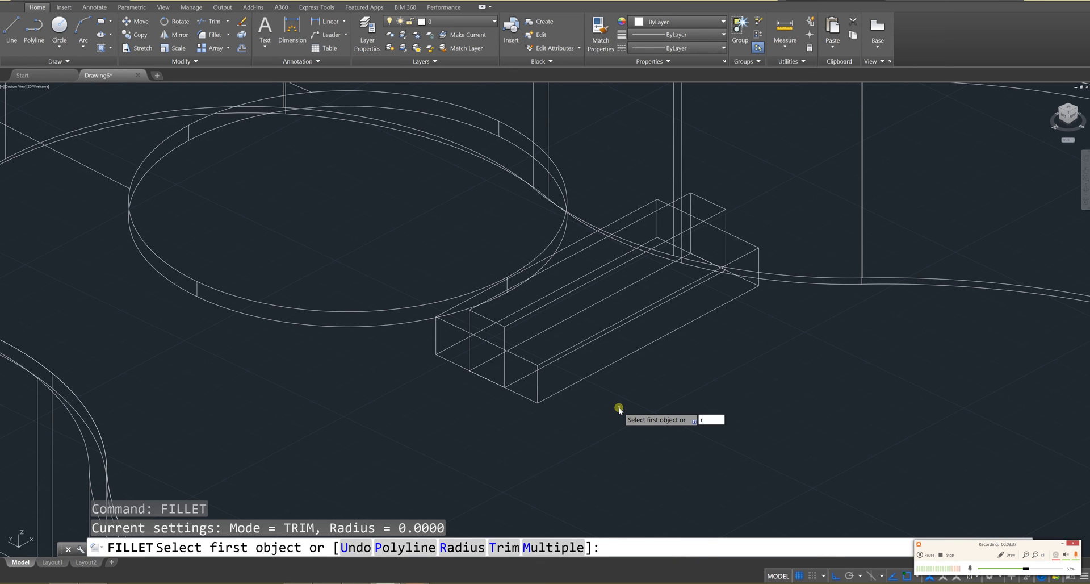
key(Return)
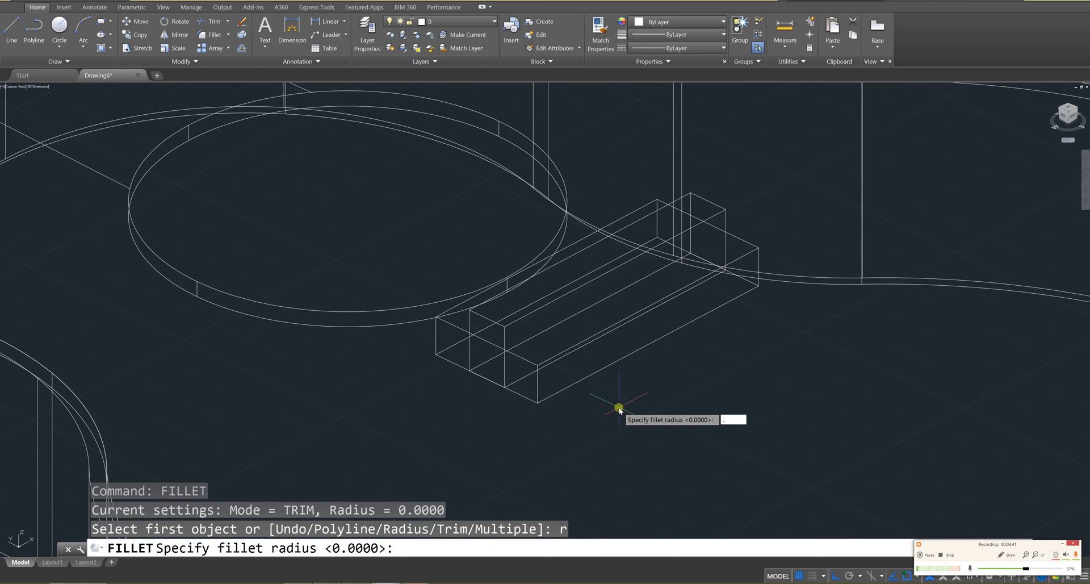
key(Return)
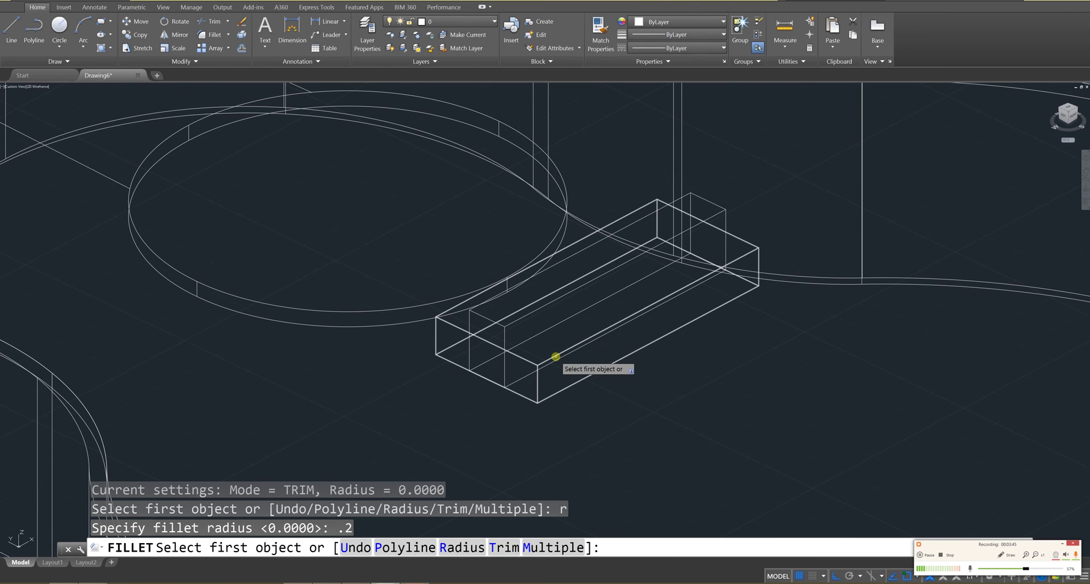
click(556, 357)
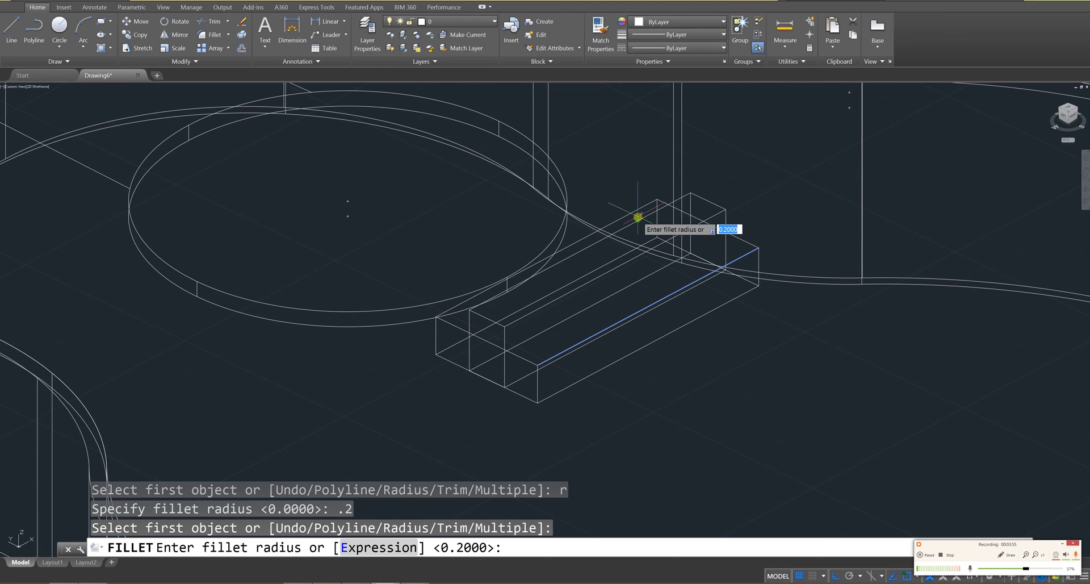
key(Return)
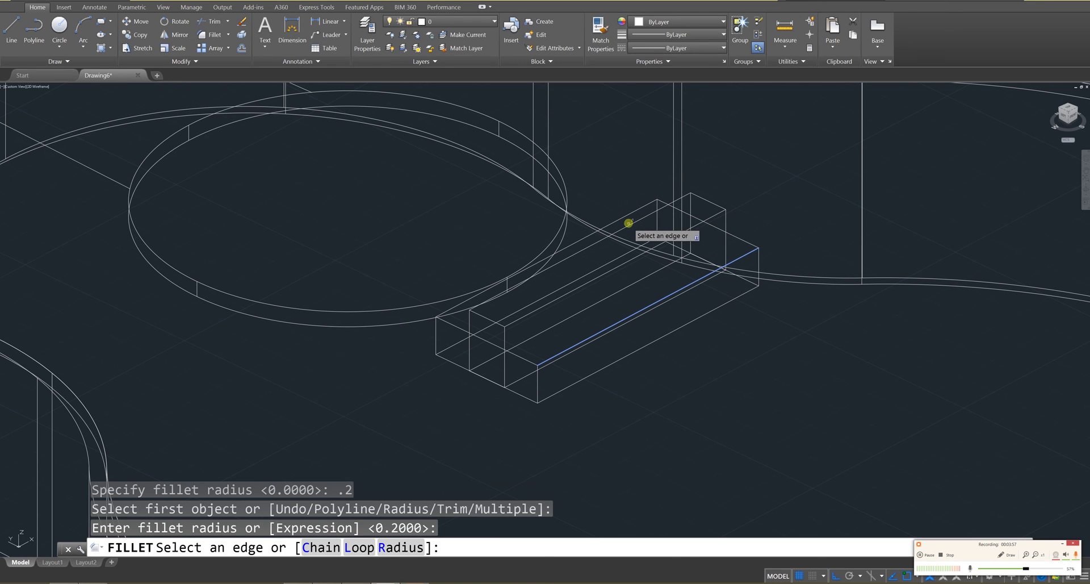
click(623, 218)
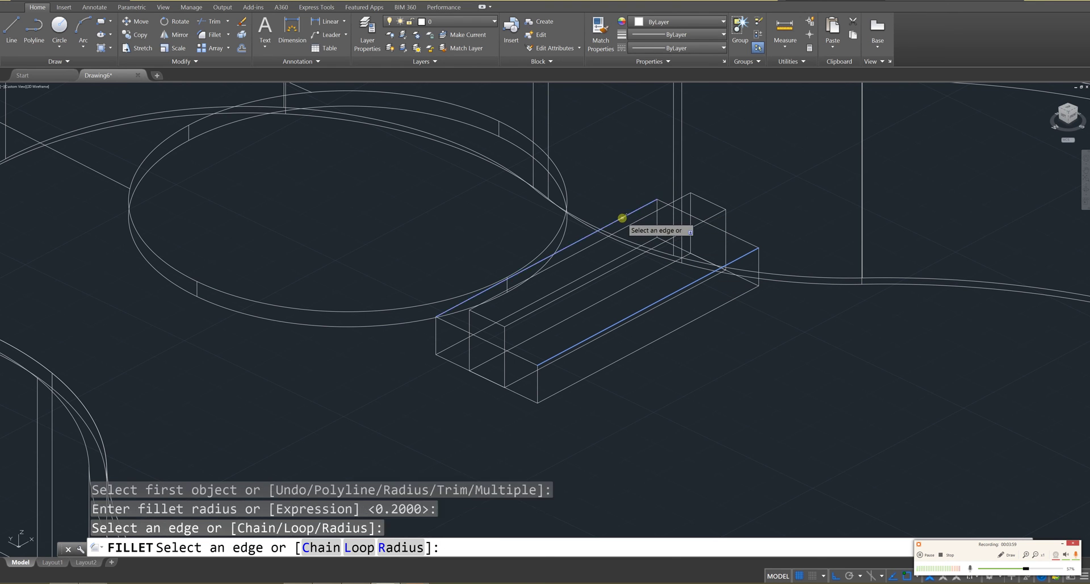
key(Return)
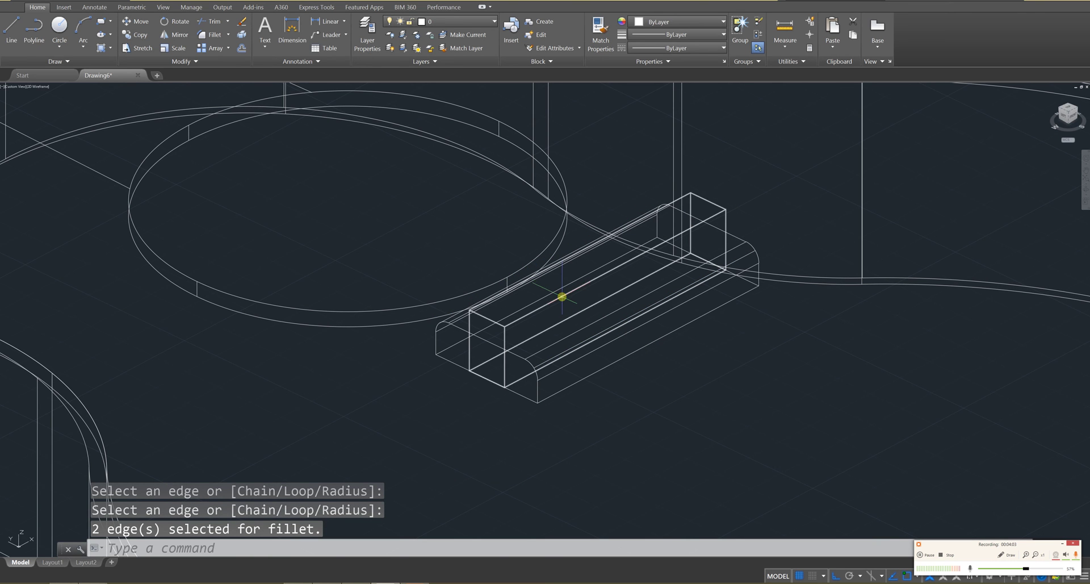
Fillet the taller inner bridge block's two top edges, keeping the 0.2 radius.
click(563, 296)
key(Return)
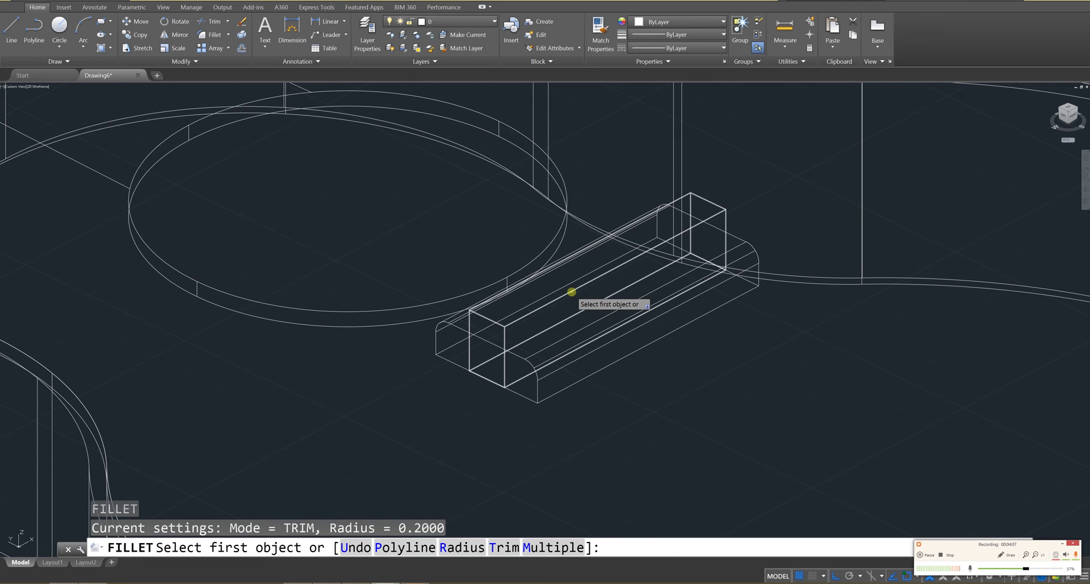
key(Return)
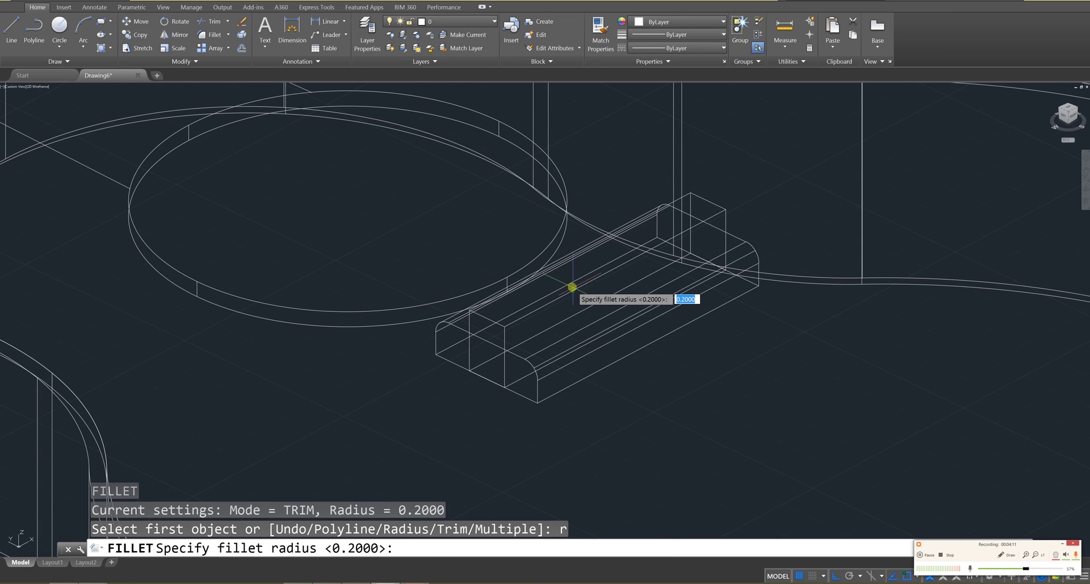
key(Return)
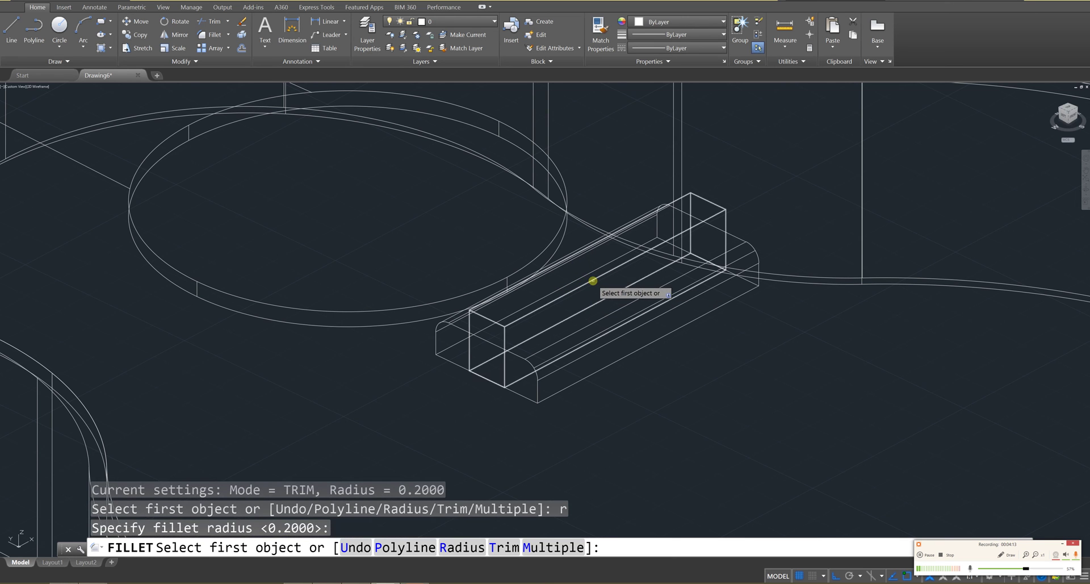
click(591, 279)
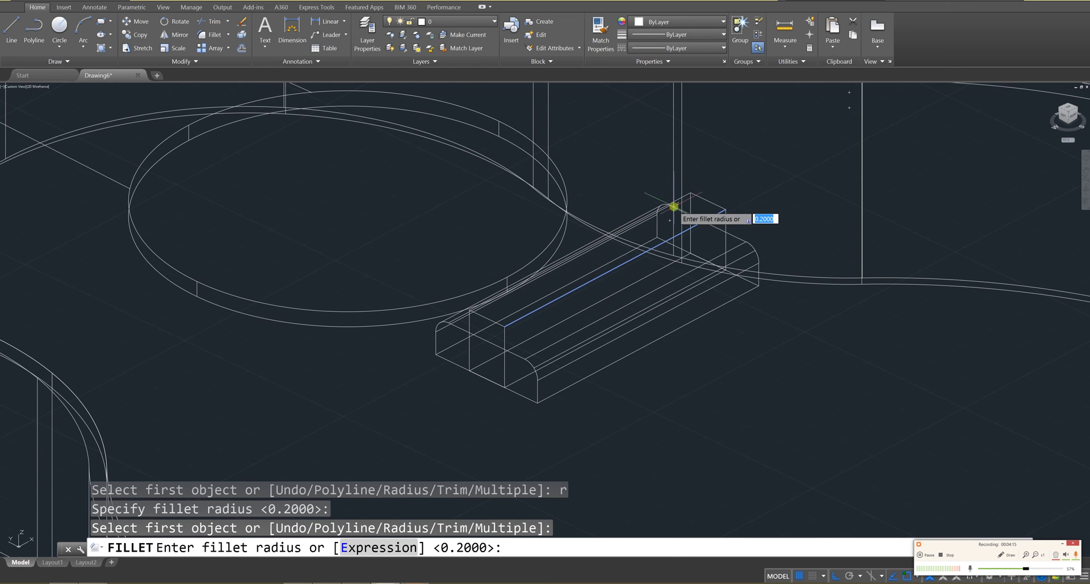
key(Return)
click(681, 198)
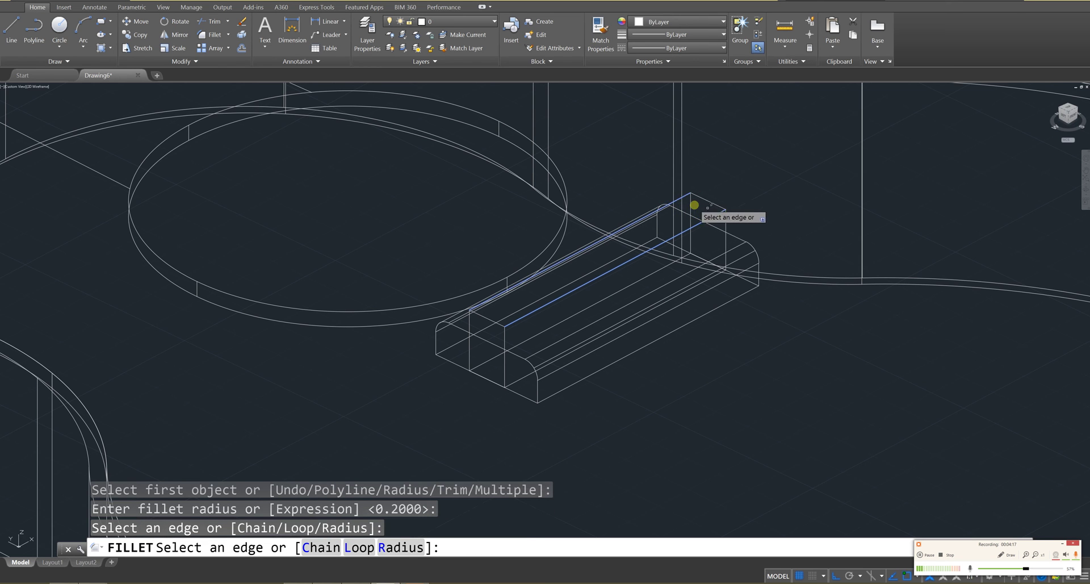
key(Return)
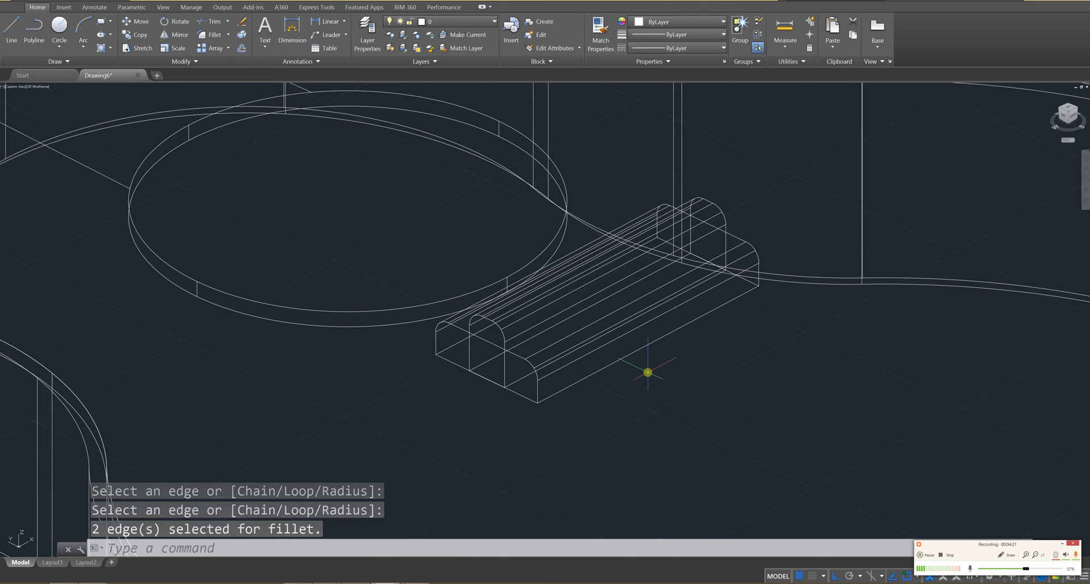
Orbit and zoom the 3D view out to see all the guitar parts from near above.
key(Escape)
key(Escape)
key(Escape)
scroll(666, 329, down, 2)
scroll(666, 329, down, 2)
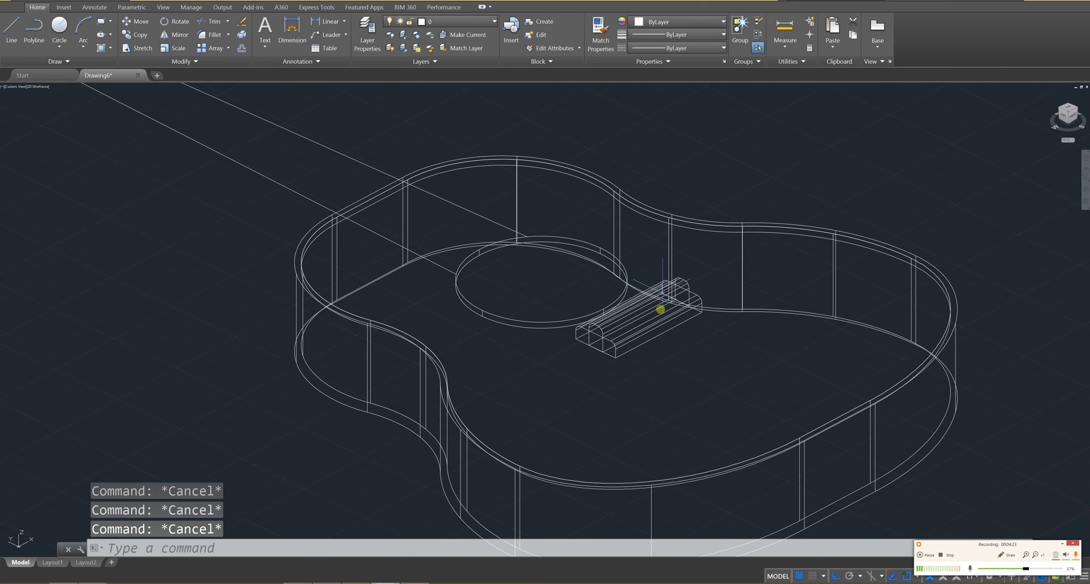
scroll(722, 401, down, 3)
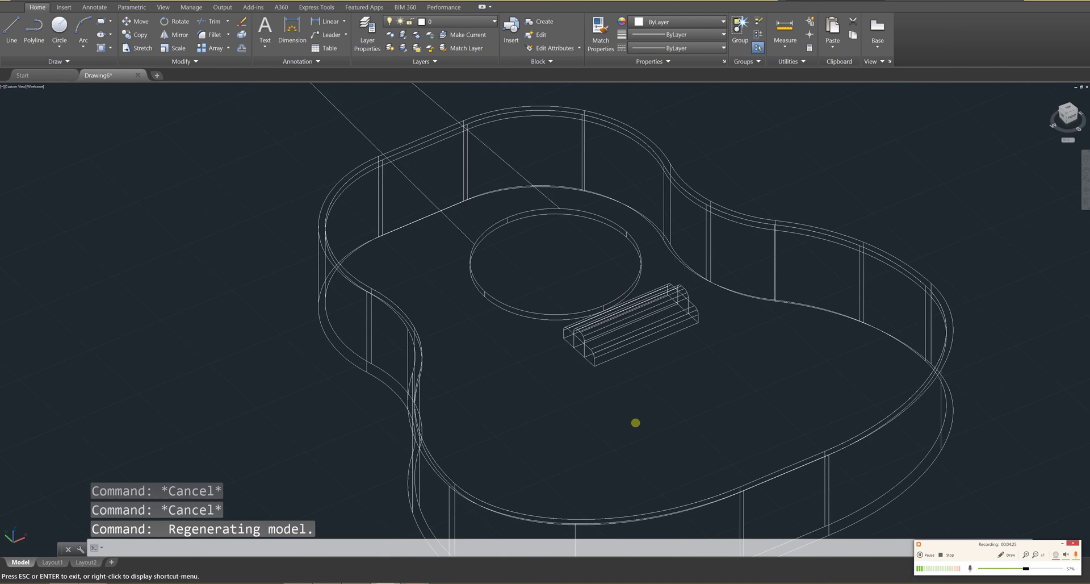
scroll(615, 361, down, 3)
shift+middle_drag(615, 362, 537, 406)
scroll(683, 341, up, 5)
scroll(588, 333, down, 5)
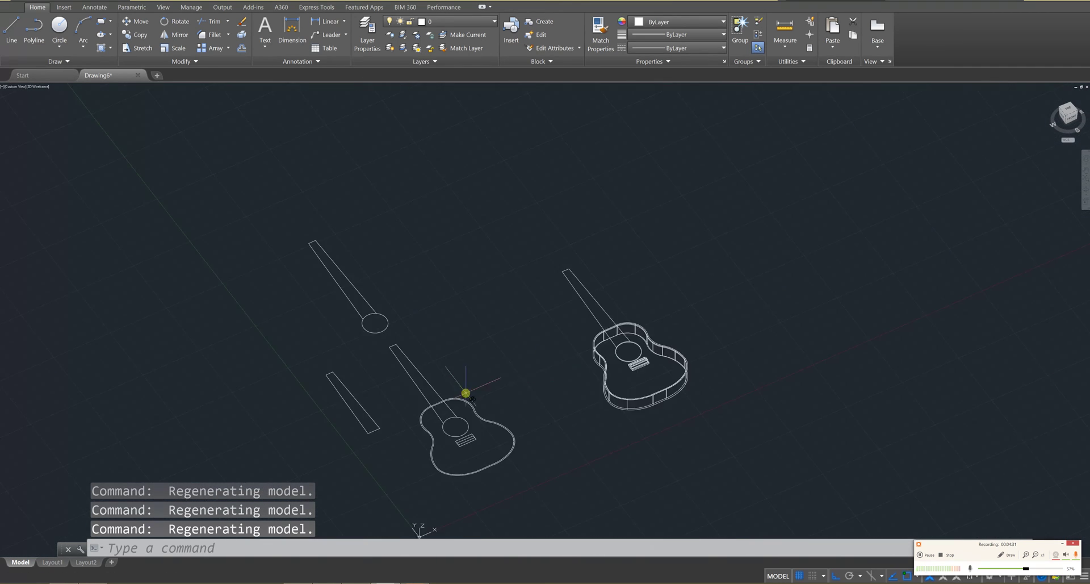
shift+middle_drag(465, 392, 436, 449)
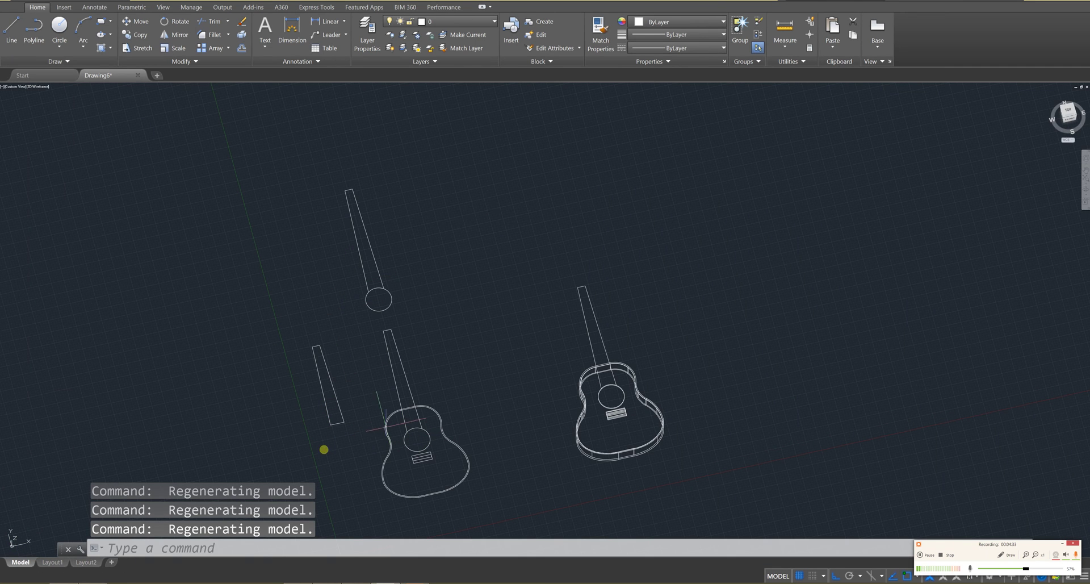
Switch to the flat Top view and zoom in on the loose neck beside the middle guitar.
click(1072, 113)
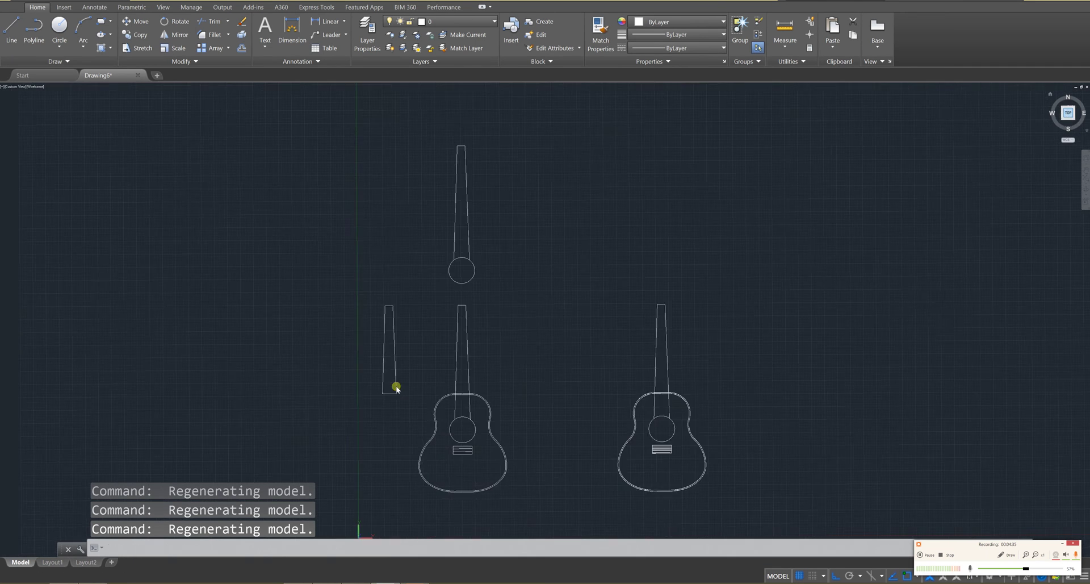
scroll(396, 392, up, 5)
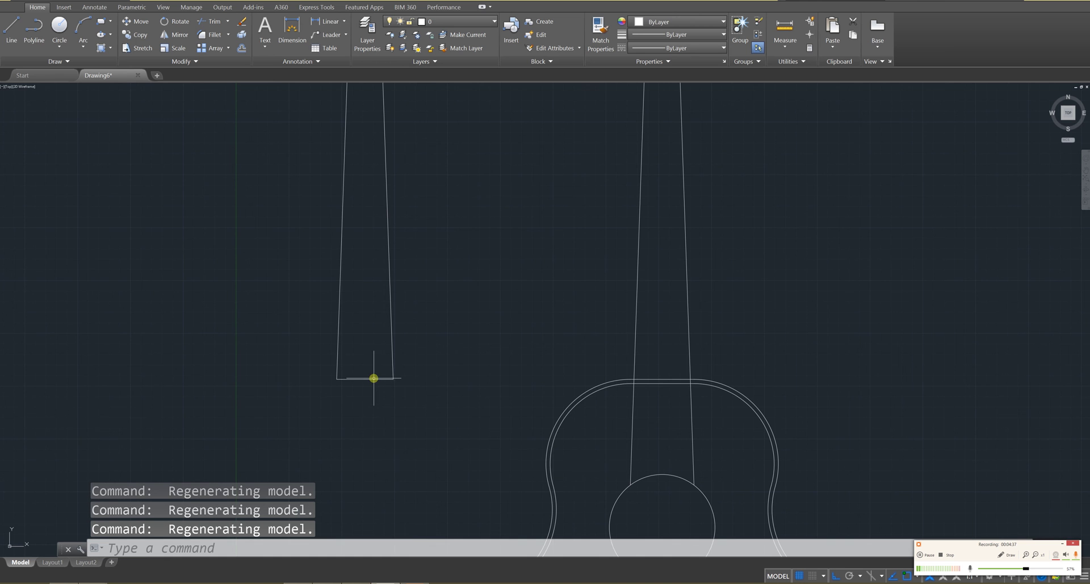
scroll(357, 383, up, 4)
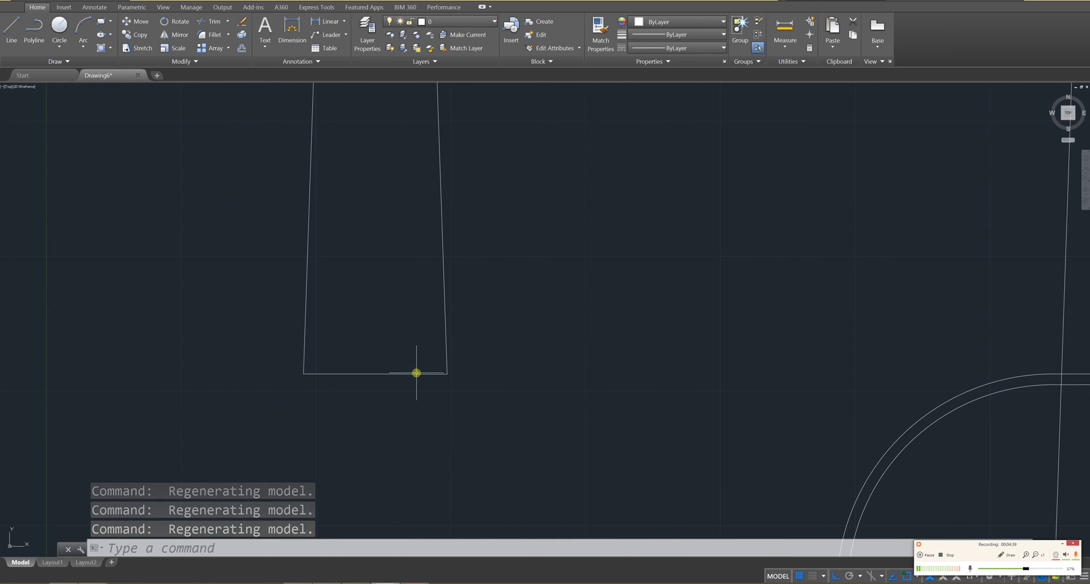
scroll(445, 344, down, 8)
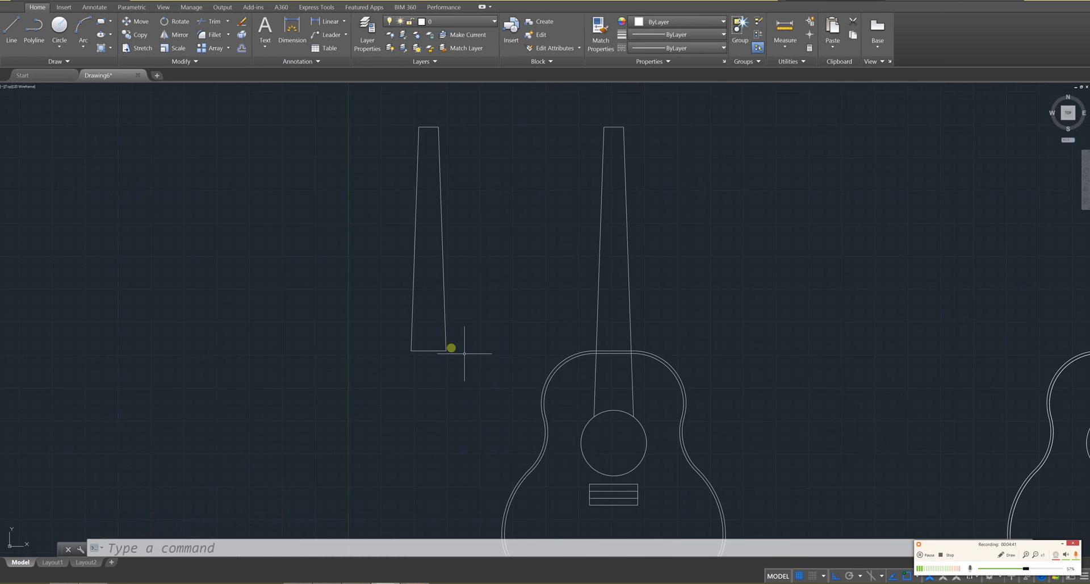
scroll(468, 391, up, 2)
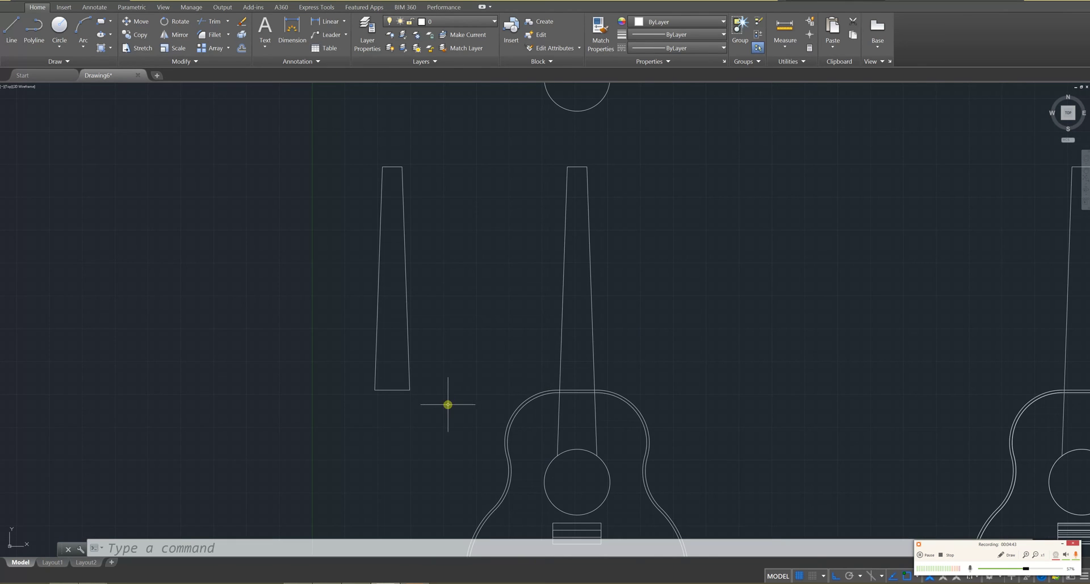
Delete the loose neck's top and bottom end lines.
middle_drag(398, 102, 340, 200)
scroll(335, 250, up, 4)
click(347, 318)
click(333, 304)
key(Delete)
scroll(344, 389, down, 6)
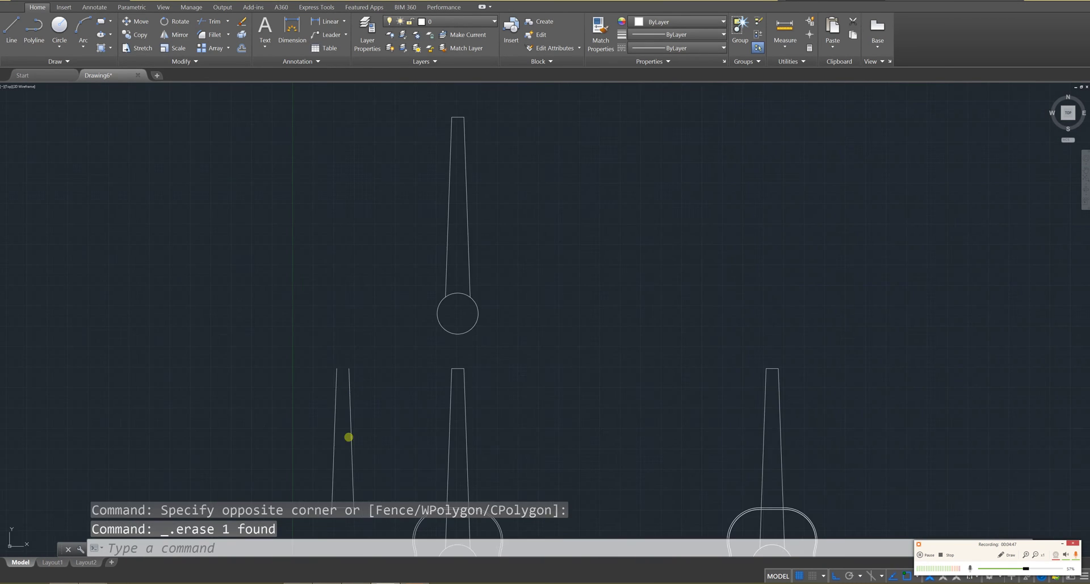
scroll(363, 259, up, 5)
mouse_move(363, 261)
middle_down()
mouse_move(394, 334)
mouse_move(360, 353)
middle_up()
click(394, 334)
click(380, 291)
key(Delete)
key(Escape)
key(Escape)
key(Escape)
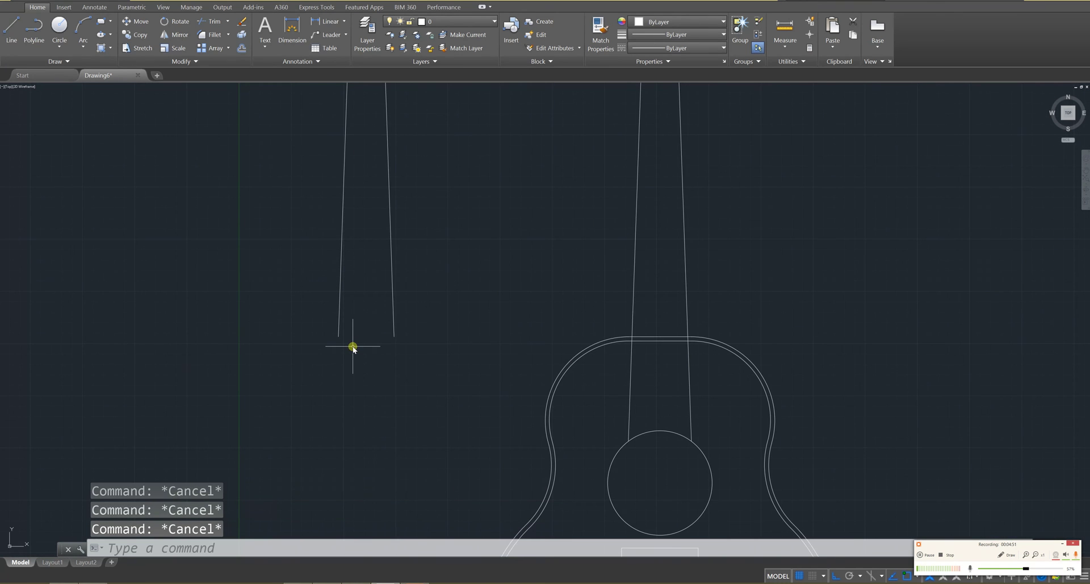
Redraw the neck's bottom end as one straight horizontal line between its corners.
key(Return)
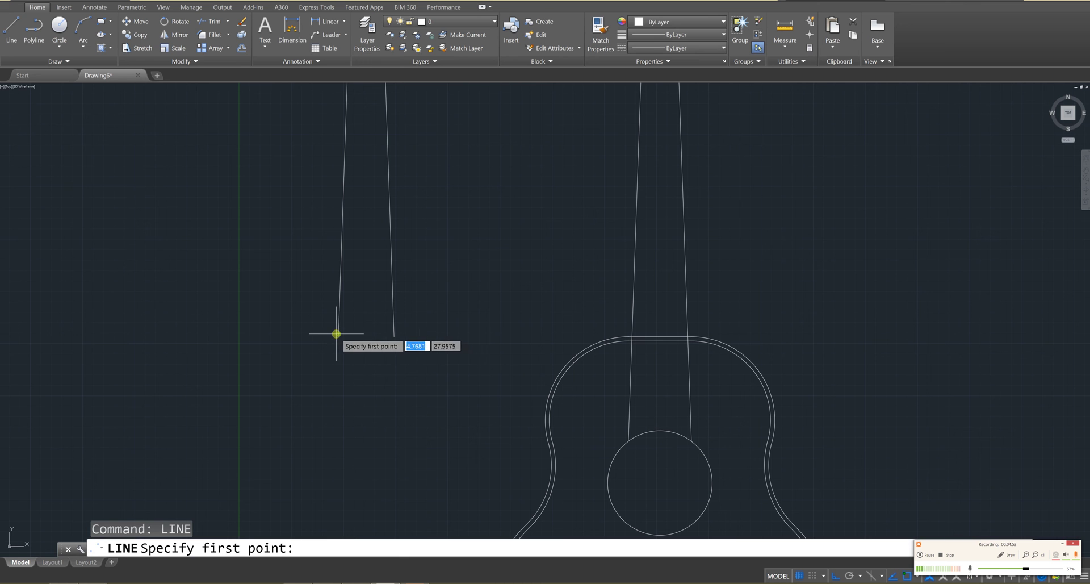
click(338, 335)
click(394, 335)
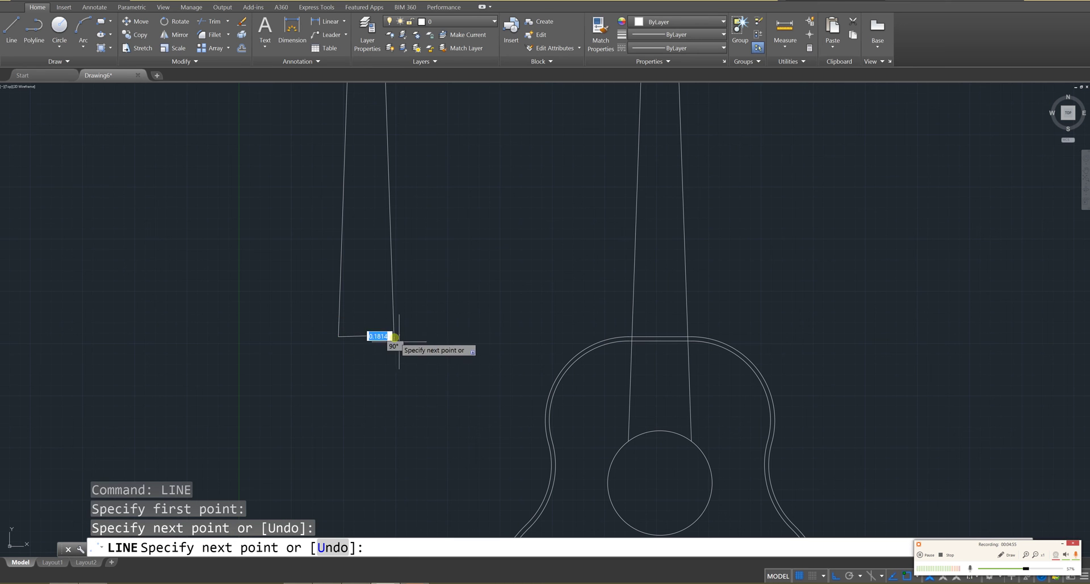
key(Escape)
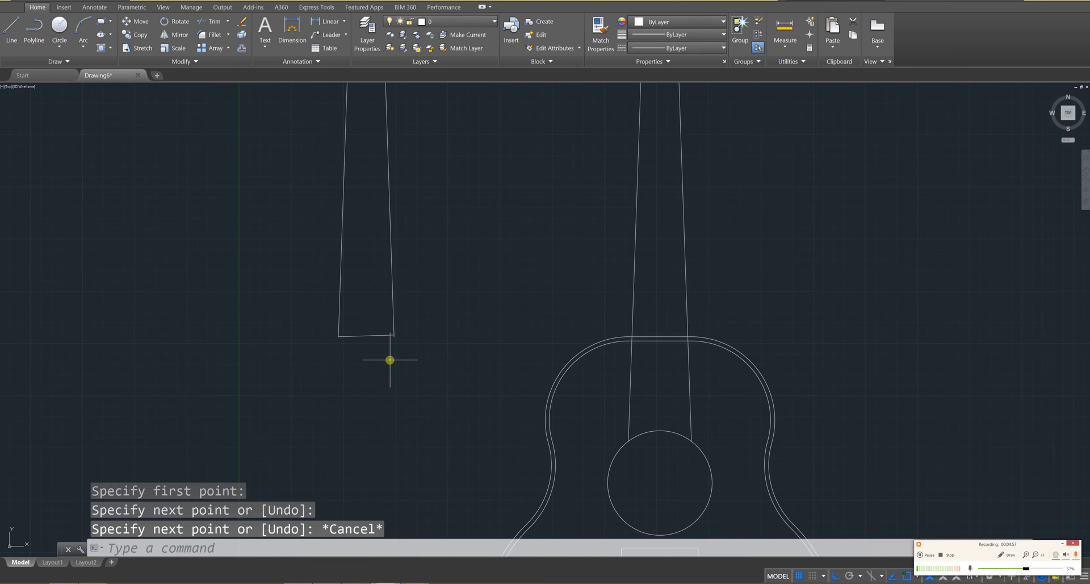
key(ctrl+z)
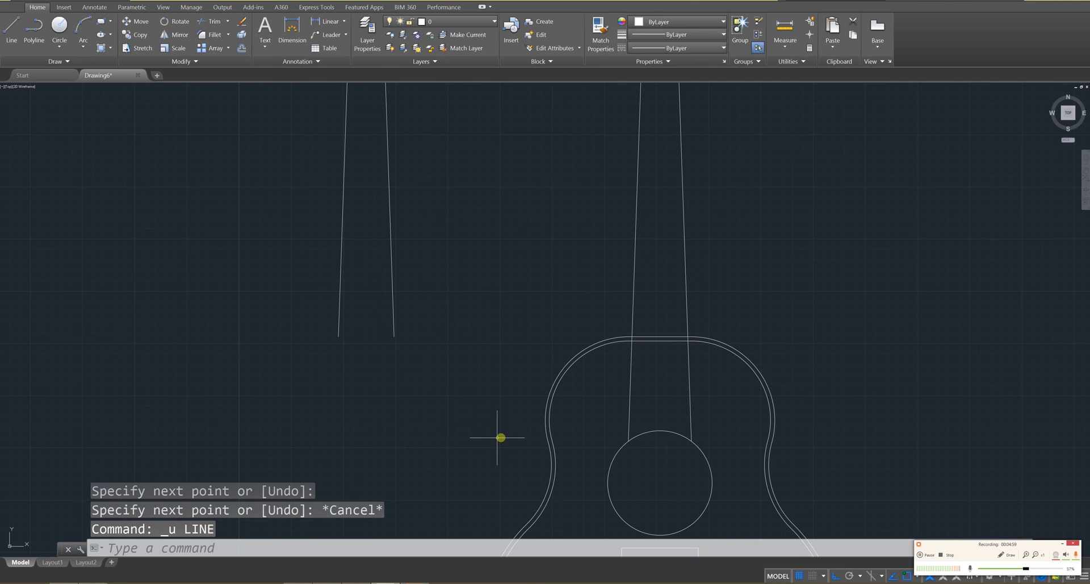
key(Escape)
text(lin)
key(Return)
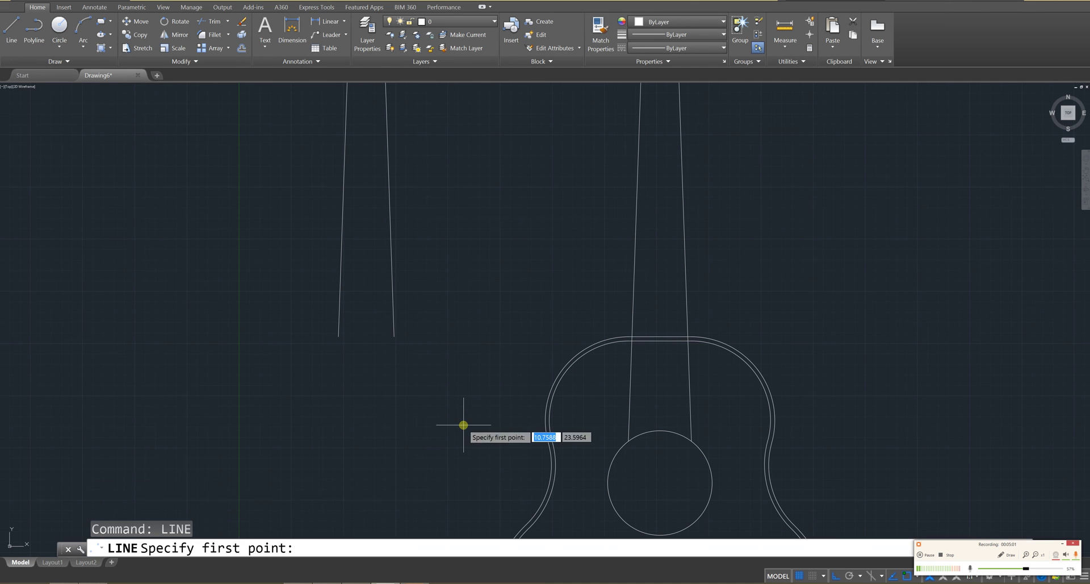
click(338, 337)
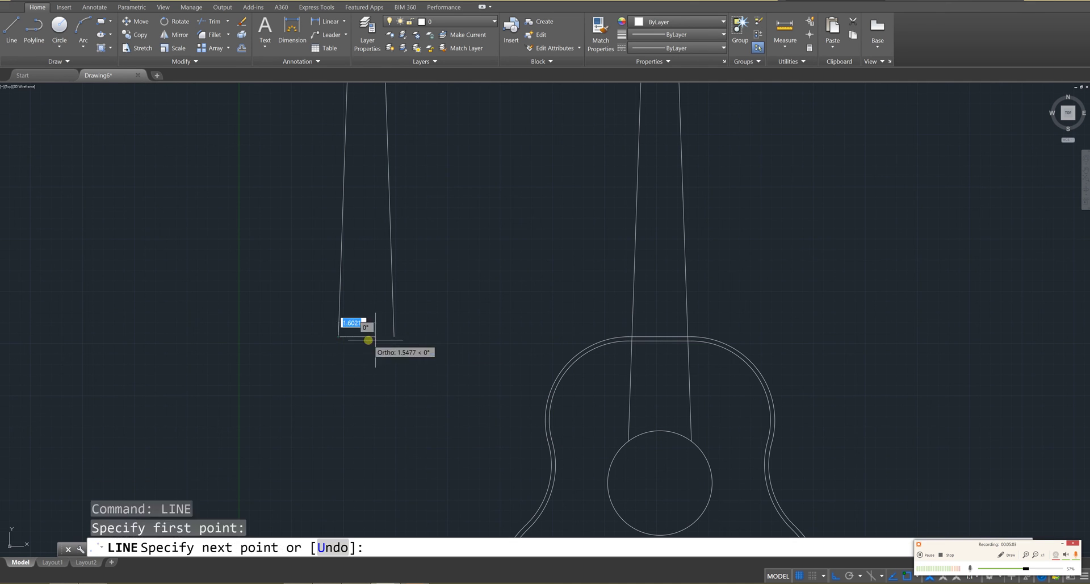
click(392, 339)
key(Escape)
key(Escape)
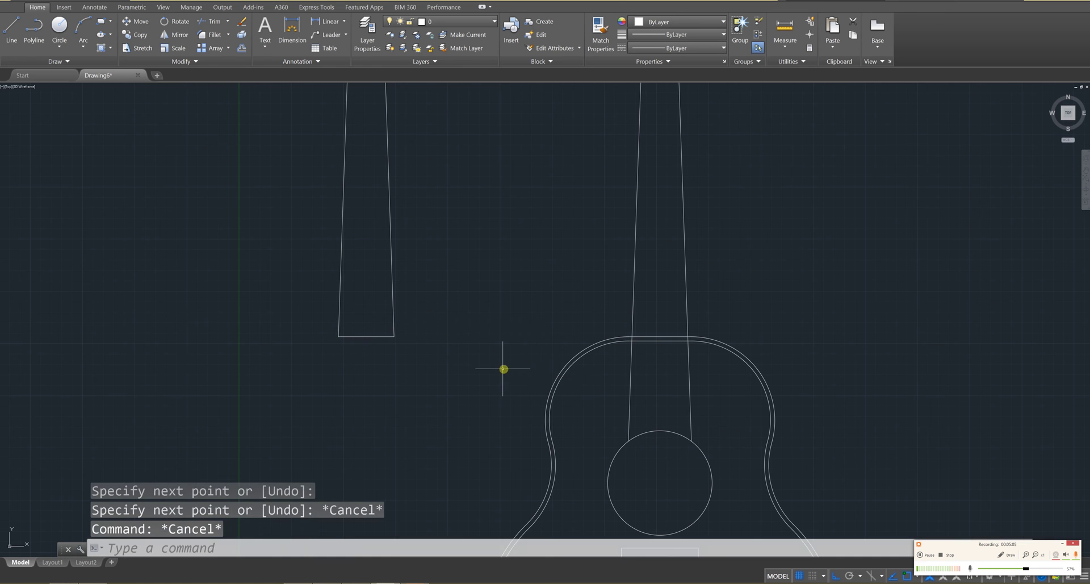
Draw a first line across the neck's narrow top end, then undo the slanted result.
scroll(434, 303, down, 5)
scroll(435, 303, up, 5)
scroll(343, 290, up, 3)
key(Escape)
key(Escape)
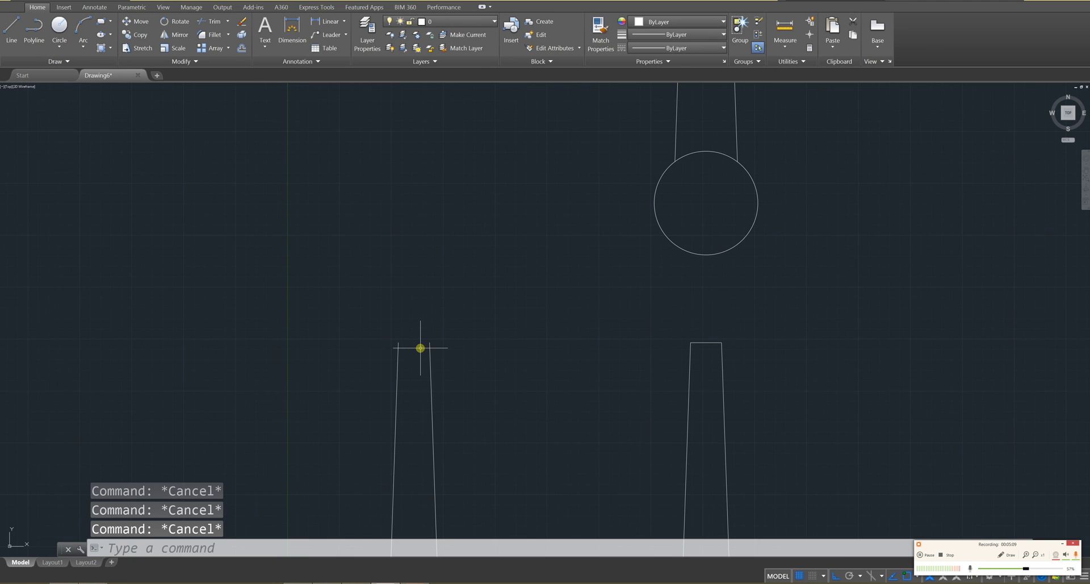
key(Return)
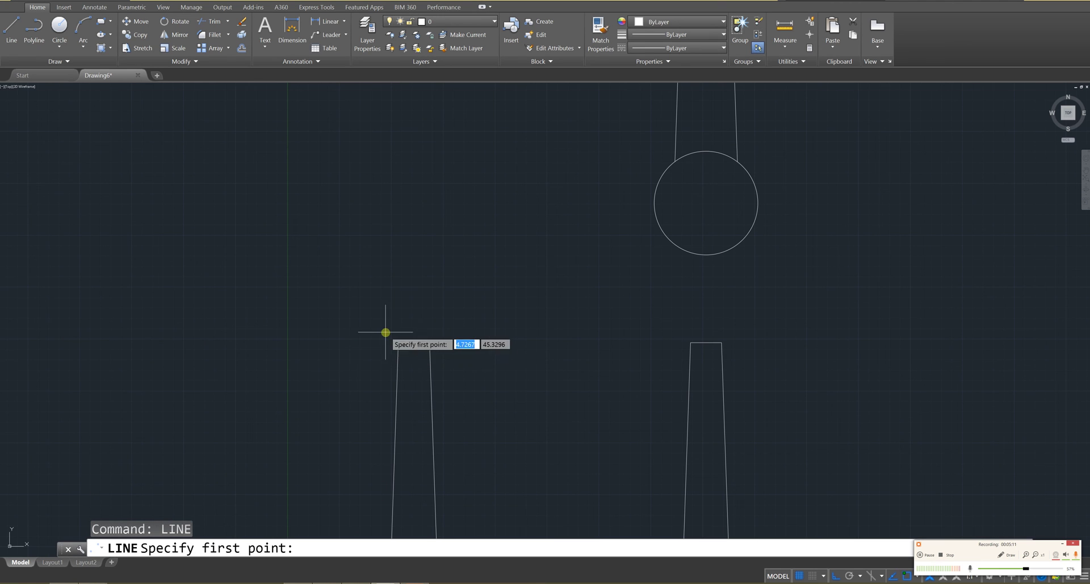
click(398, 343)
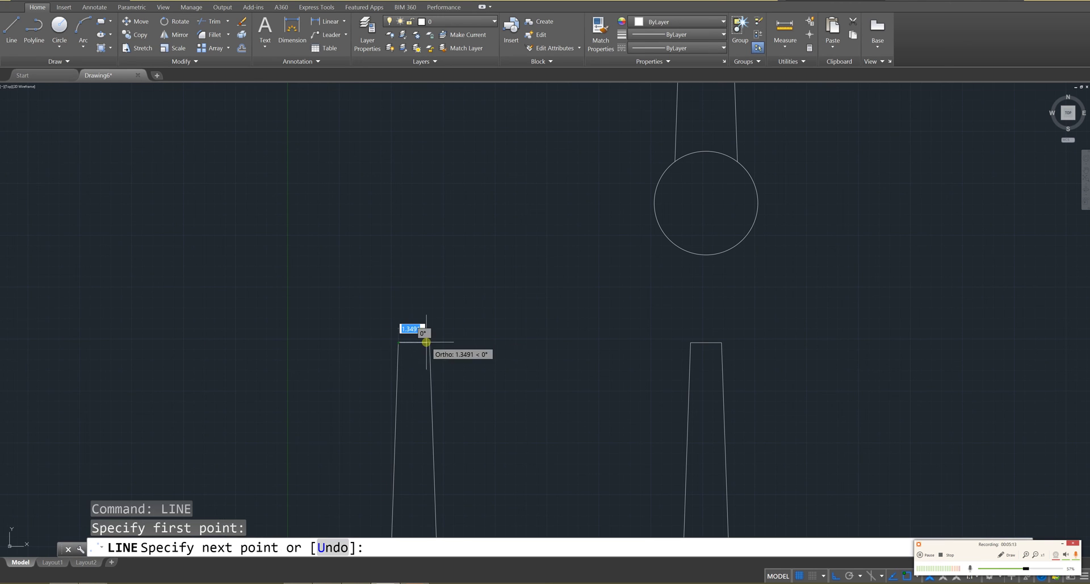
click(430, 341)
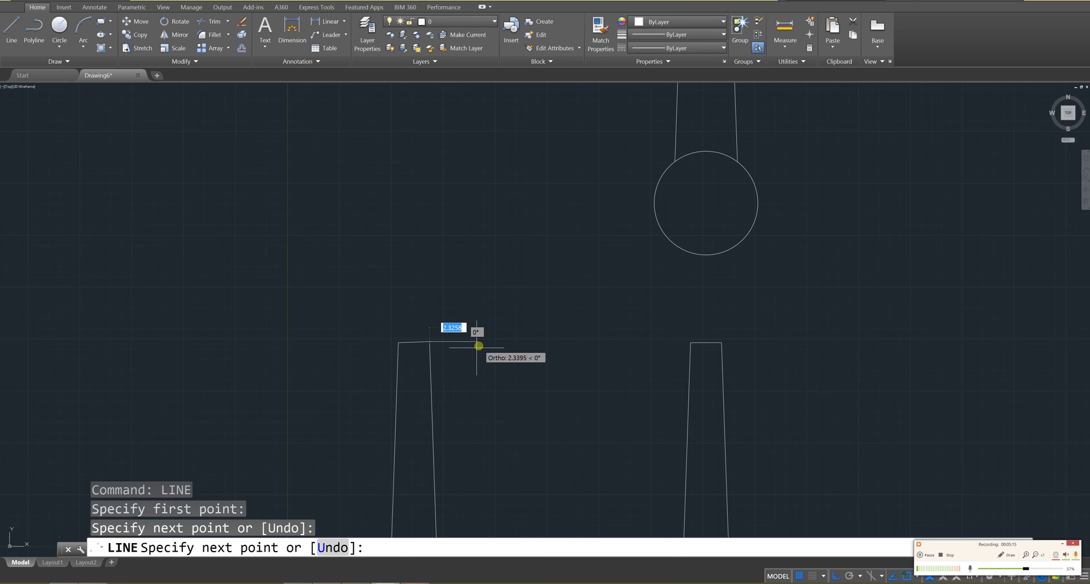
key(Escape)
scroll(420, 363, up, 4)
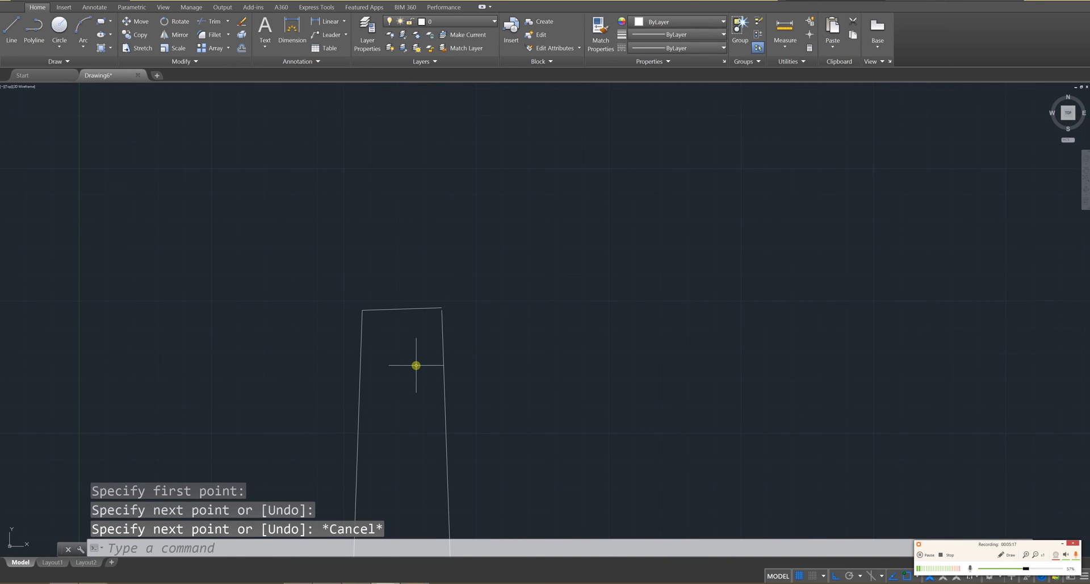
key(ctrl+z)
key(ctrl+z)
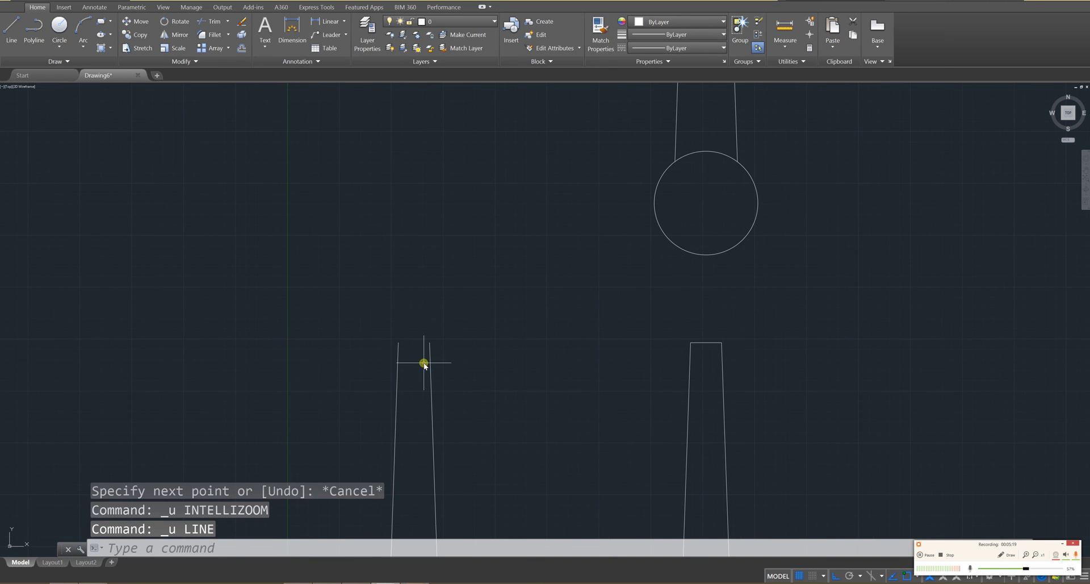
Redraw the neck's top end as a straight horizontal 1.5-unit line, closing the outline.
key(Return)
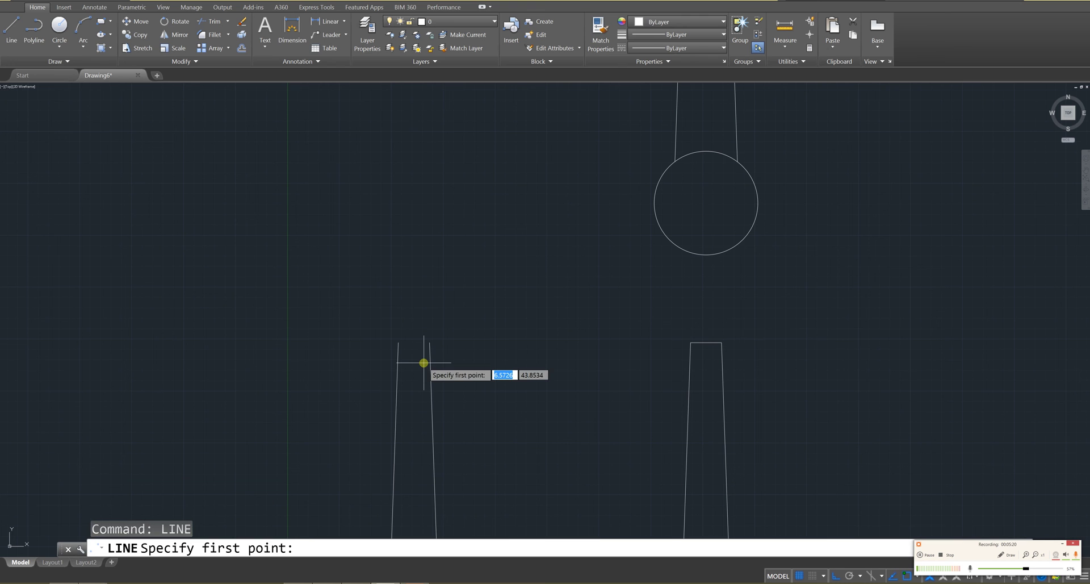
click(400, 343)
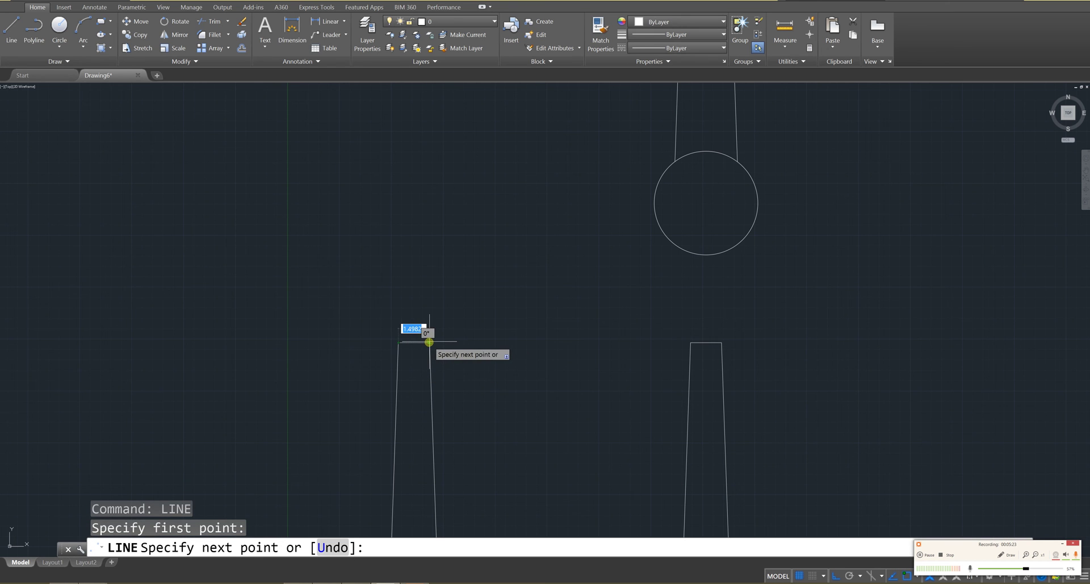
scroll(429, 342, up, 5)
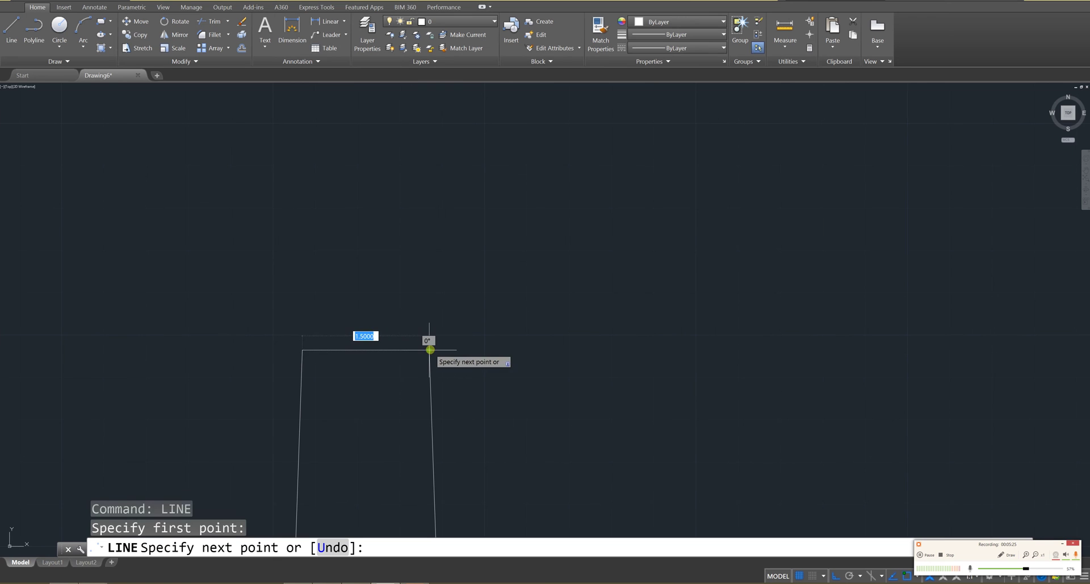
click(430, 349)
key(Escape)
key(Escape)
key(Escape)
scroll(485, 377, down, 9)
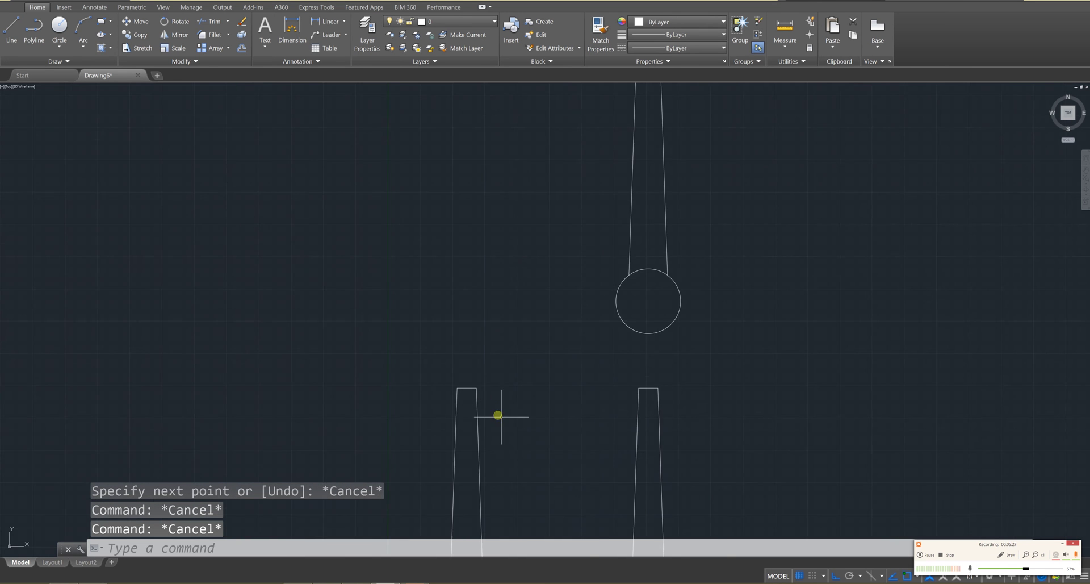
middle_drag(502, 416, 509, 205)
scroll(509, 205, down, 2)
middle_drag(506, 283, 486, 341)
scroll(487, 341, up, 2)
key(Escape)
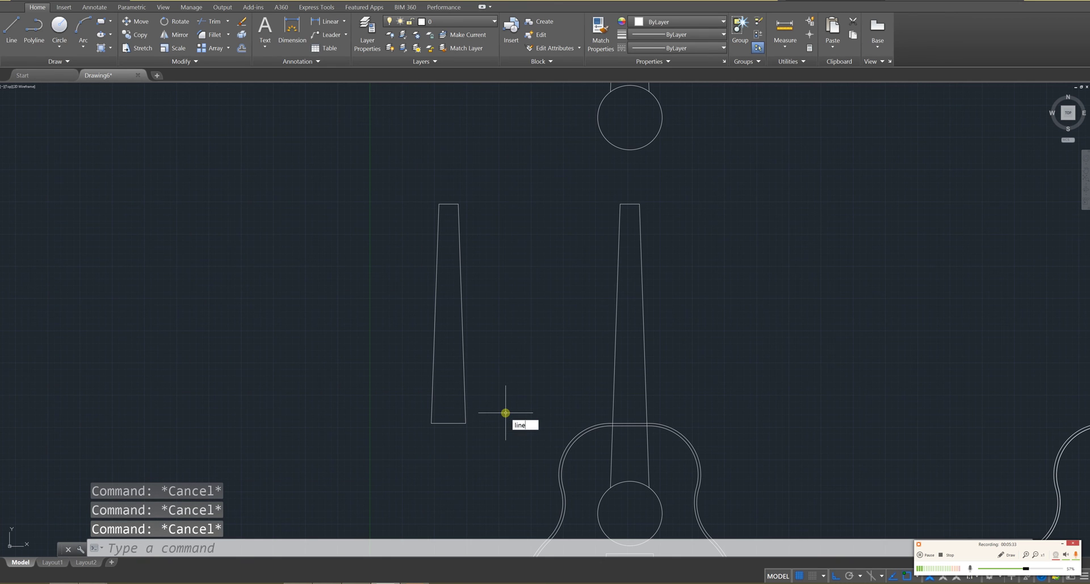
Draw a horizontal line across the neck's base from its bottom-left corner past its right edge.
key(Return)
scroll(483, 460, up, 2)
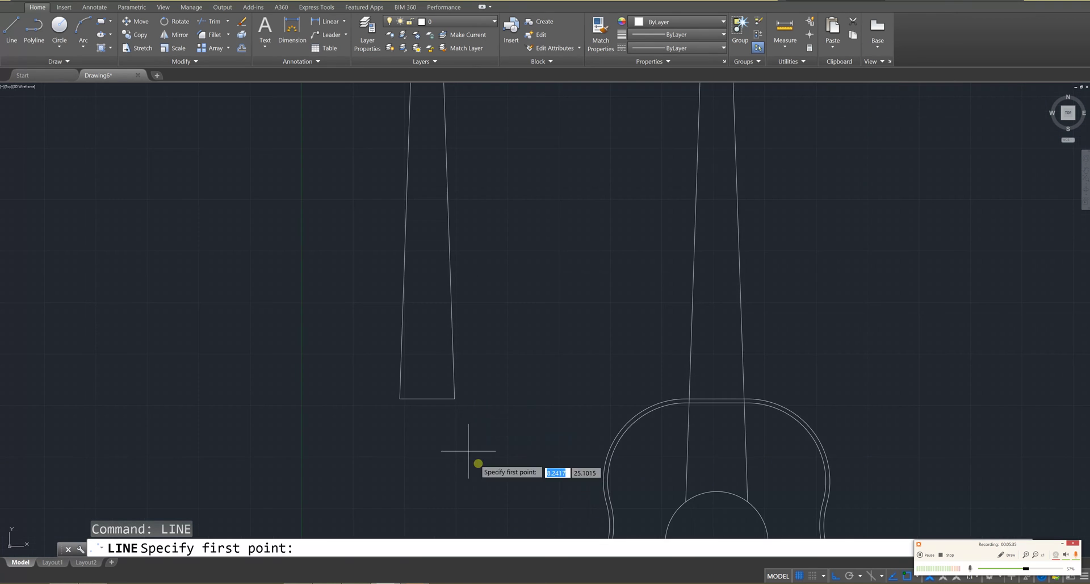
click(399, 398)
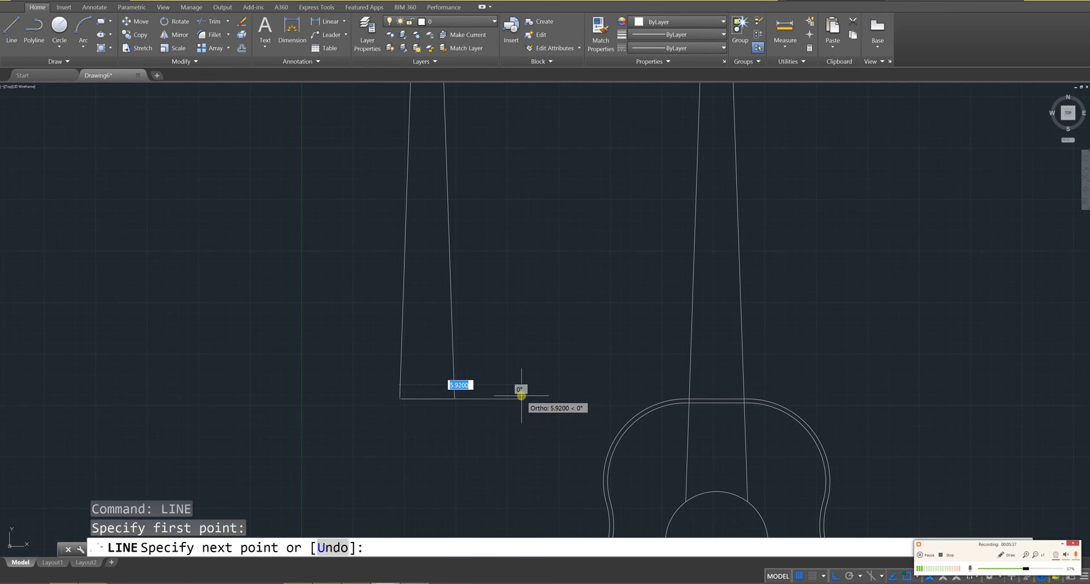
click(504, 397)
key(Escape)
key(Escape)
key(Escape)
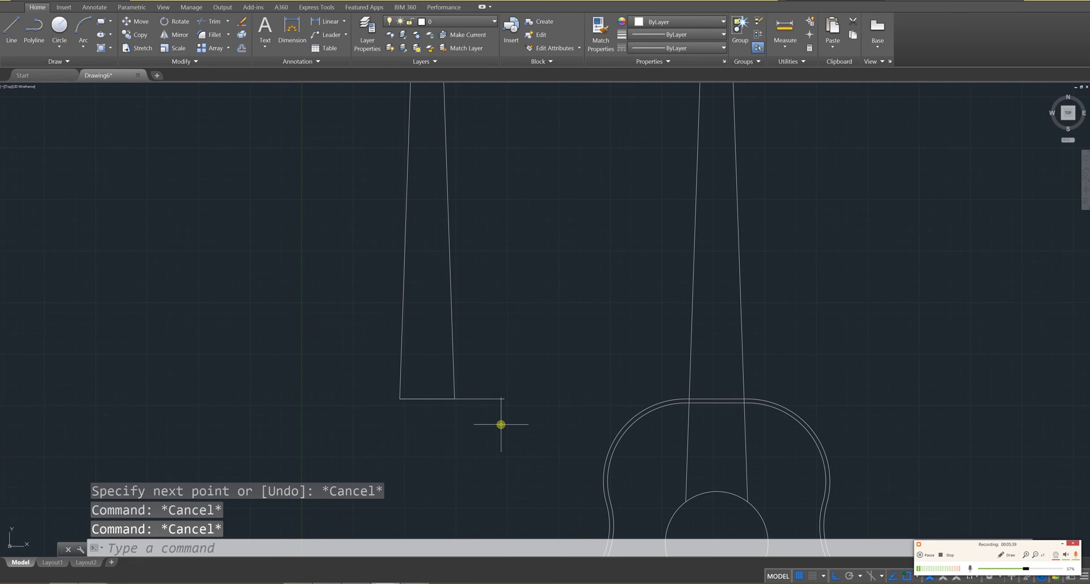
Move the new horizontal line up 1 unit from its endpoint.
text(move)
key(Return)
click(545, 418)
click(479, 381)
key(Return)
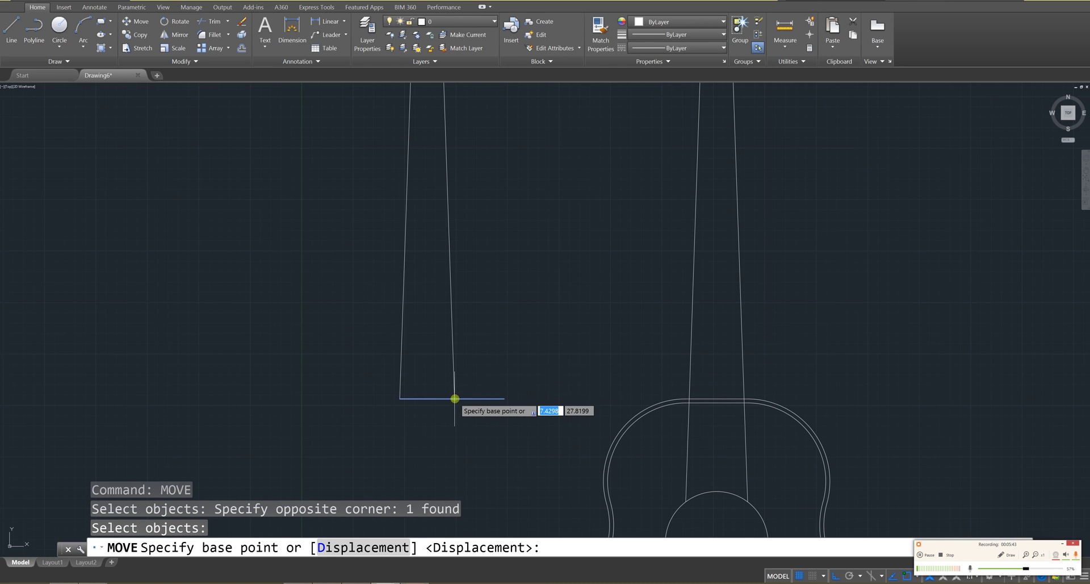
click(455, 398)
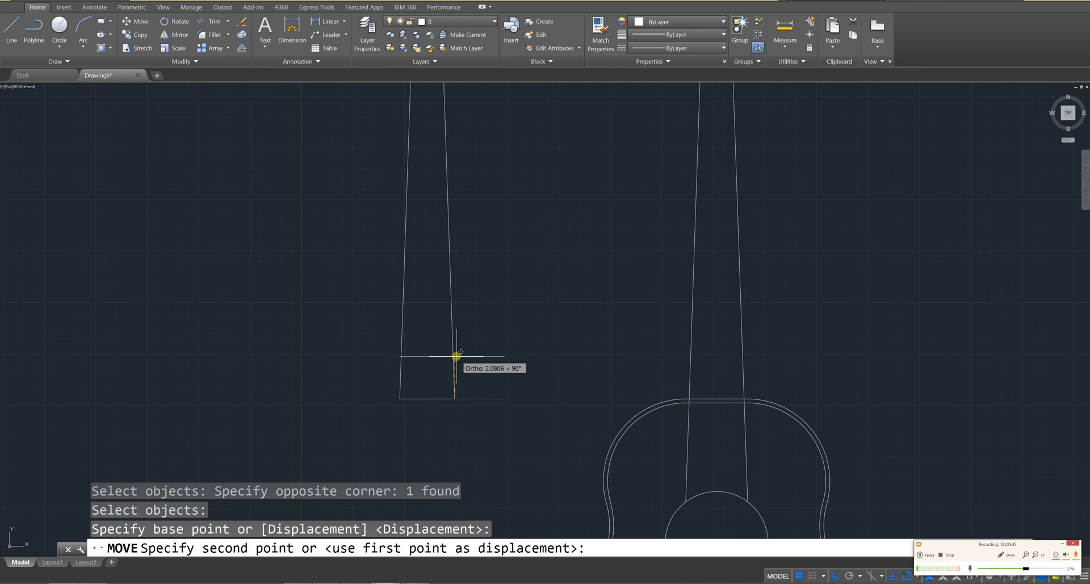
text(1)
key(Return)
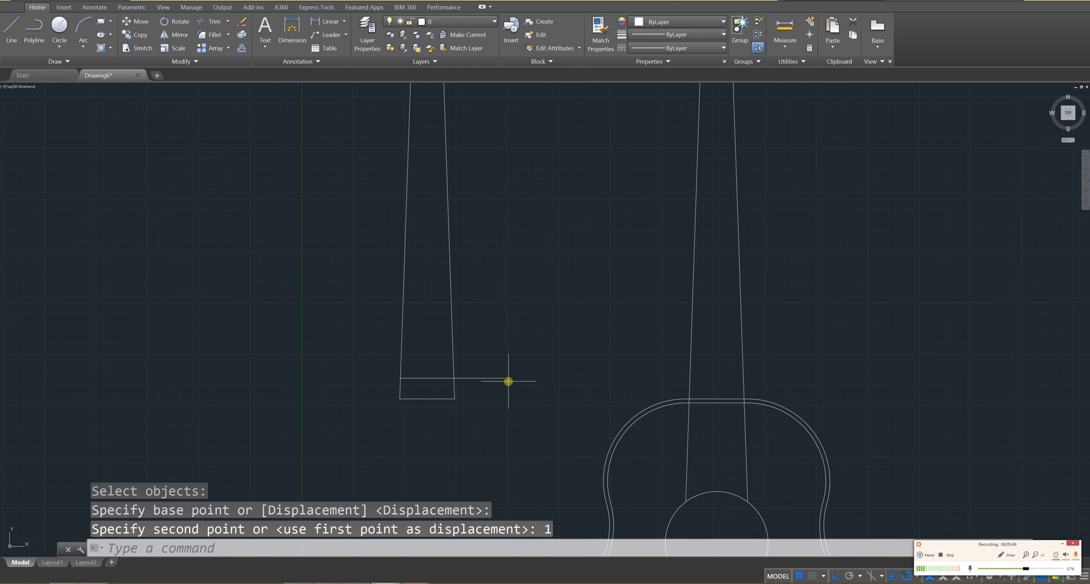
key(Escape)
key(Escape)
key(Escape)
scroll(489, 383, down, 3)
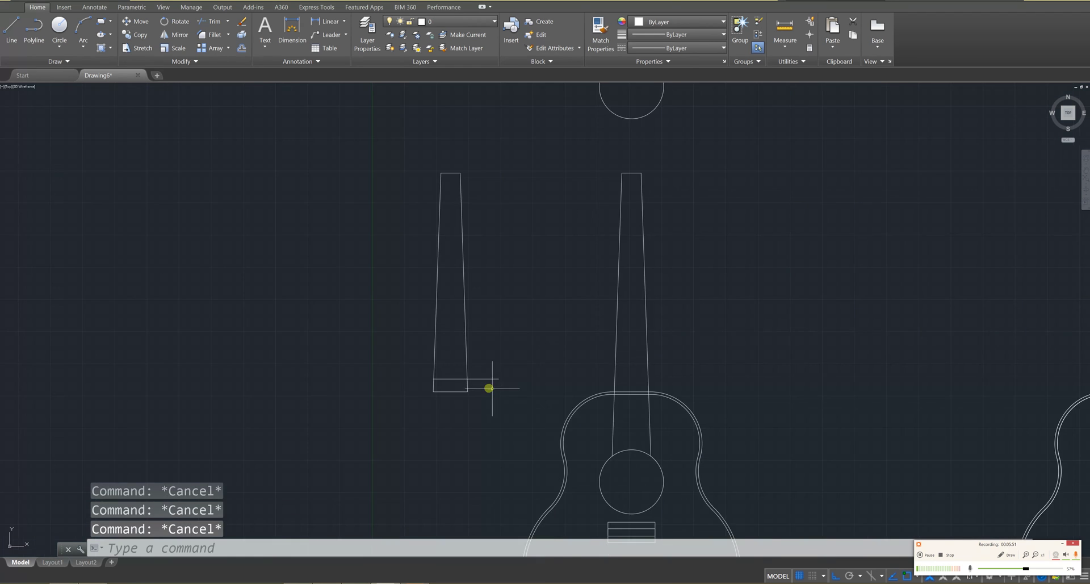
middle_drag(428, 321, 466, 401)
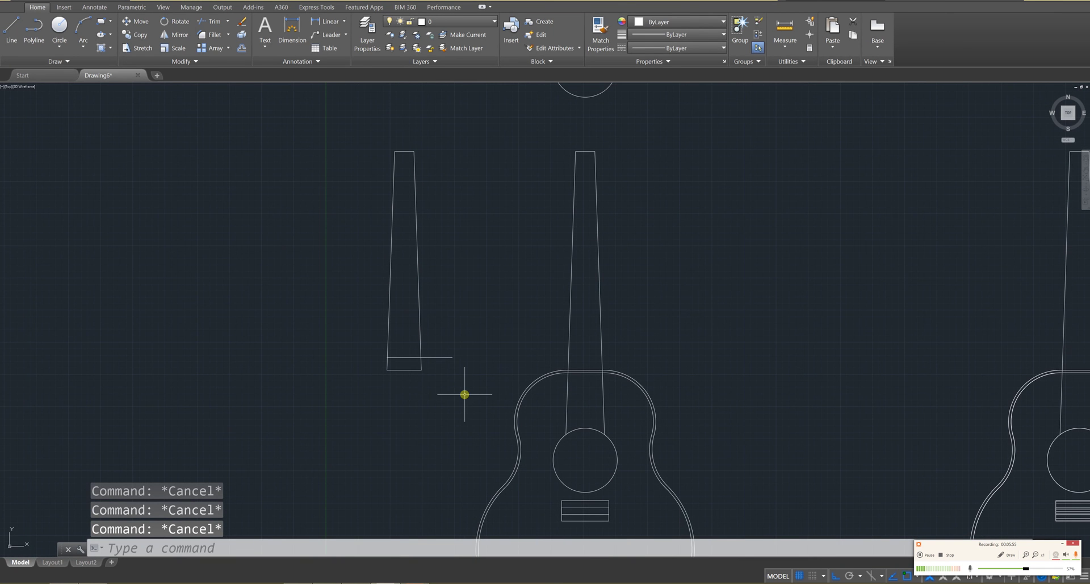
text(y)
key(Return)
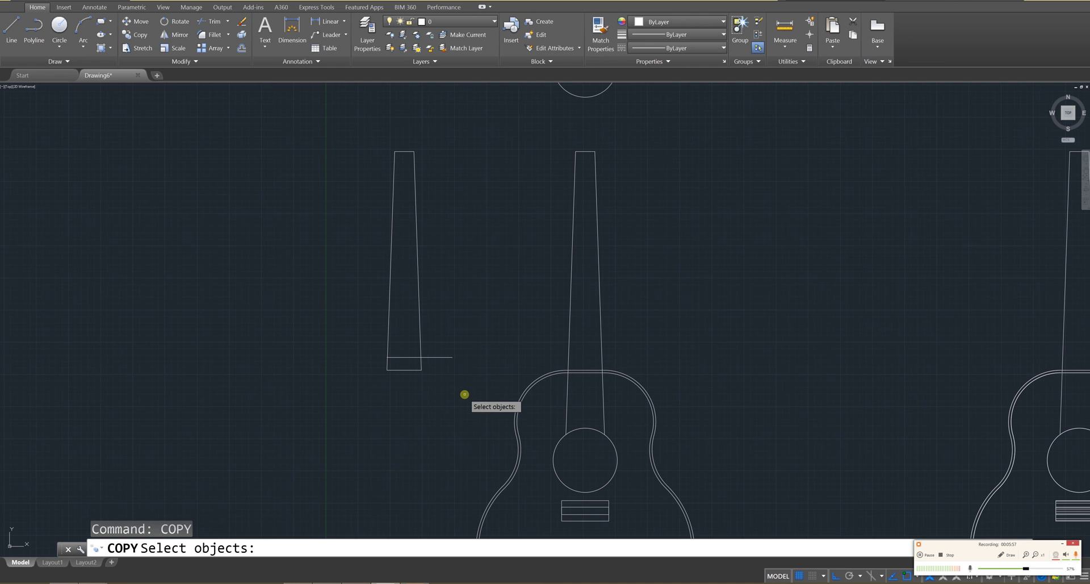
Copy the five-line neck outline to the left of the original.
click(467, 404)
click(349, 115)
key(Return)
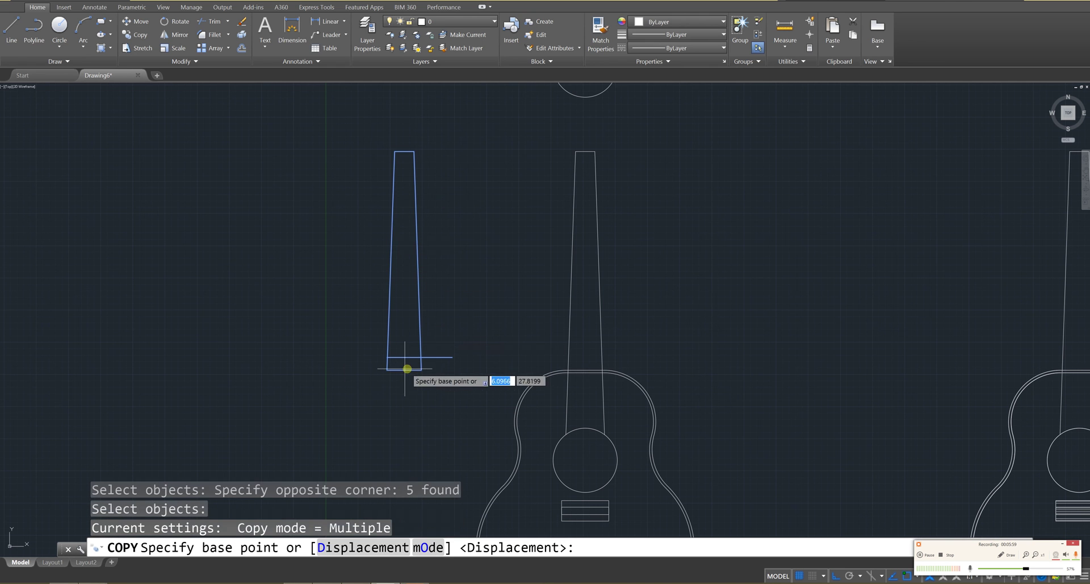
click(398, 369)
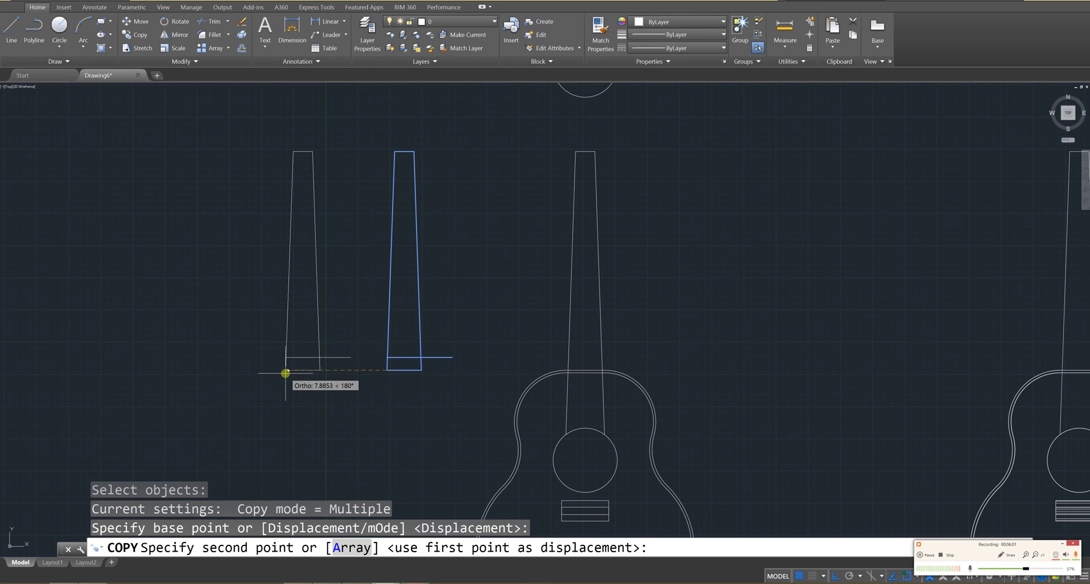
click(286, 374)
key(Return)
key(Escape)
key(Escape)
key(Escape)
Erase the horizontal cross line from the original neck.
click(479, 382)
click(440, 352)
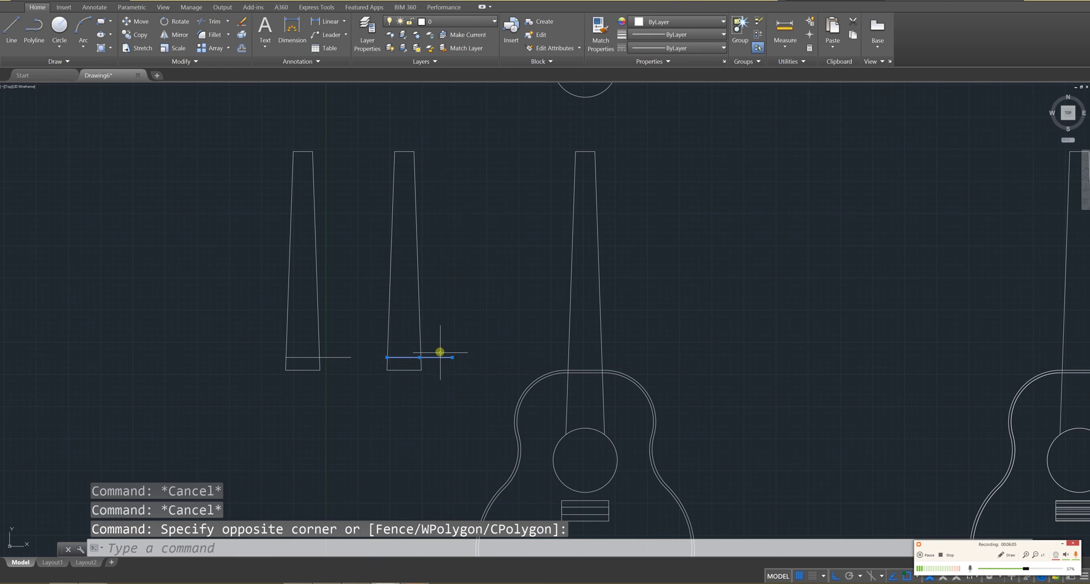
key(Delete)
key(Escape)
key(Escape)
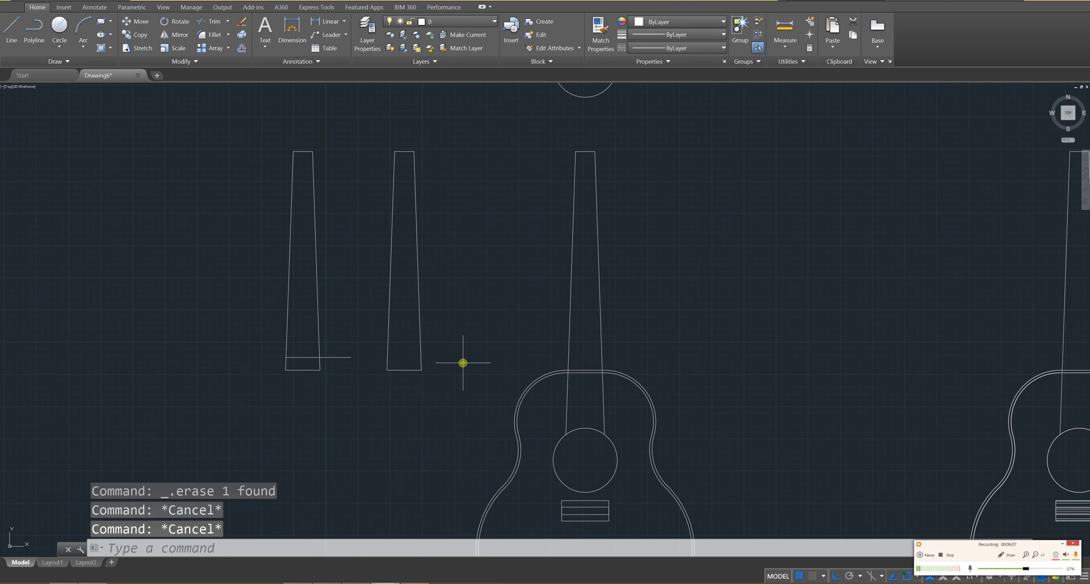
Join the fretboard's right edge and its three other lines into one polyline with PE.
text(PE)
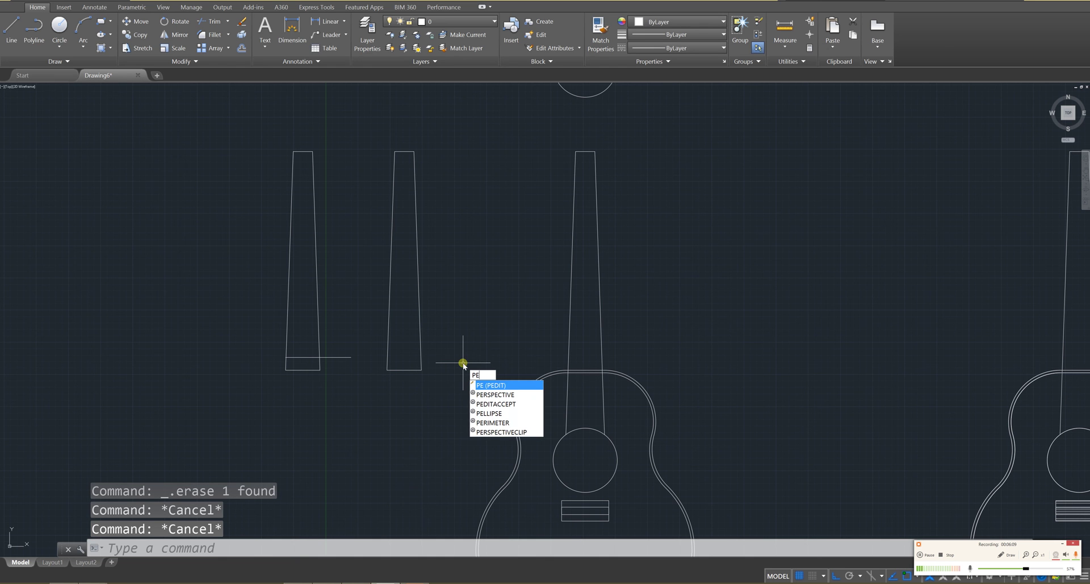
key(Return)
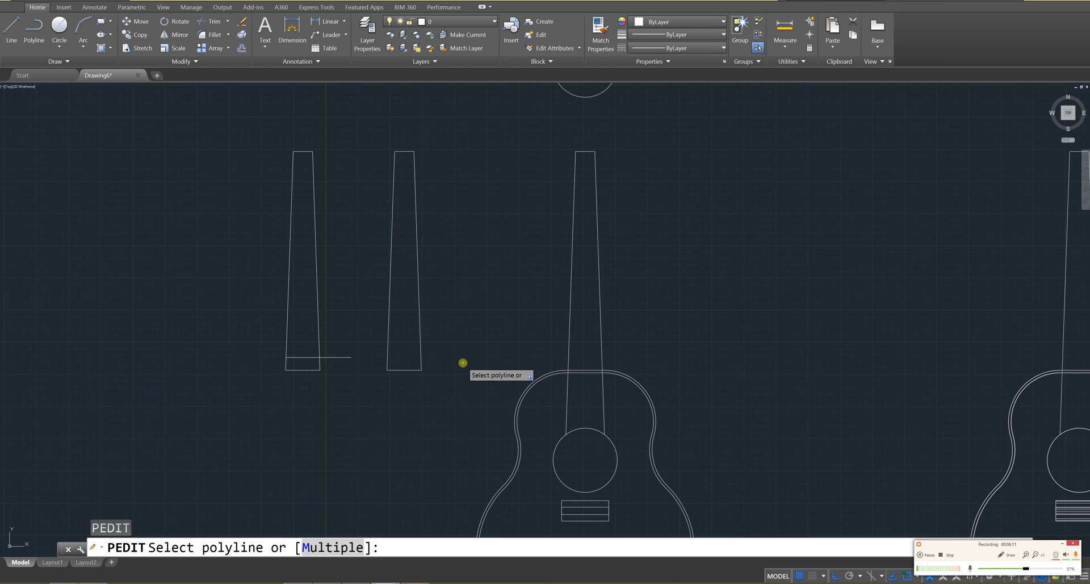
click(419, 331)
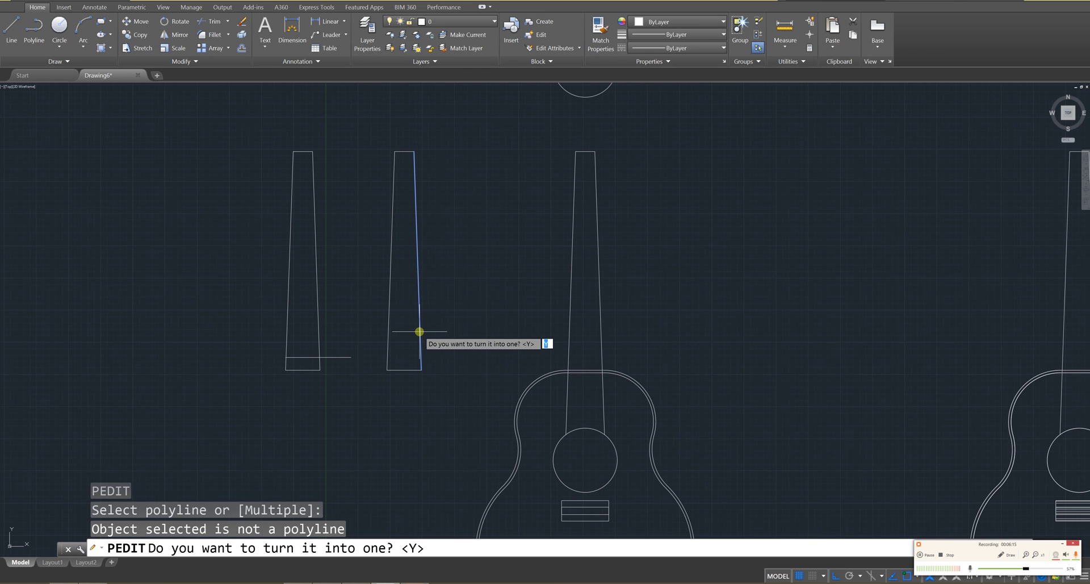
key(Return)
text(J)
key(Return)
click(414, 391)
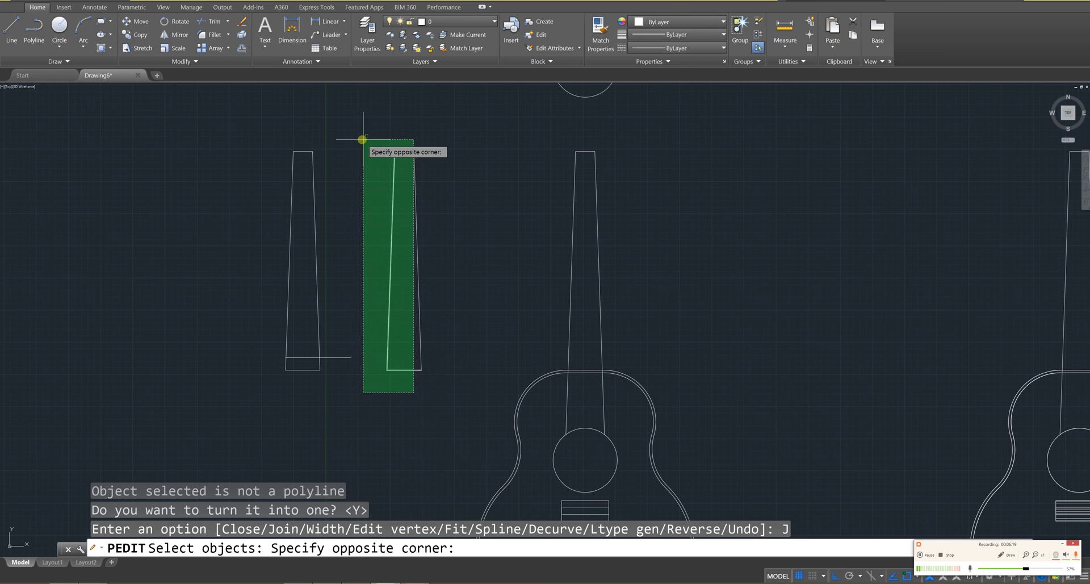
click(368, 133)
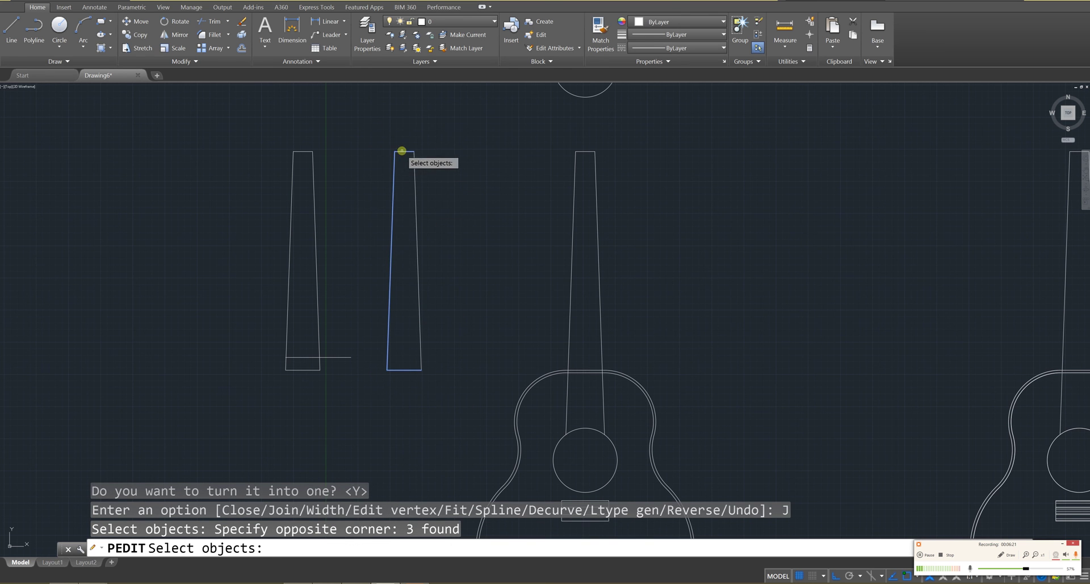
key(Return)
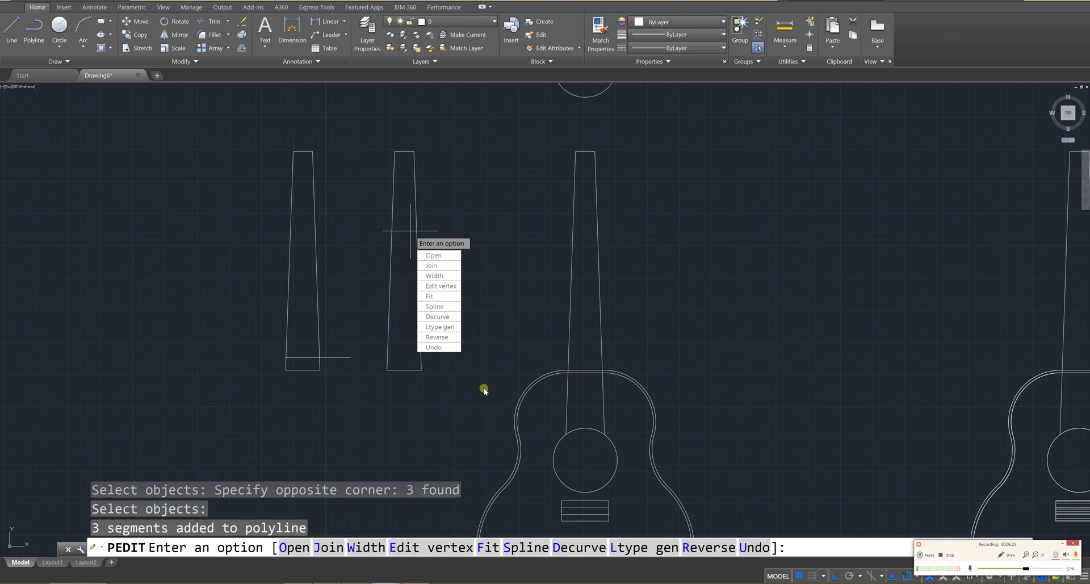
key(Escape)
key(Escape)
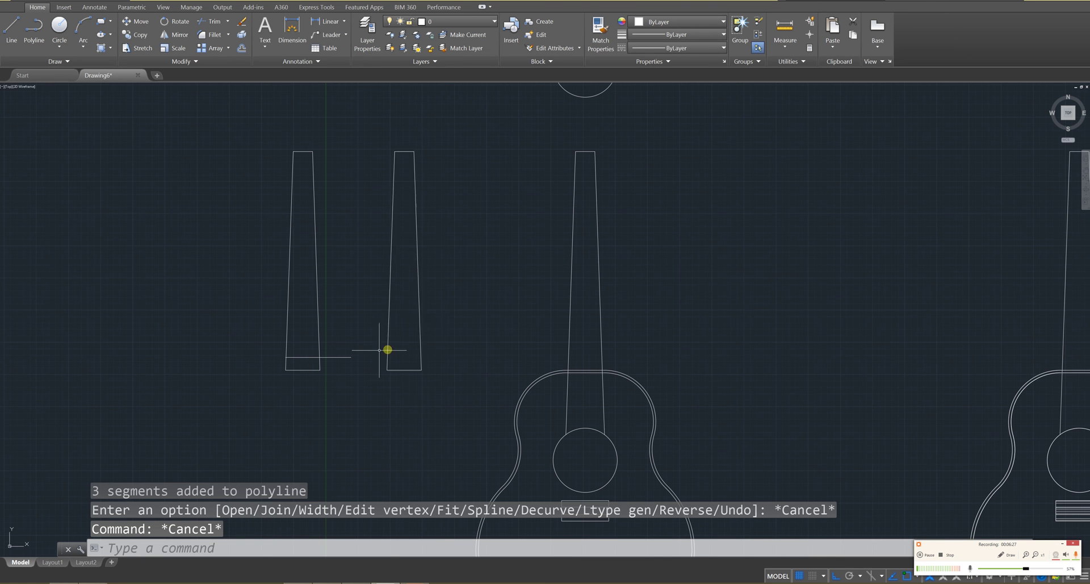
middle_drag(308, 356, 337, 387)
key(Escape)
key(Escape)
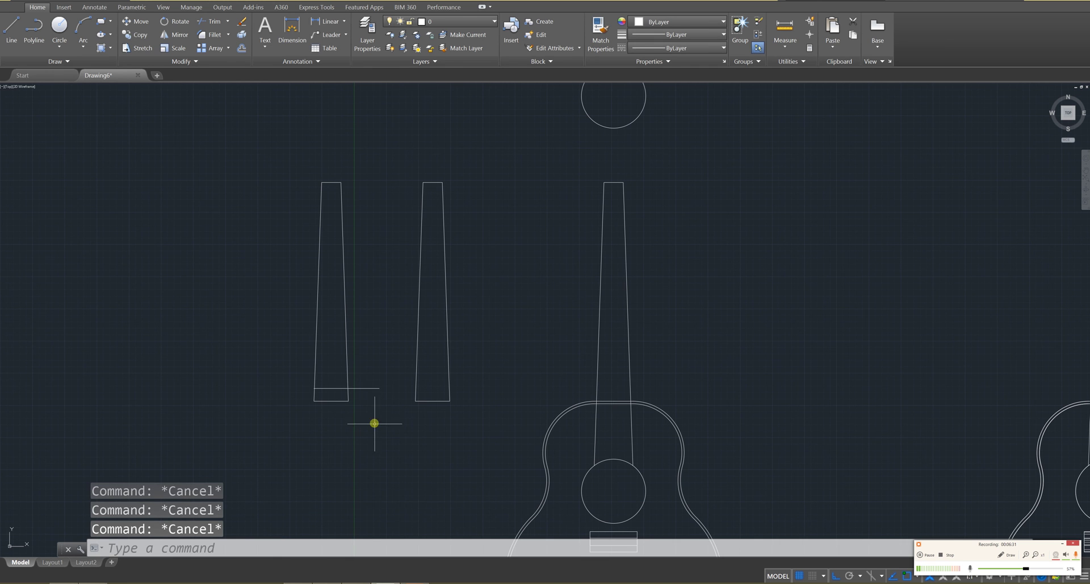
Trim away the copied neck's sides above the heel, using the copy as cutting edges.
text(TRIM)
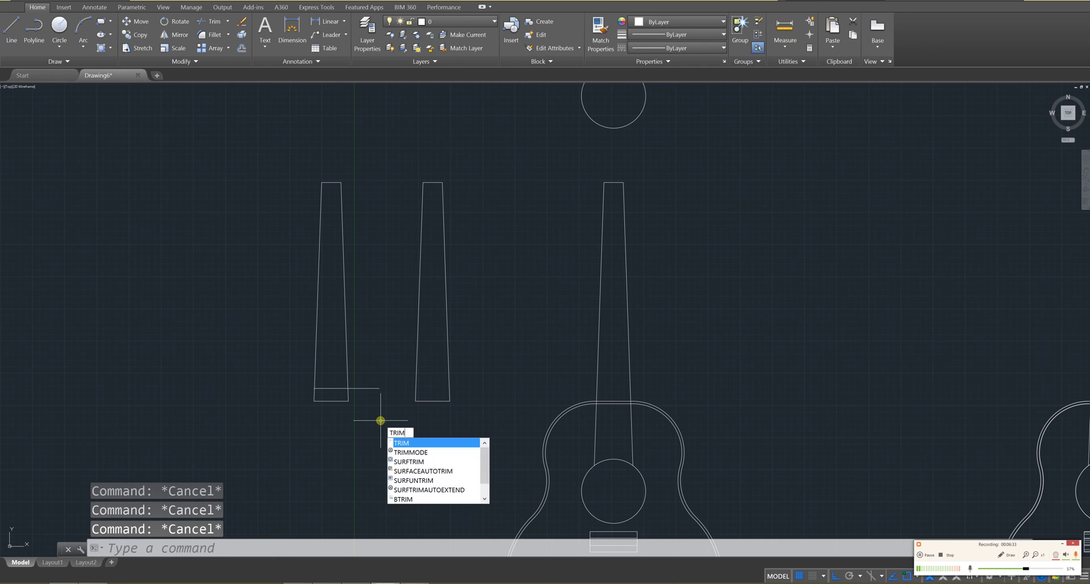
key(Return)
click(390, 425)
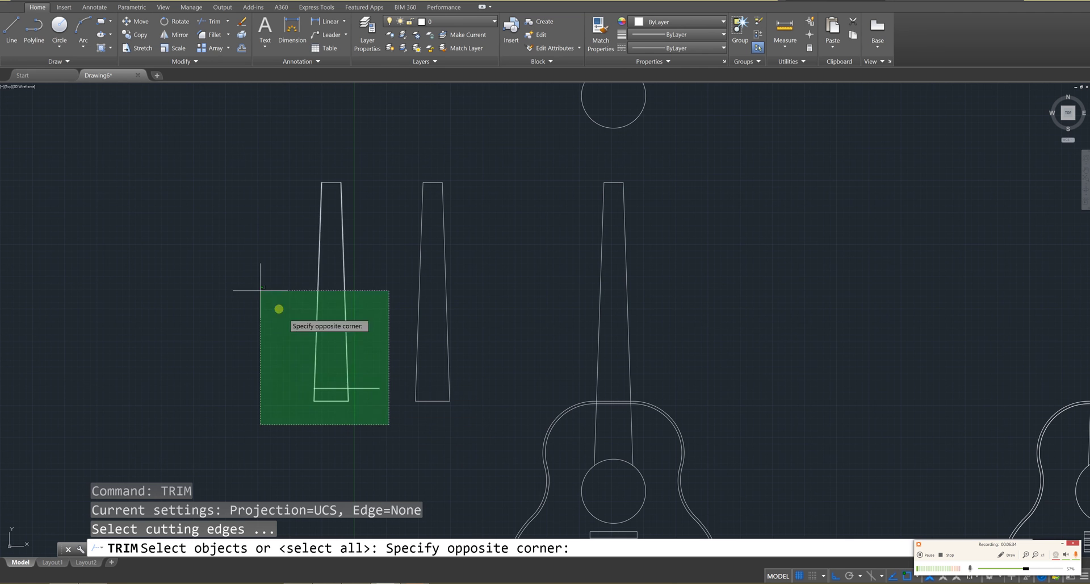
click(230, 162)
key(Return)
click(384, 294)
click(263, 165)
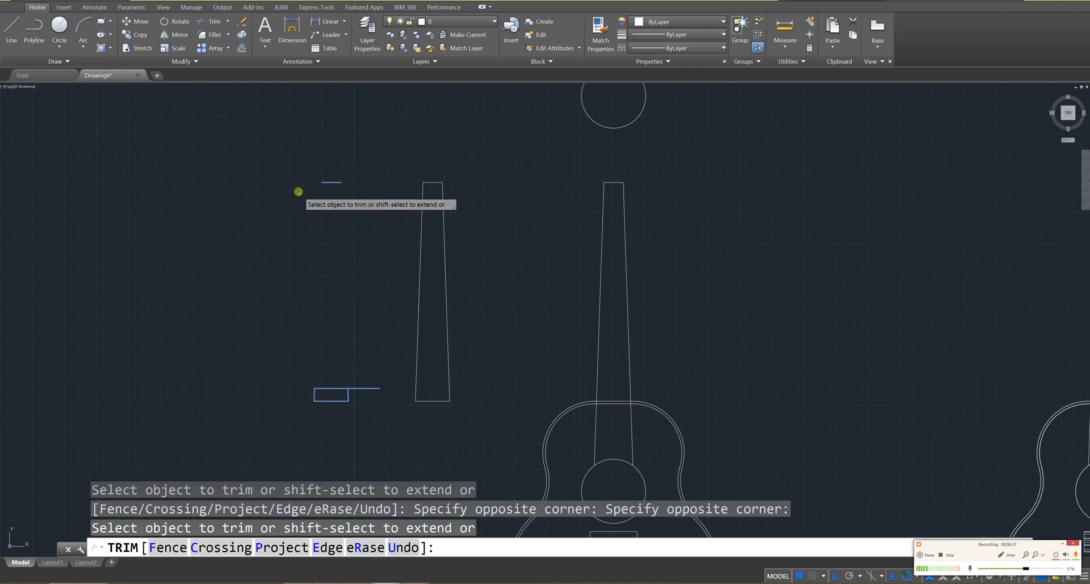
click(401, 405)
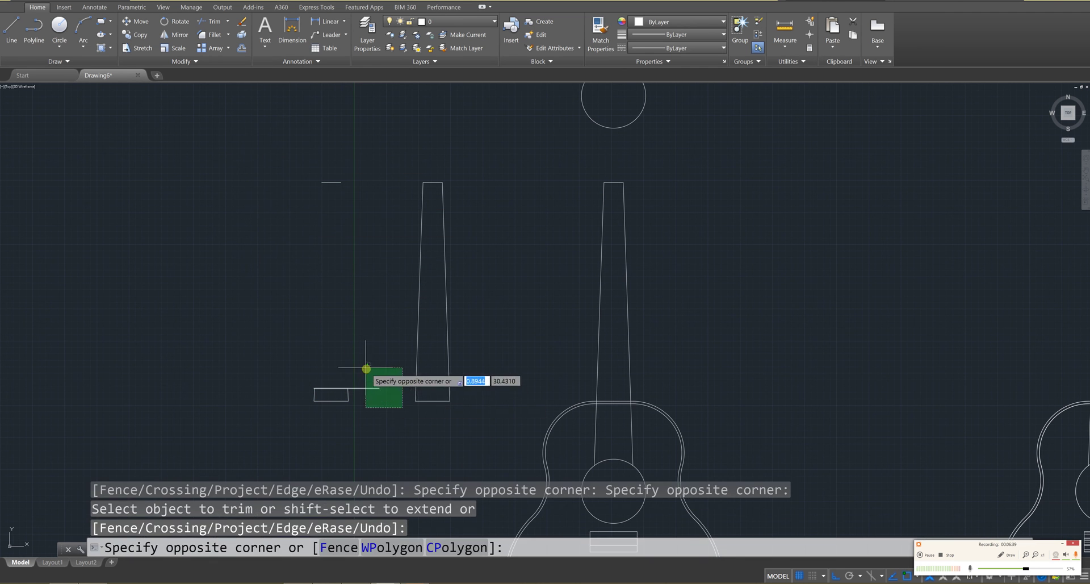
key(Escape)
key(Escape)
key(Escape)
key(Escape)
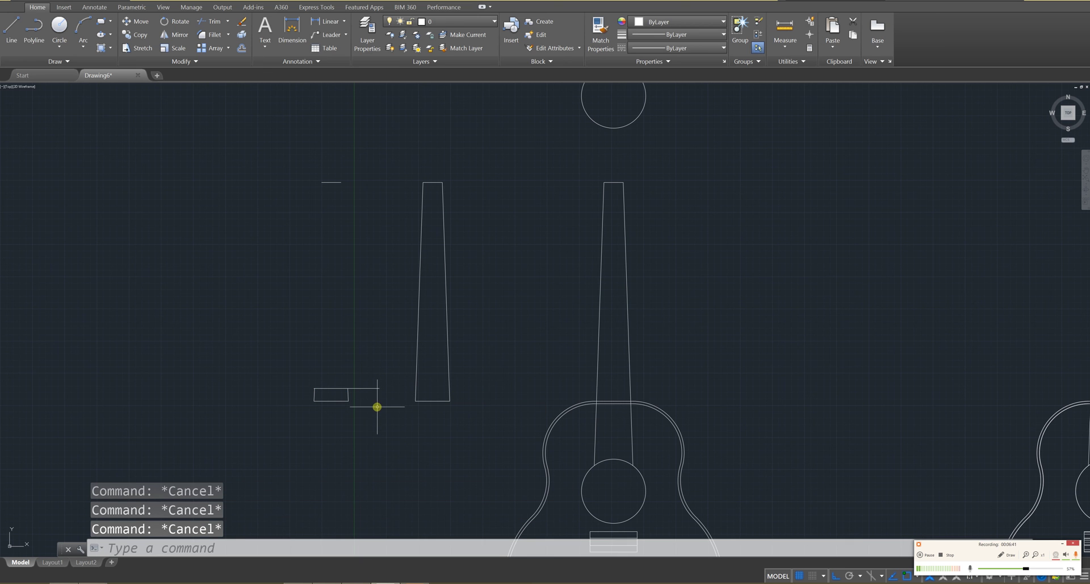
Trim the line stub that extends beyond the heel rectangle.
key(Return)
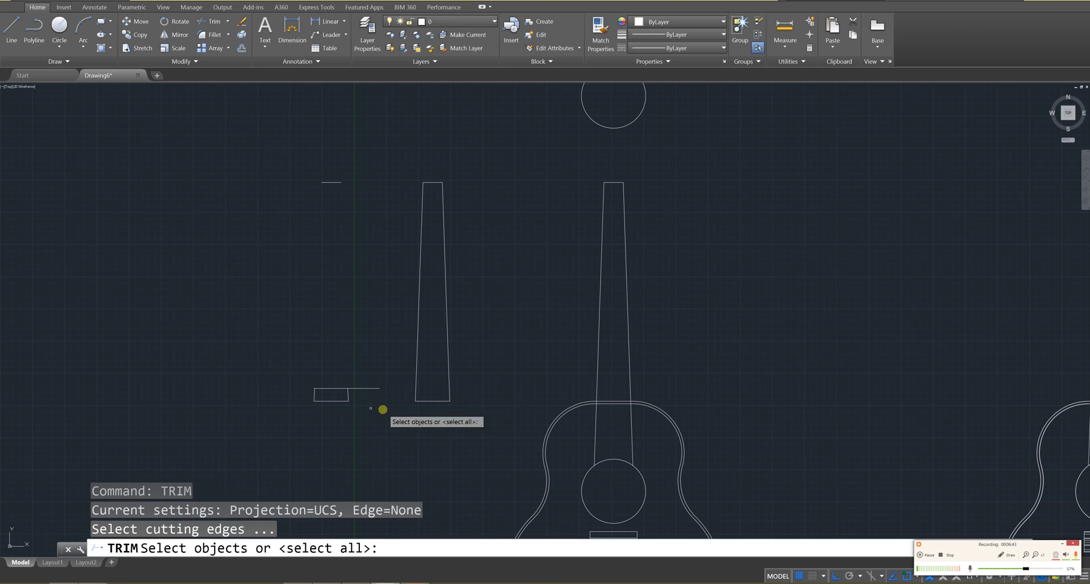
click(389, 354)
click(284, 432)
key(Return)
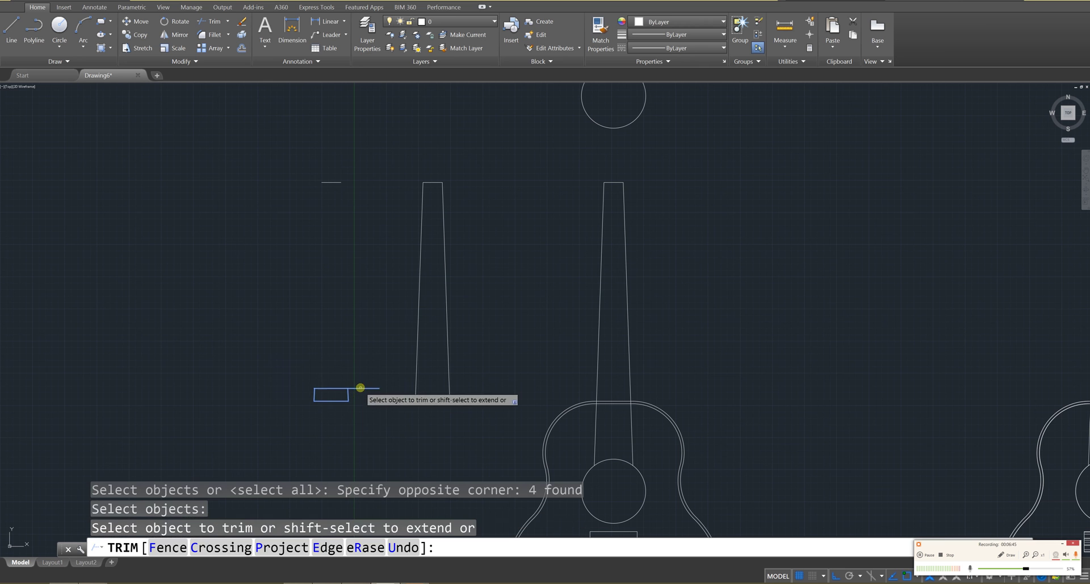
click(360, 388)
key(Return)
key(Escape)
Delete the stray short line above the heel.
key(Escape)
click(372, 250)
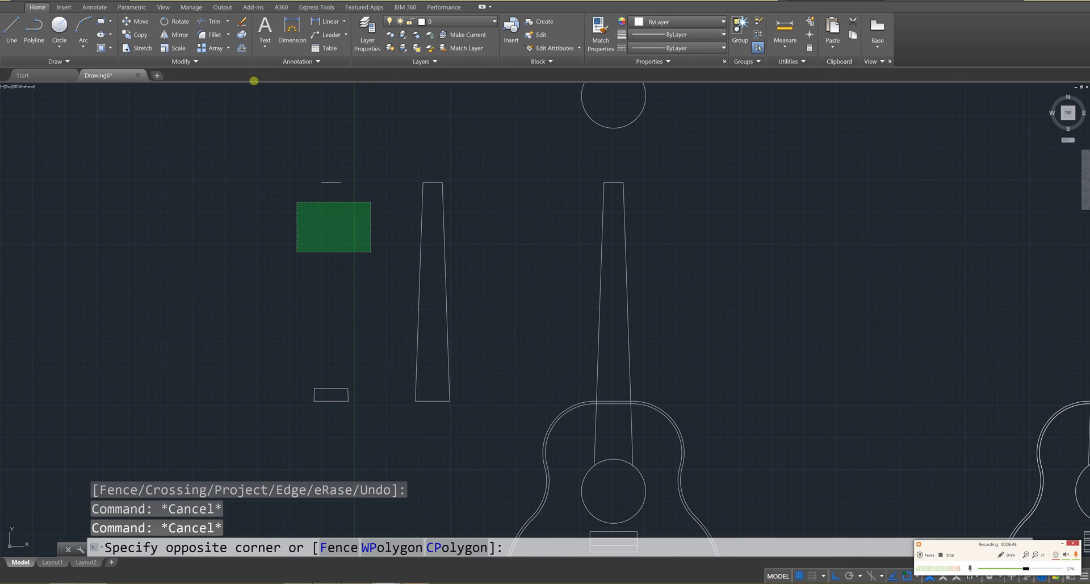
click(308, 122)
key(Delete)
key(Escape)
key(Escape)
With PEDIT, convert the heel rectangle's top edge to a polyline and join its other sides.
scroll(342, 457, up, 4)
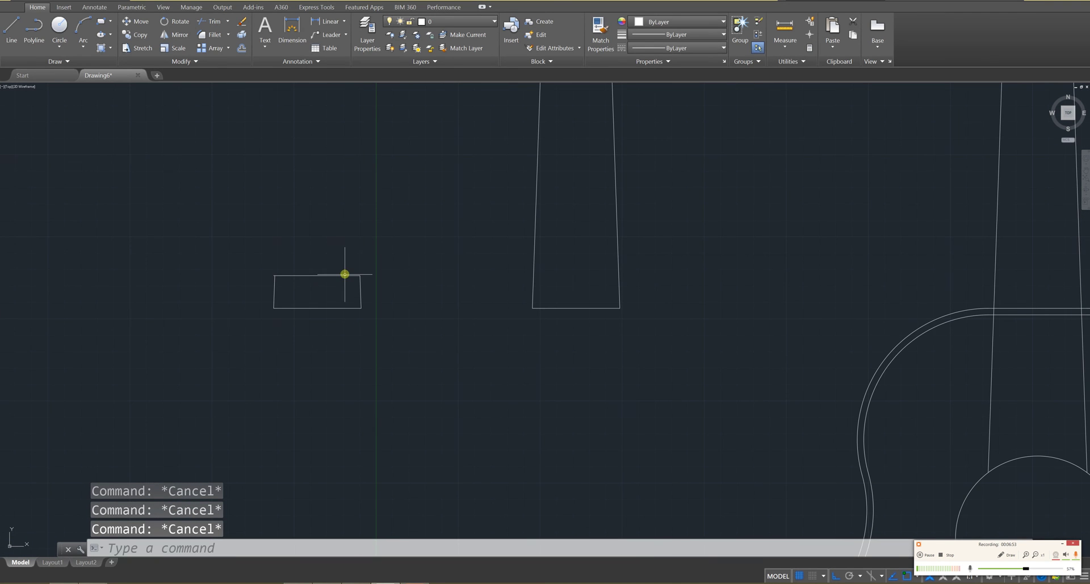
text(pedit)
key(Return)
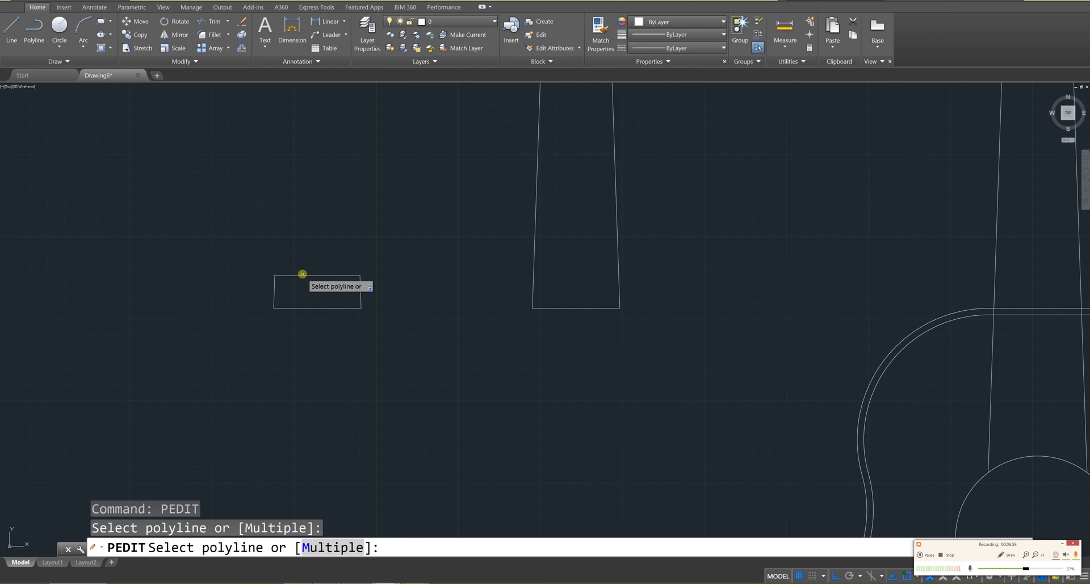
click(300, 277)
key(Return)
key(Down)
key(Return)
click(384, 288)
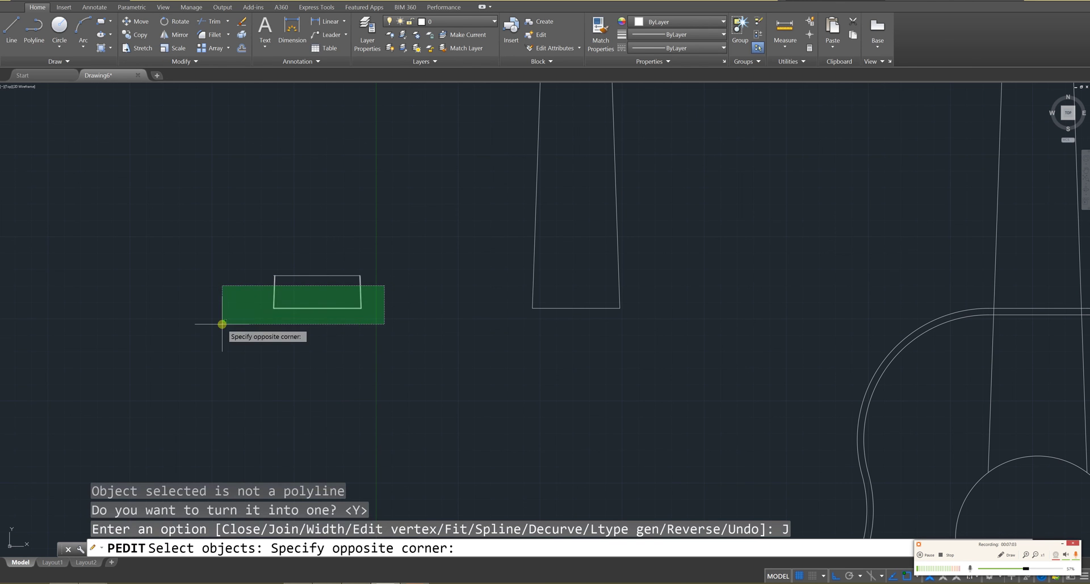
click(247, 313)
key(Return)
key(Escape)
key(Escape)
key(Escape)
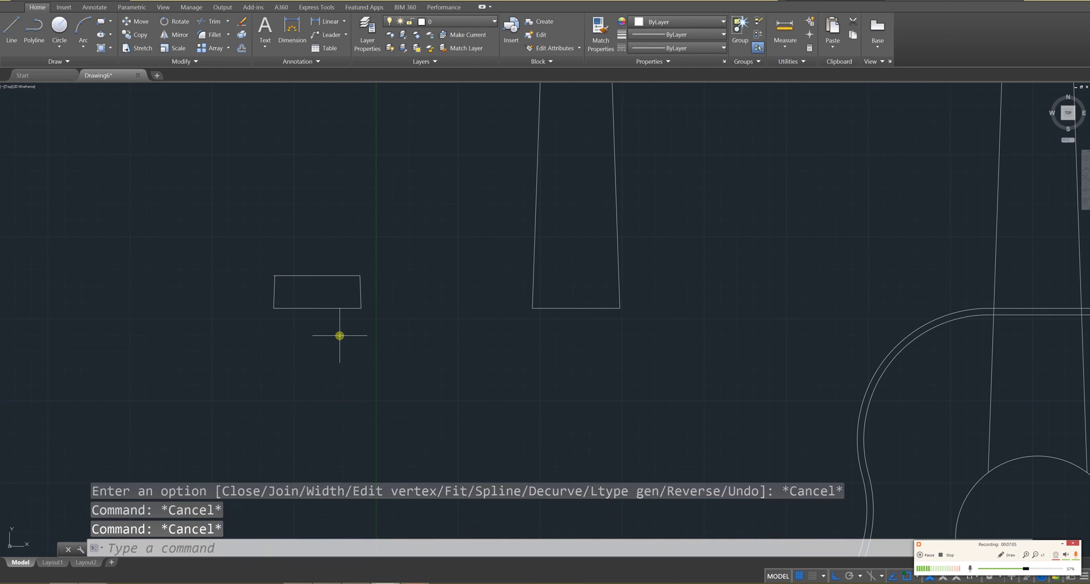
key(Escape)
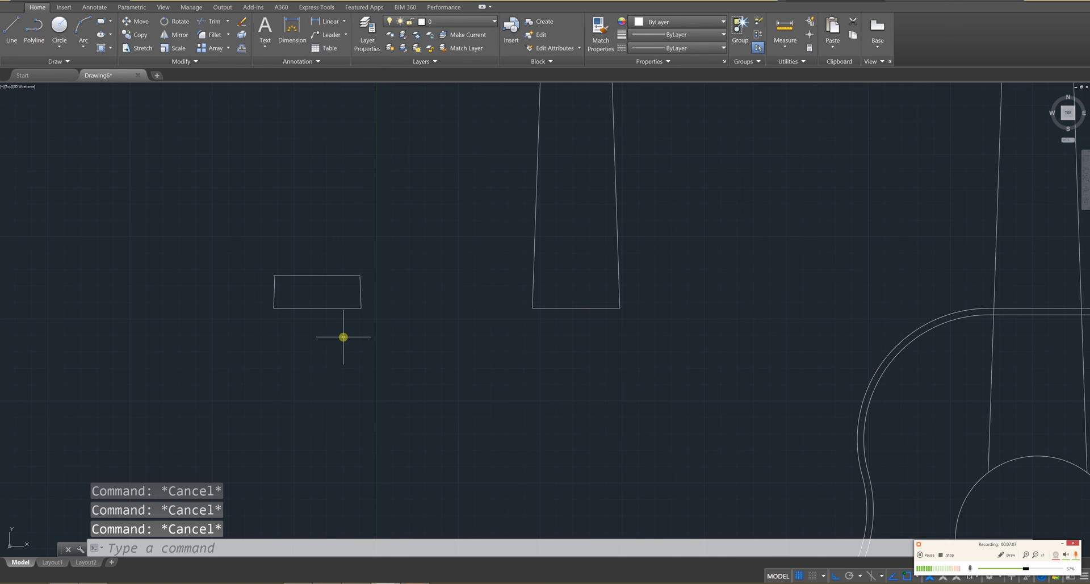
Trim away the lower half of the circle at the neck's foot, leaving a concave arc.
scroll(343, 337, down, 4)
middle_drag(458, 297, 424, 385)
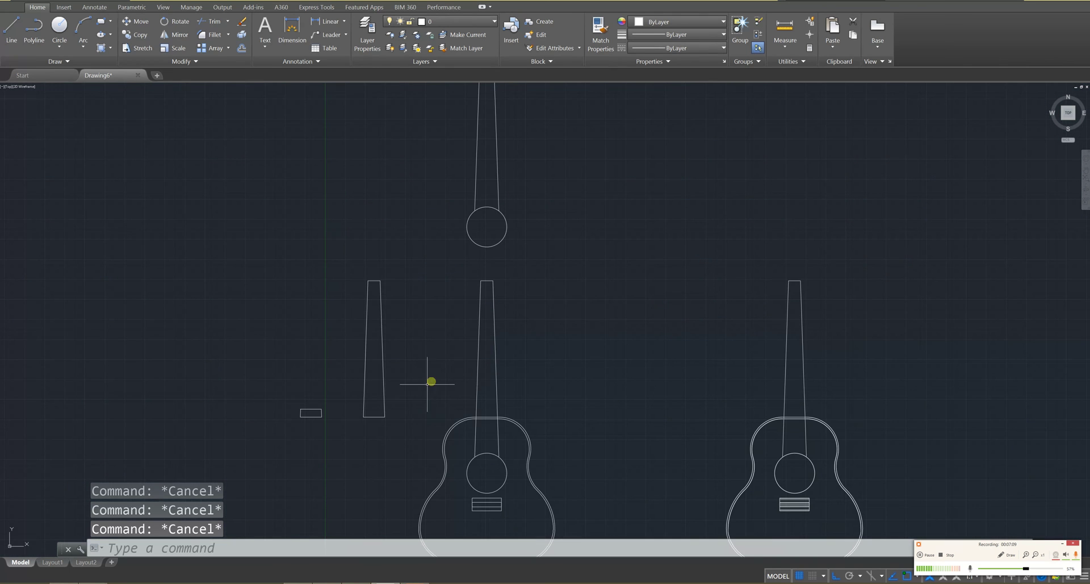
middle_drag(506, 370, 431, 379)
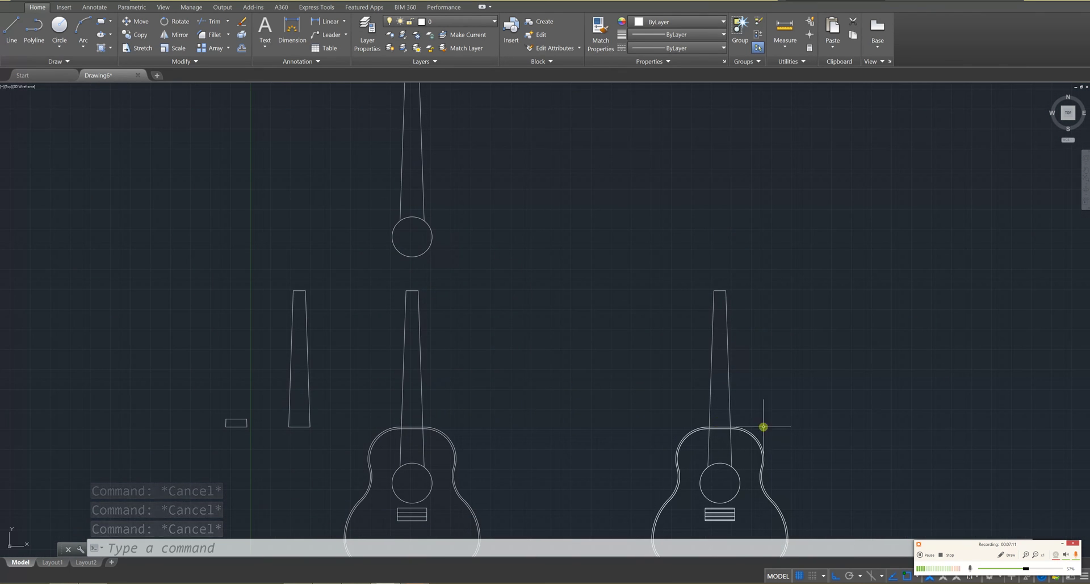
mouse_move(492, 248)
middle_down()
mouse_move(479, 248)
mouse_move(469, 383)
middle_up()
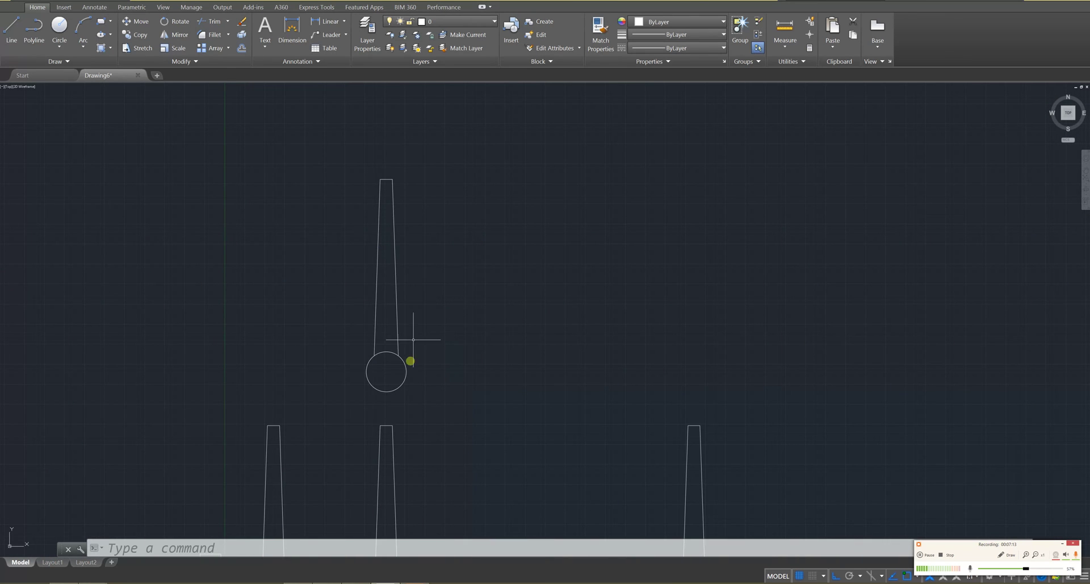
scroll(383, 445, up, 2)
scroll(401, 419, down, 2)
key(Escape)
key(Escape)
middle_drag(402, 418, 379, 433)
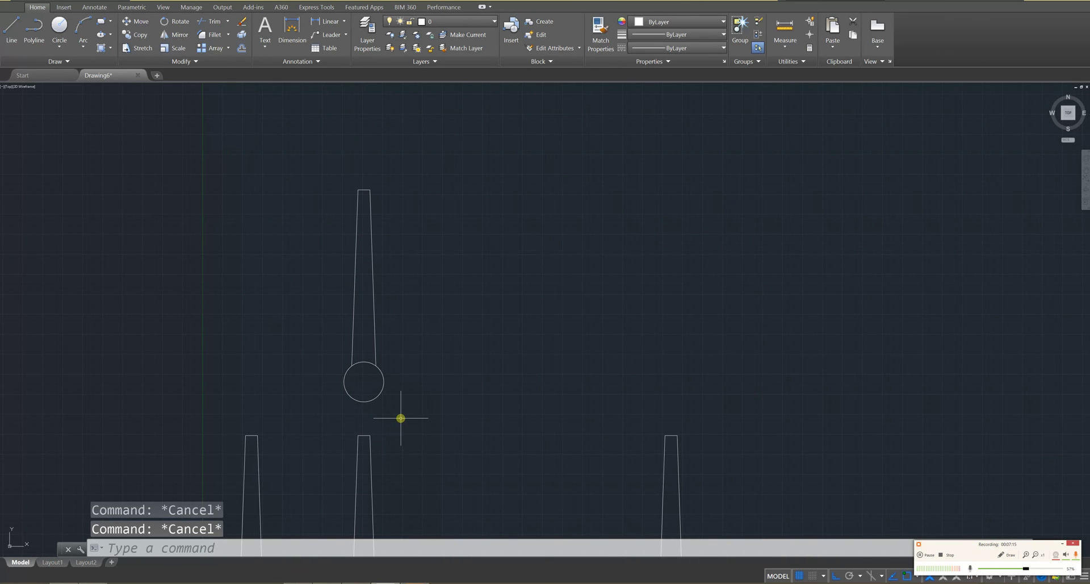
text(tr)
key(Return)
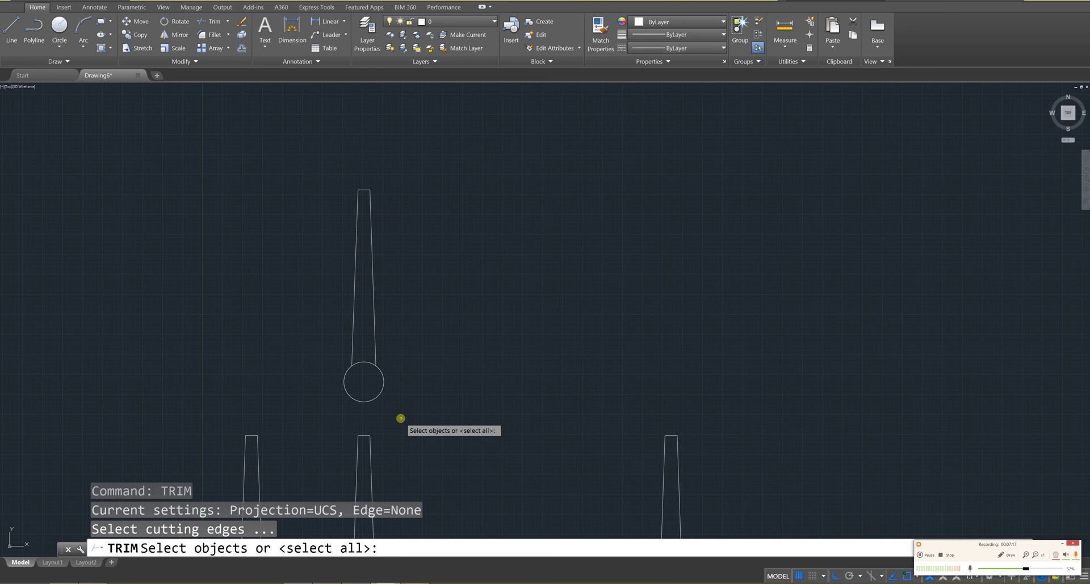
click(284, 157)
click(433, 418)
key(Return)
click(401, 409)
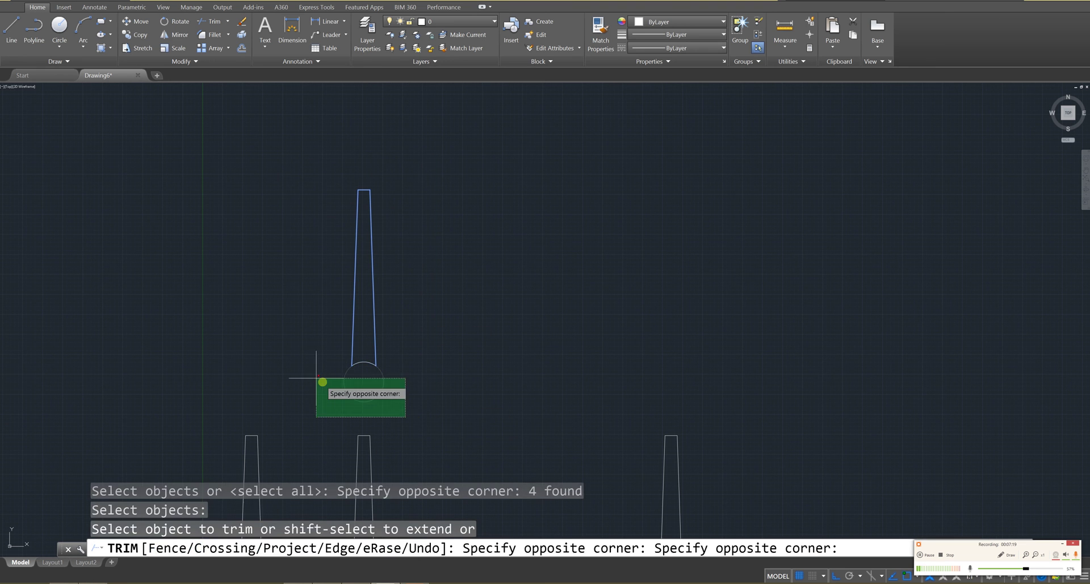
click(312, 376)
key(Escape)
key(Escape)
key(Escape)
key(Escape)
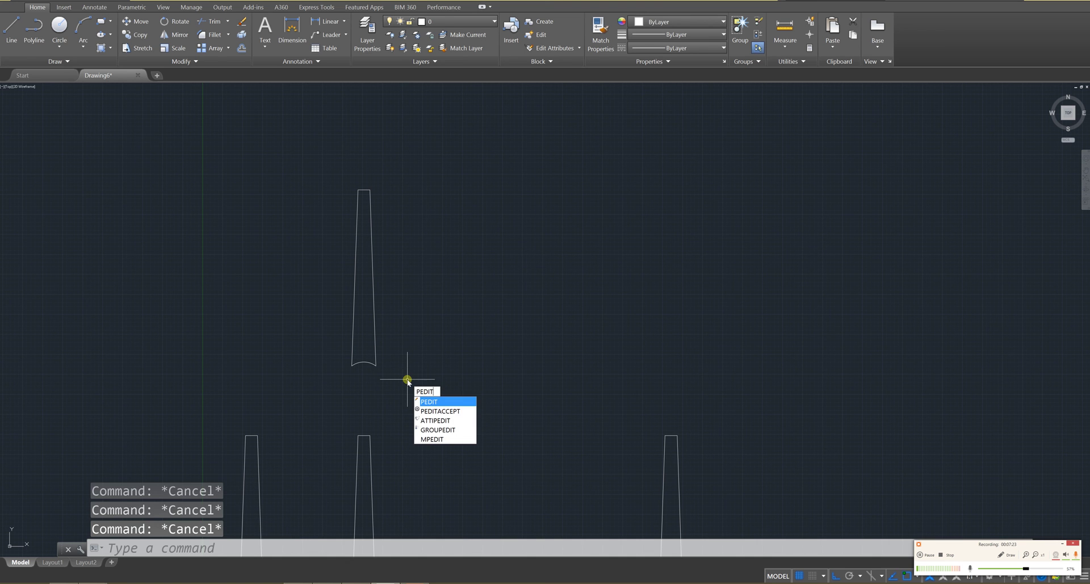
Join the tall neck outline and its arc into a single polyline.
key(Return)
click(374, 343)
key(Return)
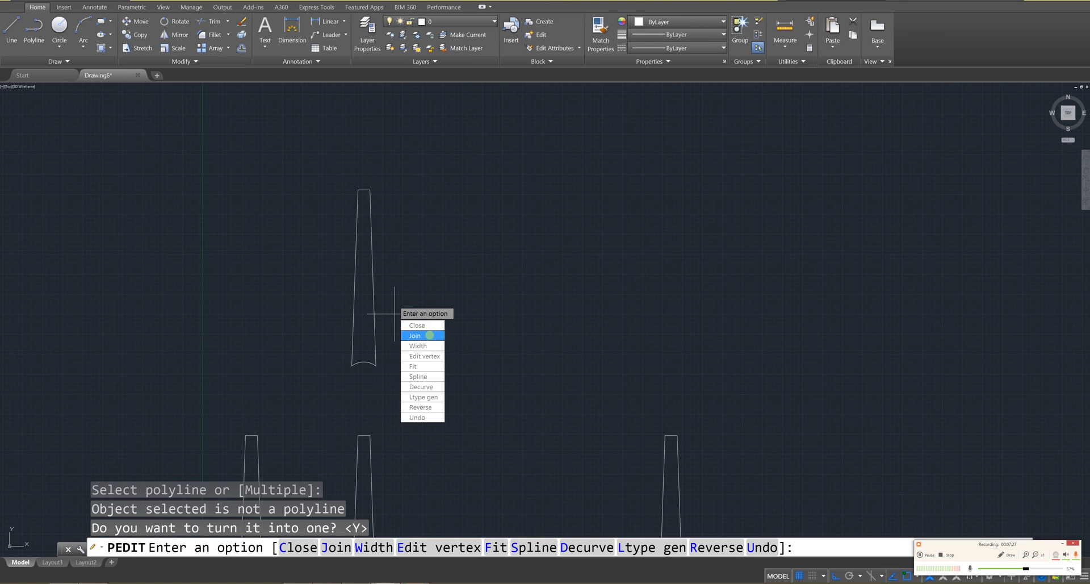
click(443, 336)
click(363, 176)
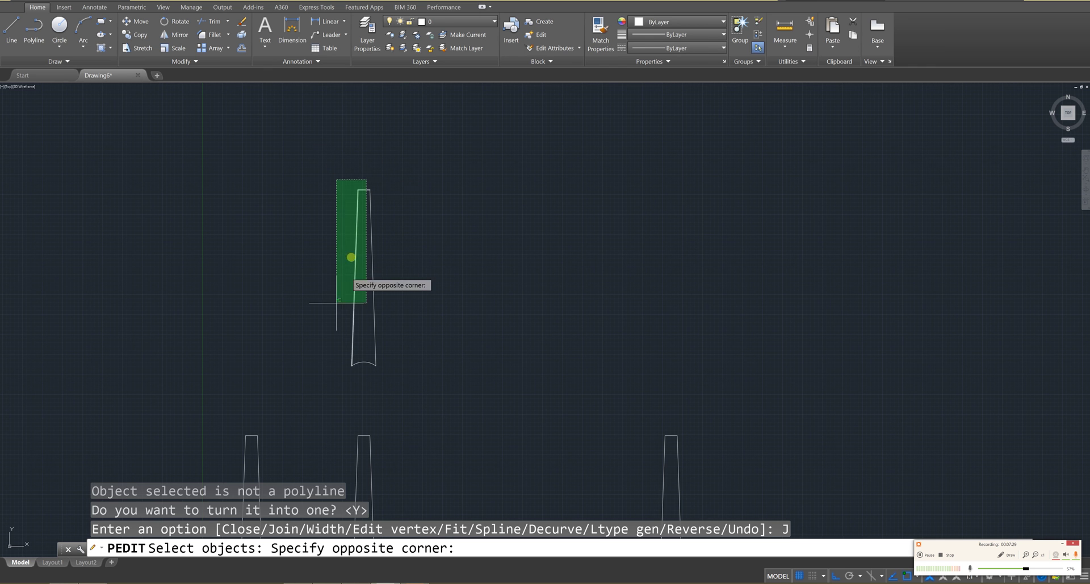
click(323, 390)
key(Return)
key(Escape)
key(Escape)
key(Escape)
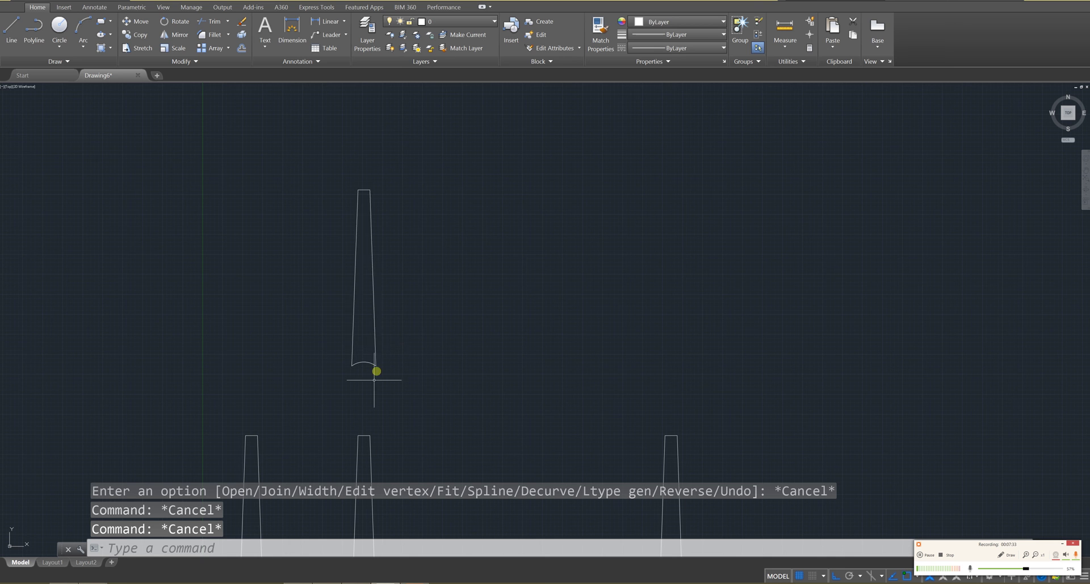
Orbit and zoom into a tilted 3D view of the guitar body, bridge and flat neck outlines.
scroll(374, 379, down, 4)
scroll(462, 365, up, 2)
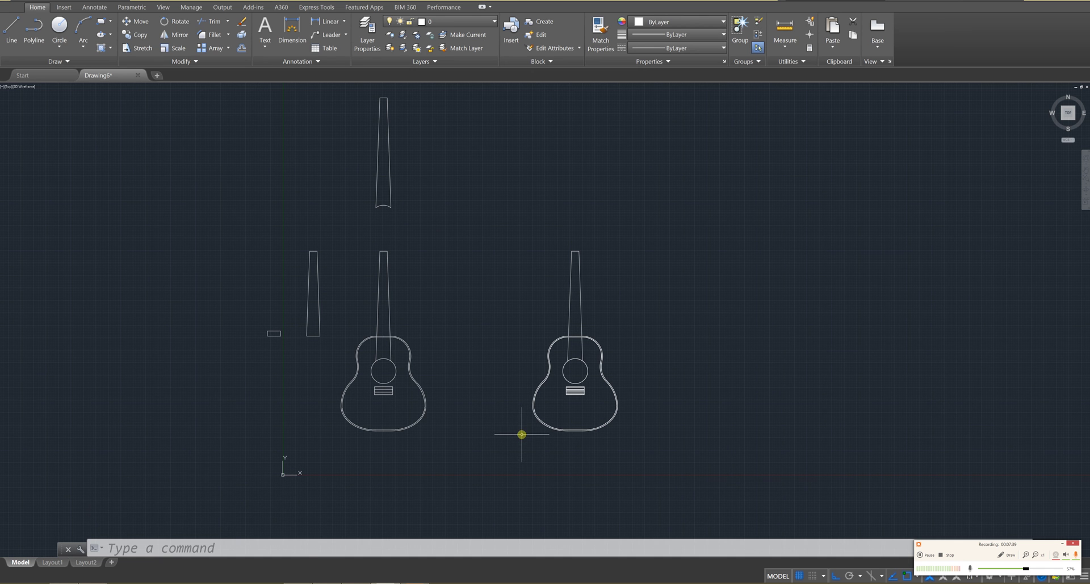
mouse_move(327, 371)
middle_down()
mouse_move(311, 426)
mouse_move(326, 382)
mouse_move(350, 360)
mouse_move(341, 316)
mouse_move(351, 334)
mouse_move(394, 331)
mouse_move(442, 420)
mouse_move(521, 453)
middle_up()
scroll(394, 332, down, 1)
scroll(394, 340, up, 3)
scroll(442, 420, up, 2)
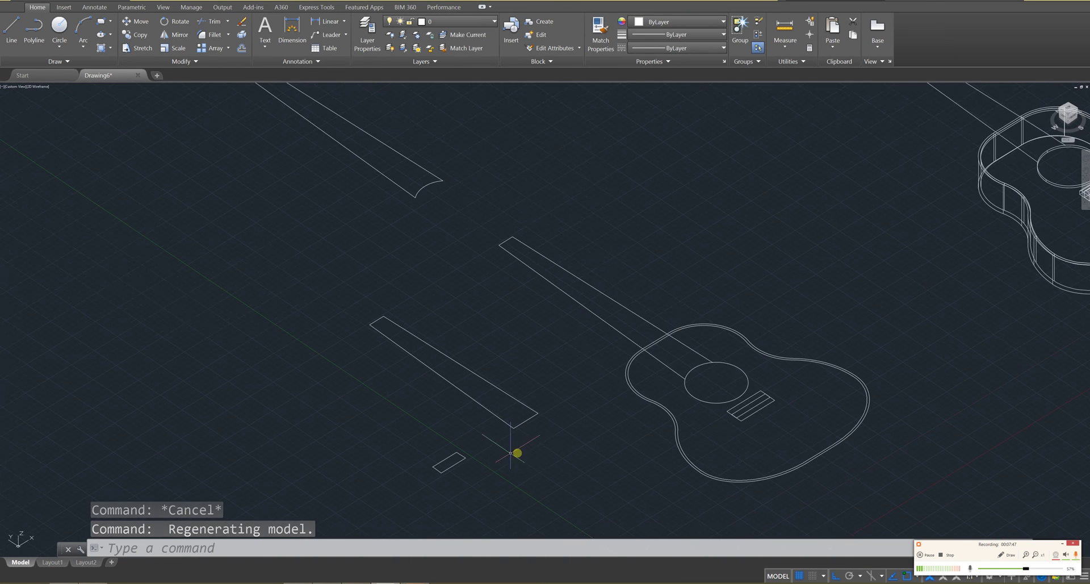
scroll(514, 452, up, 2)
Extrude the long neck rectangle 0.7 units into a solid bar.
key(Escape)
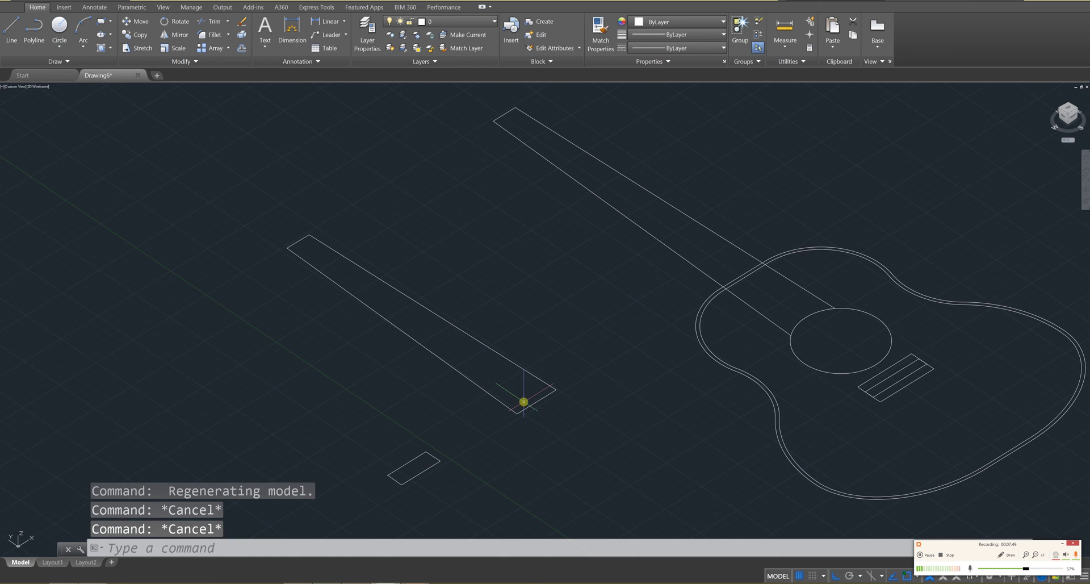
key(Return)
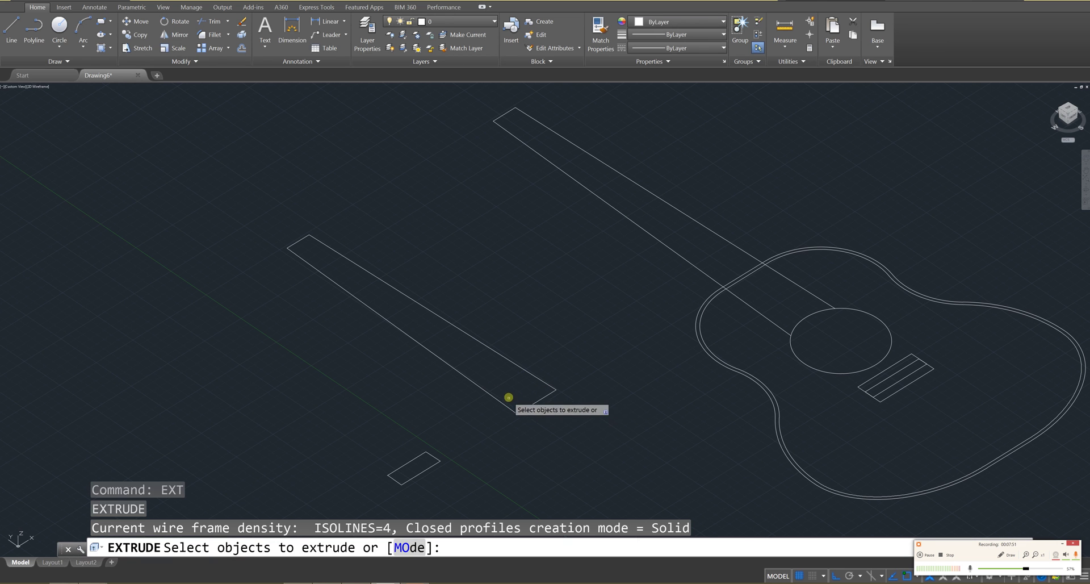
click(508, 397)
key(Return)
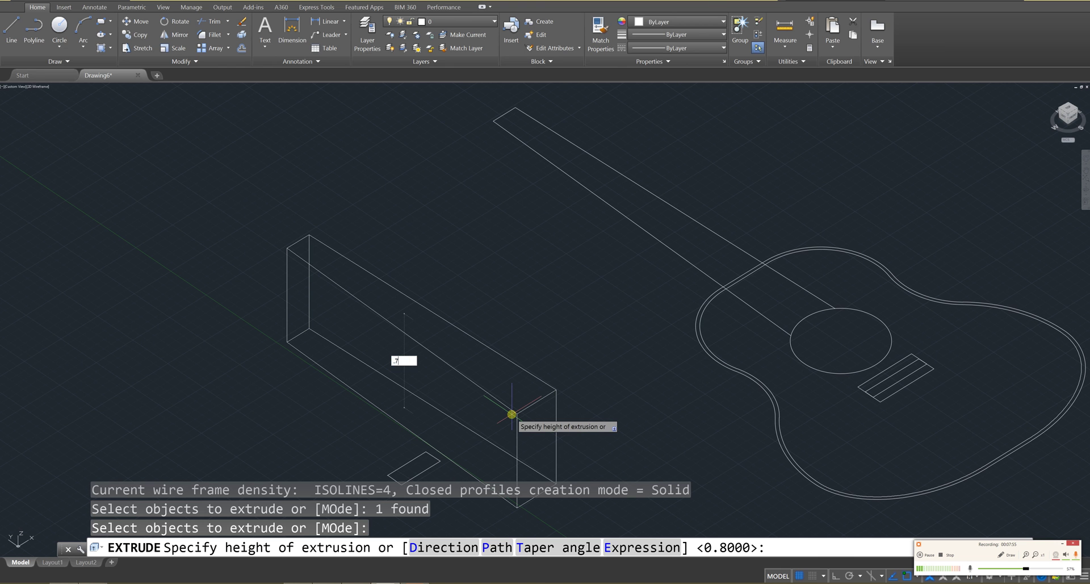
key(Return)
Repeatedly try extruding the small heel rectangle, which fails as self-intersecting.
middle_drag(538, 356, 630, 188)
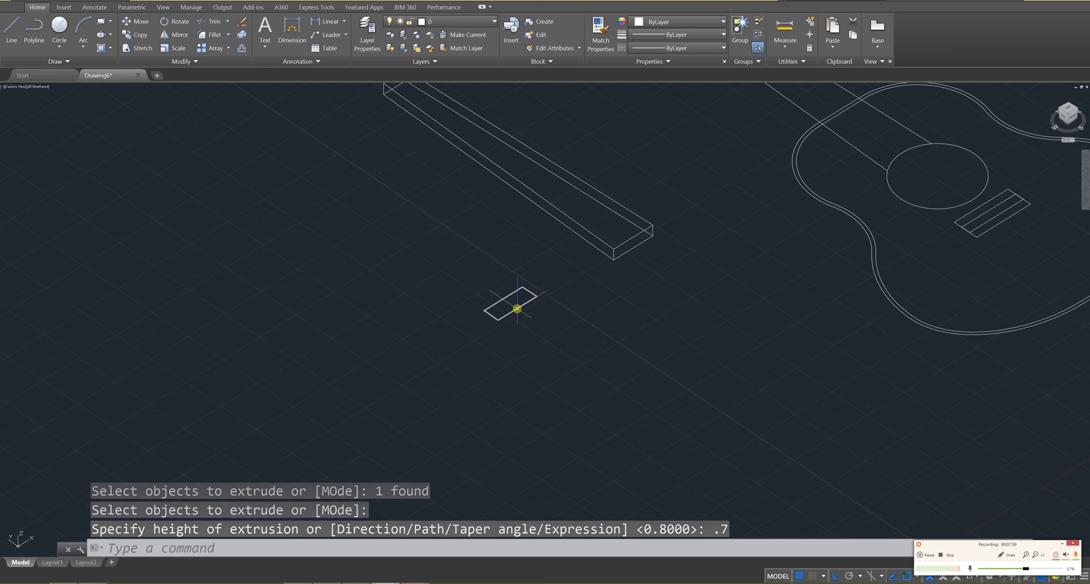
click(518, 309)
key(Return)
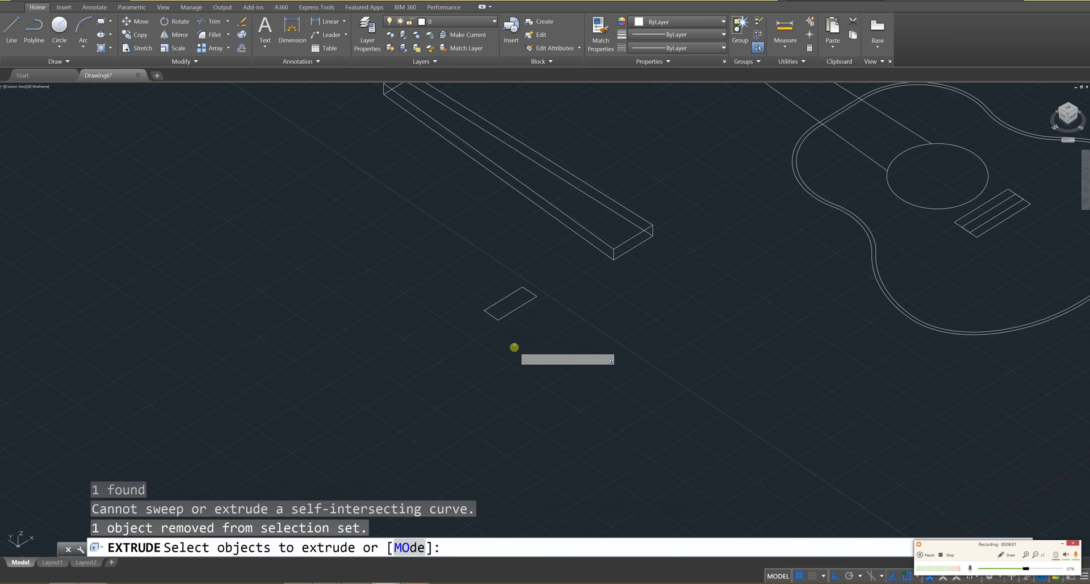
key(Escape)
key(Escape)
key(Escape)
text(ext)
key(Return)
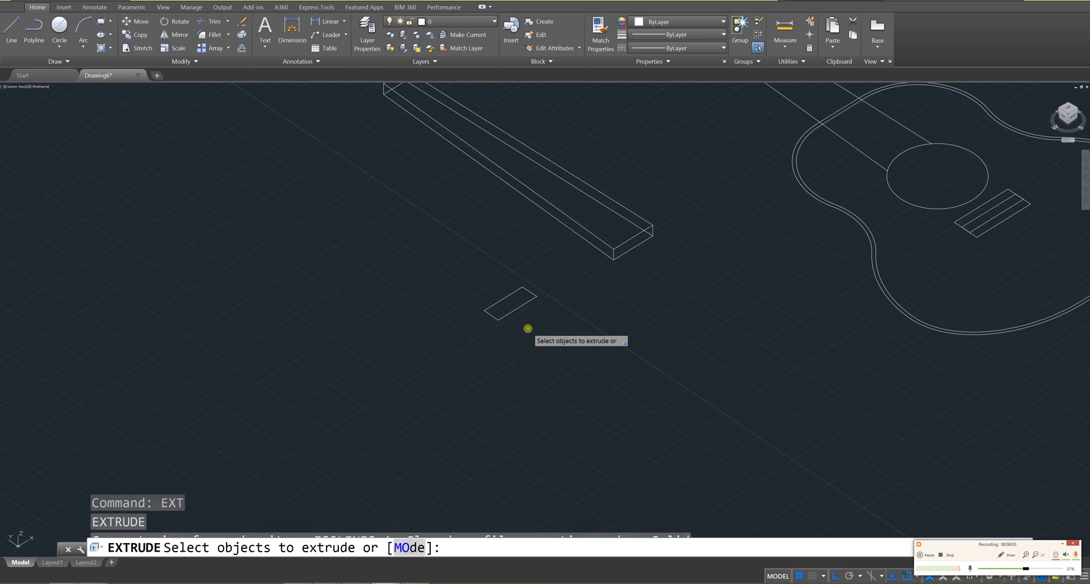
click(531, 328)
click(477, 284)
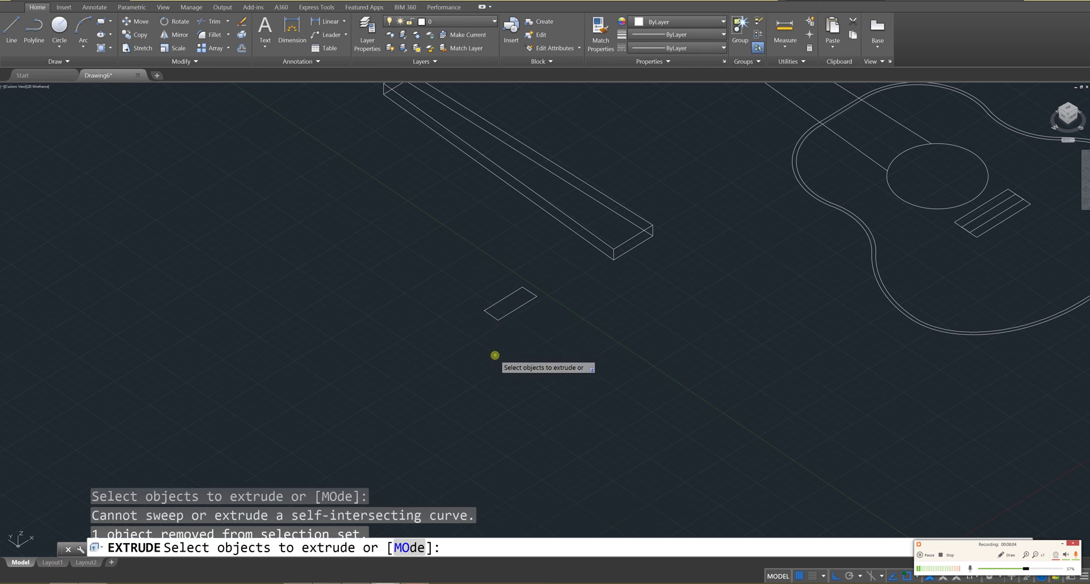
click(499, 320)
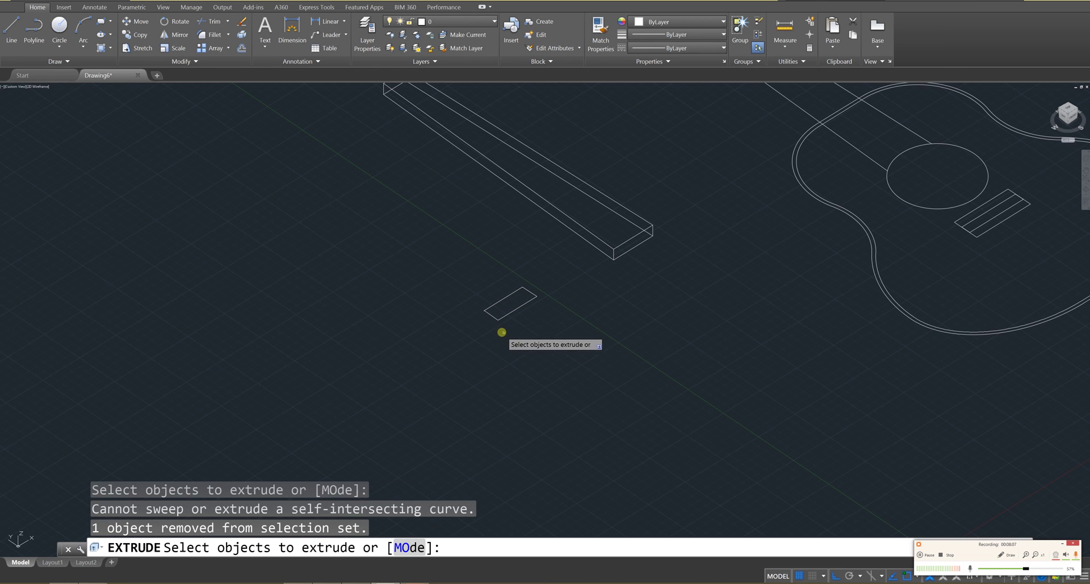
key(Escape)
key(Escape)
key(Escape)
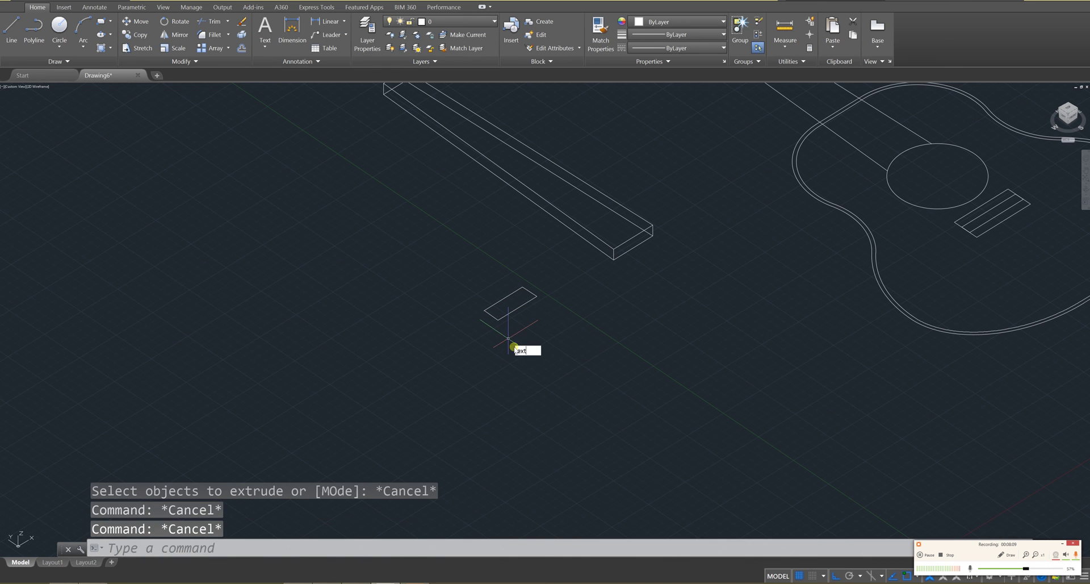
key(Return)
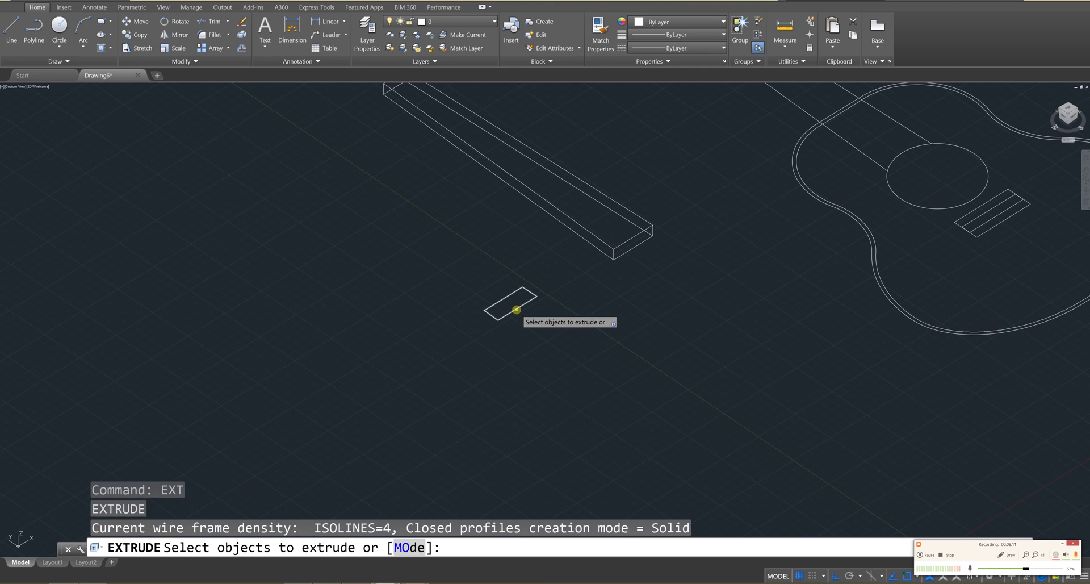
click(517, 311)
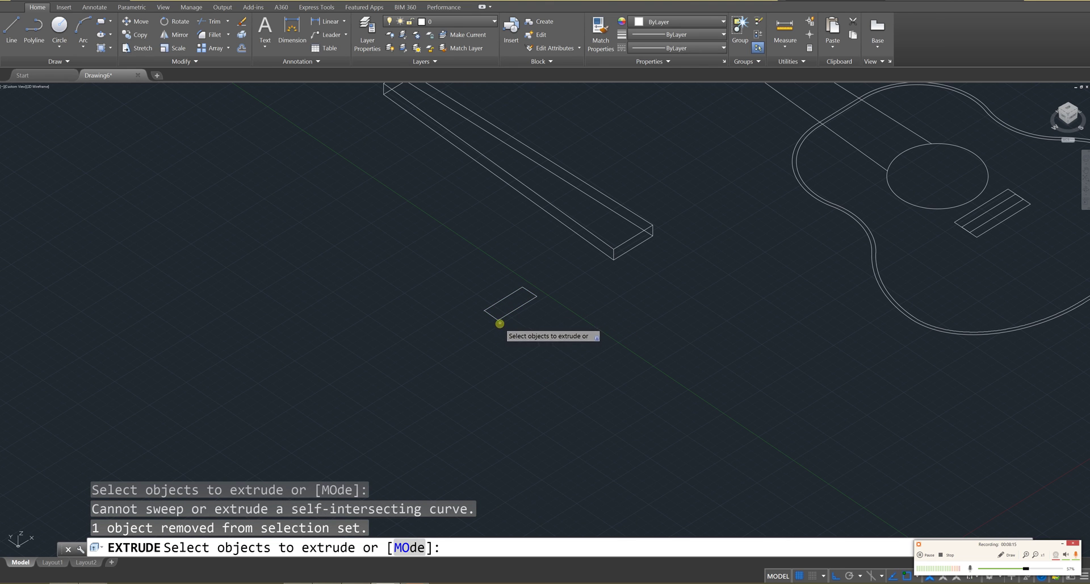
scroll(478, 312, up, 8)
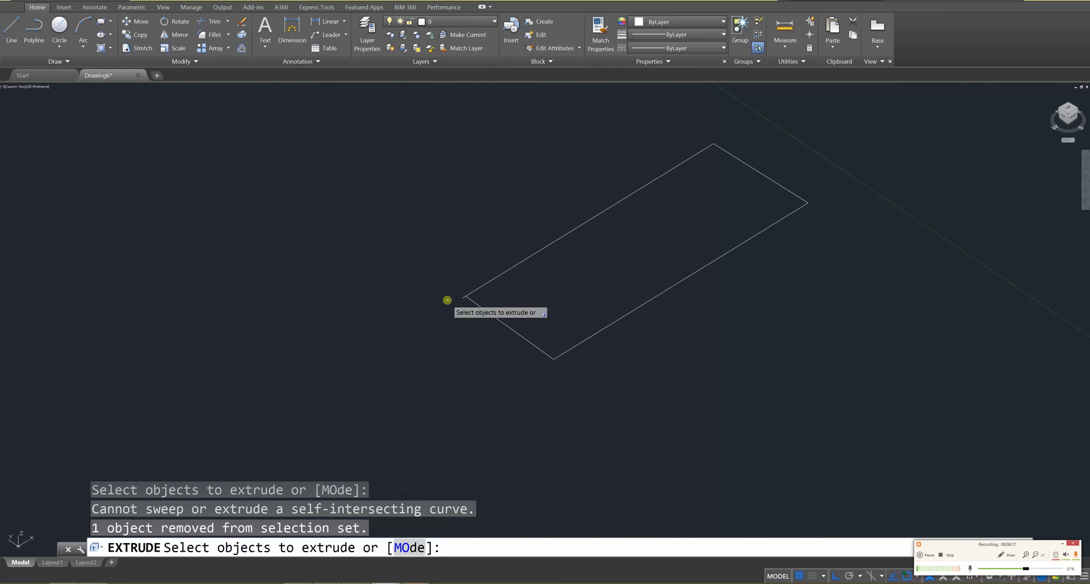
Cancel the extrusion and return to a top-down view framing the small rectangle.
key(Escape)
key(Escape)
shift+middle_drag(553, 312, 500, 372)
scroll(450, 240, up, 2)
scroll(867, 178, down, 2)
scroll(796, 246, down, 2)
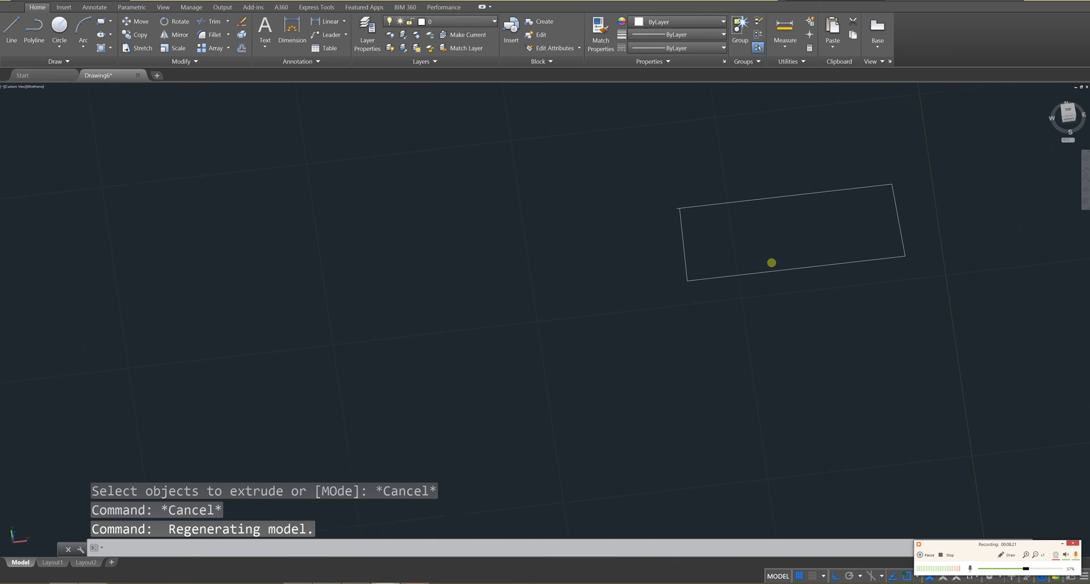
click(1070, 115)
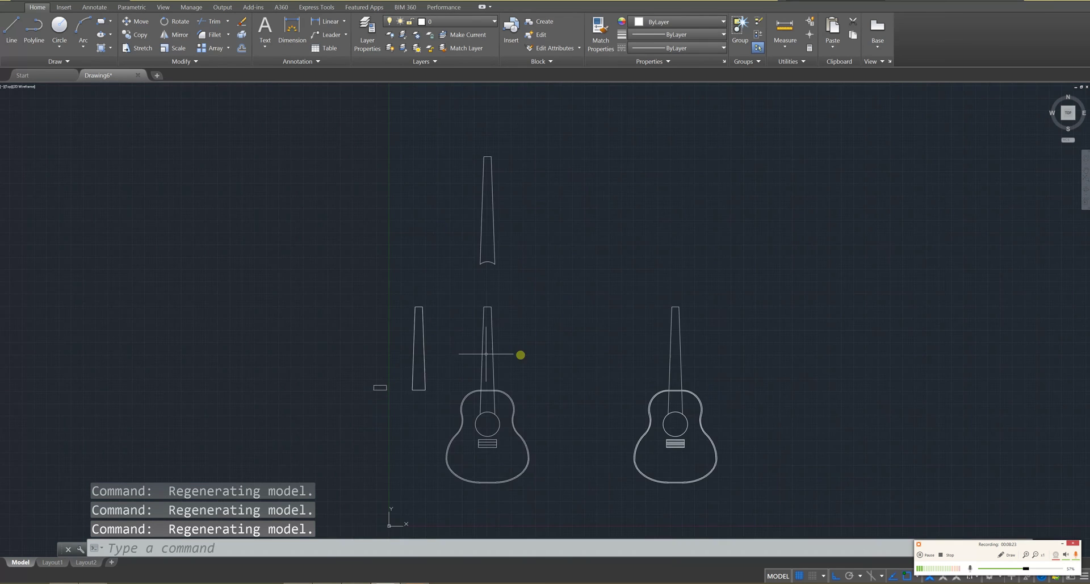
scroll(381, 381, up, 10)
scroll(367, 397, up, 4)
middle_drag(365, 392, 409, 319)
Pick the rectangle as trim cutting edges, cancel without trimming, and orbit into 3D.
key(Escape)
key(Escape)
key(Escape)
text(trim)
key(Return)
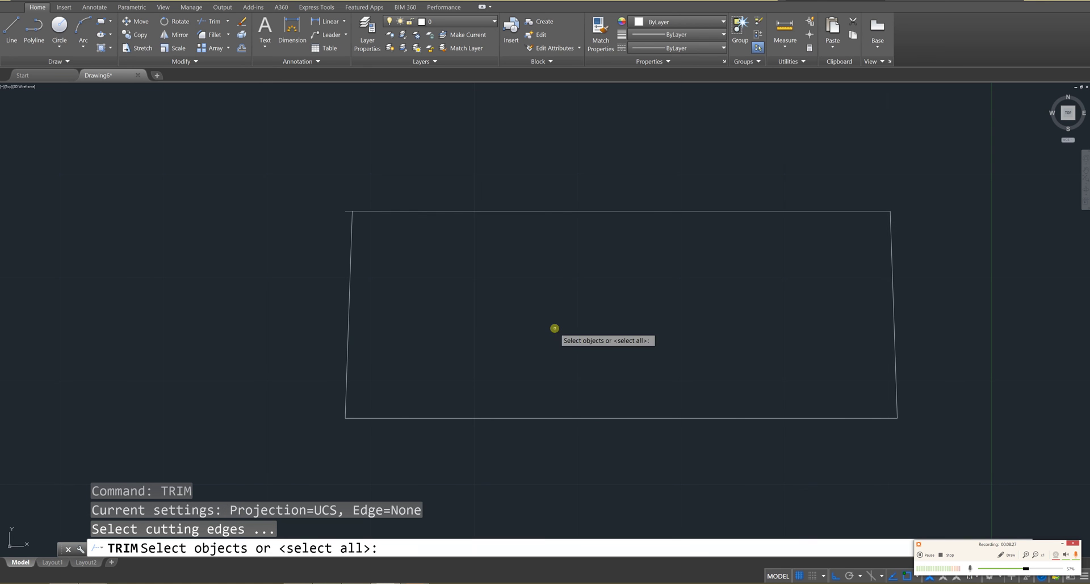
click(926, 137)
click(275, 423)
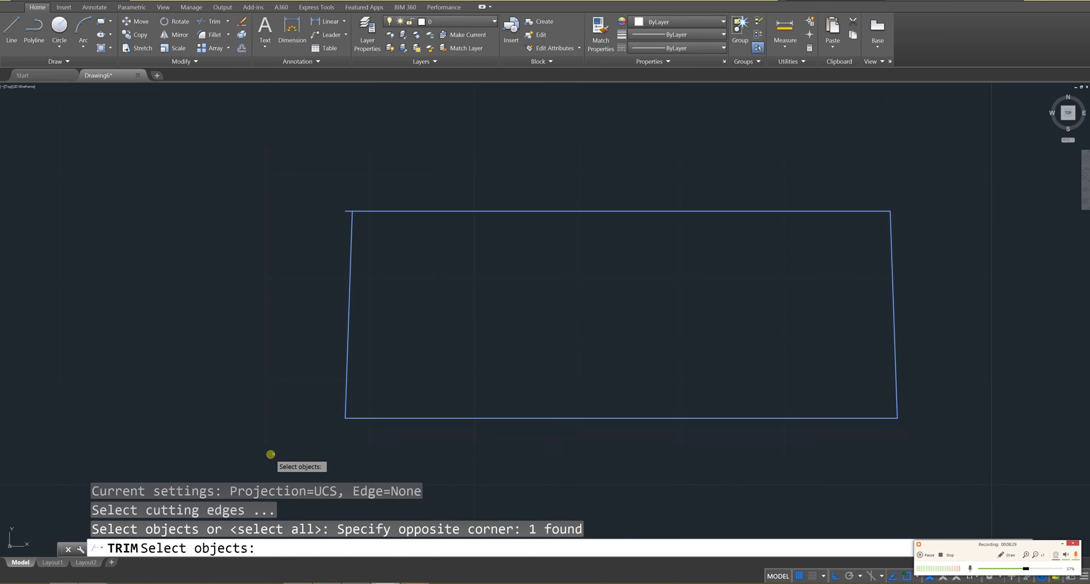
key(Return)
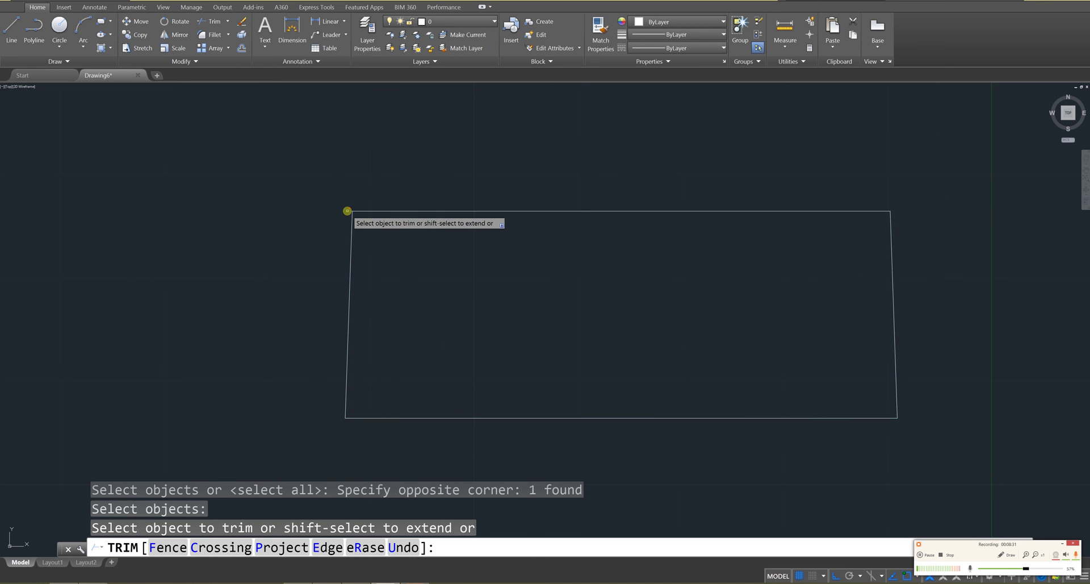
key(Return)
key(Escape)
key(Escape)
key(Escape)
scroll(333, 292, down, 3)
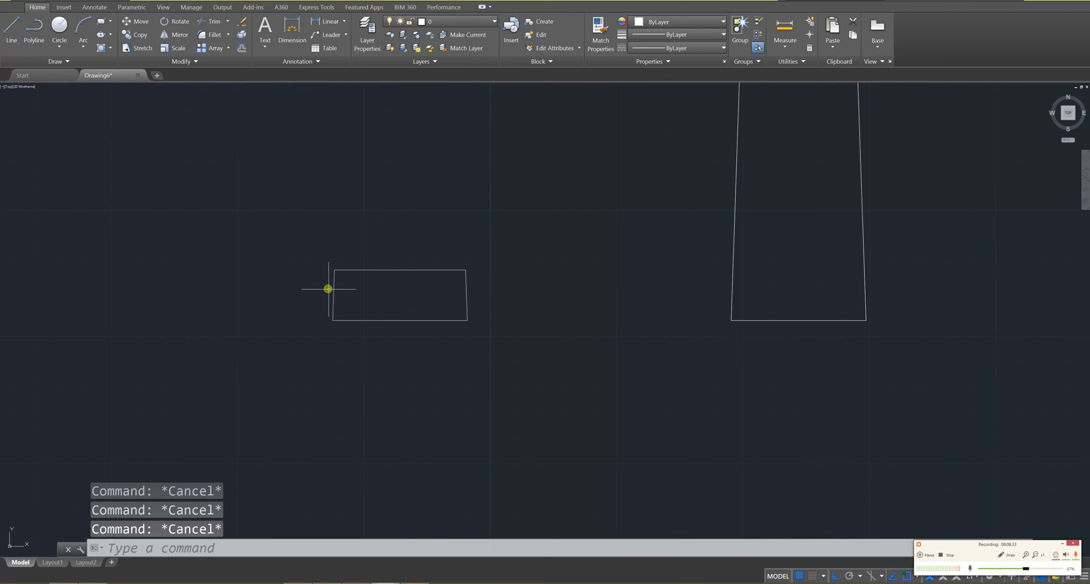
mouse_move(395, 361)
shift+middle_down()
mouse_move(469, 285)
mouse_move(628, 168)
mouse_move(605, 195)
mouse_move(609, 243)
shift+middle_up()
Extrude the small heel rectangle 3 units tall into a solid block.
key(Escape)
key(Escape)
text(ext)
key(Return)
click(607, 242)
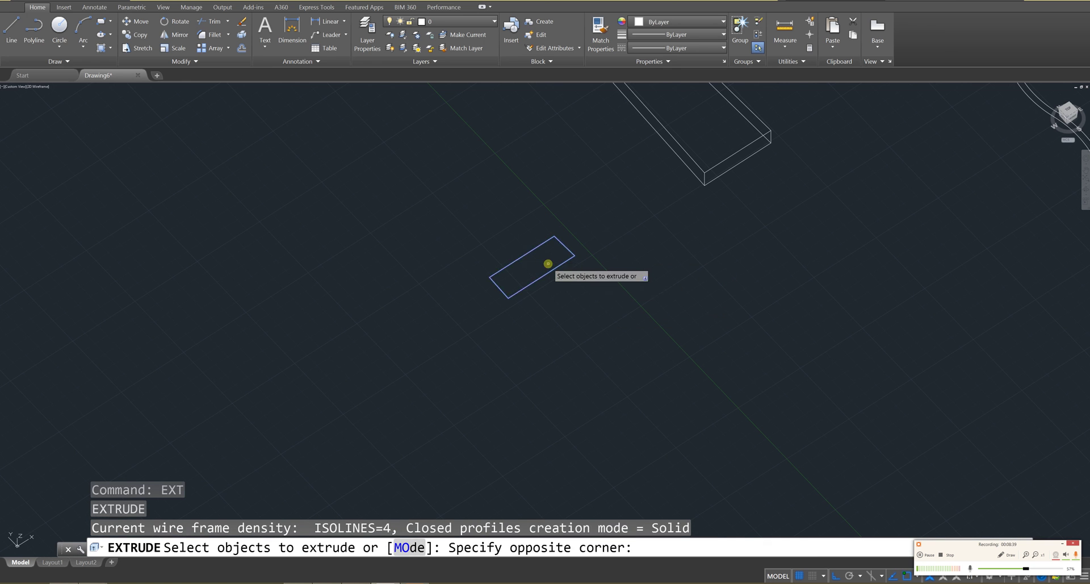
click(571, 280)
key(Return)
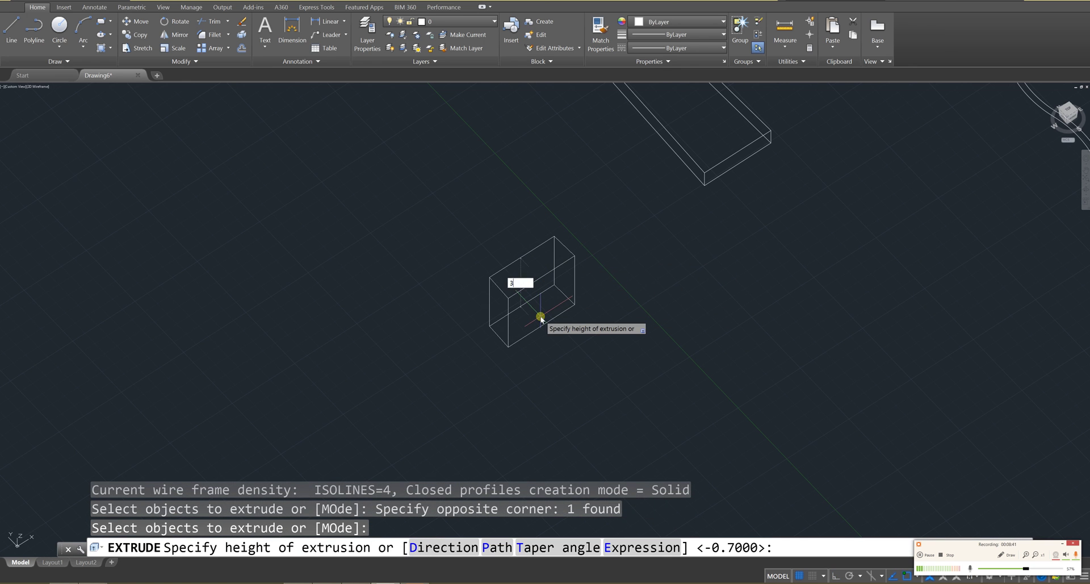
text(3)
key(Return)
key(Escape)
key(Escape)
scroll(545, 309, down, 5)
middle_drag(552, 305, 600, 341)
scroll(592, 320, down, 3)
scroll(614, 321, up, 8)
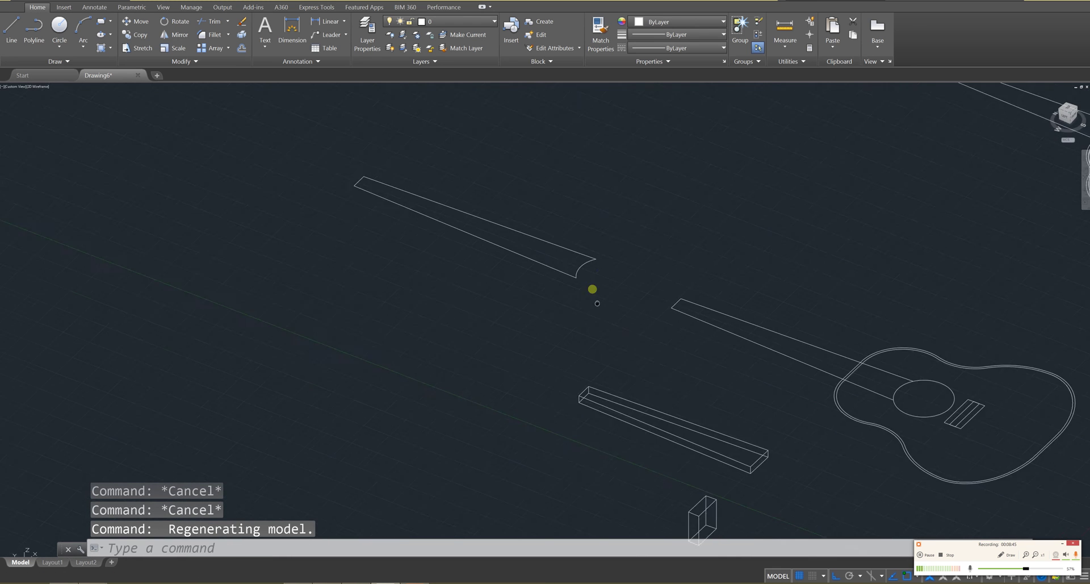
Extrude the arc-ended neck outline 0.3 units thick, then check it from the top view.
middle_drag(592, 289, 640, 363)
click(652, 370)
click(337, 193)
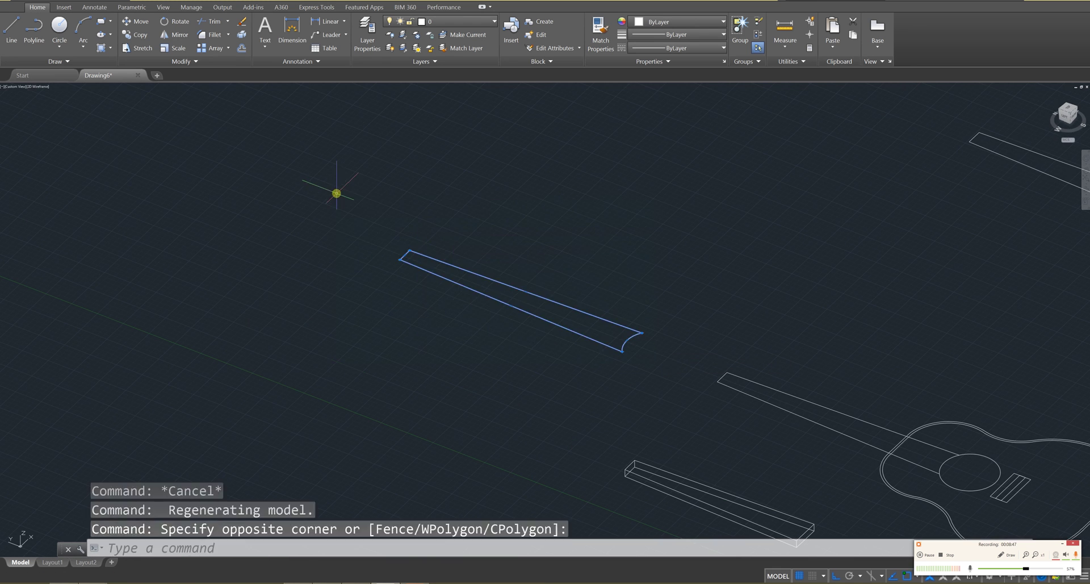
key(Return)
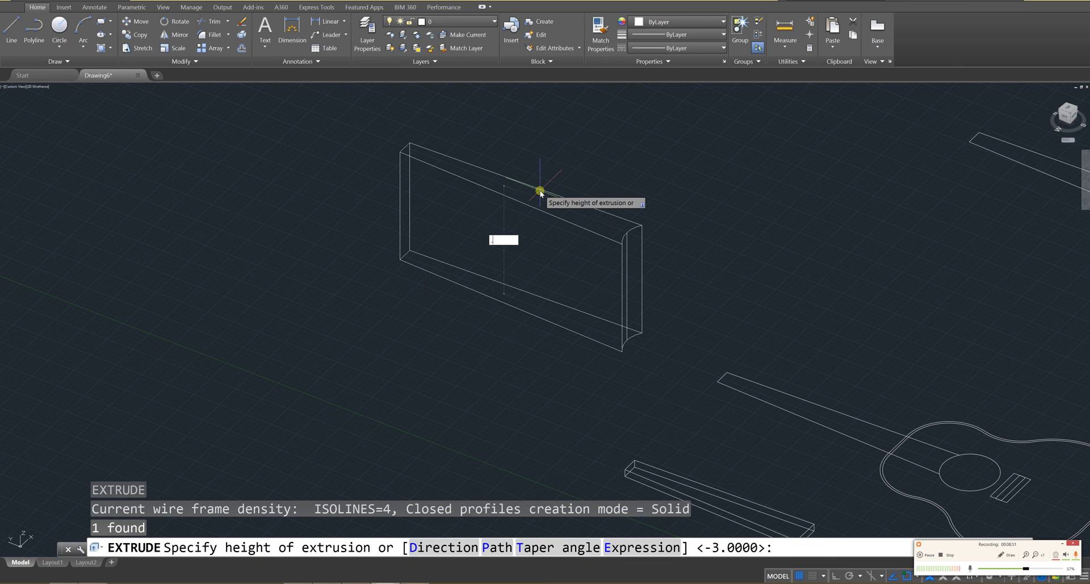
text(.3)
key(Return)
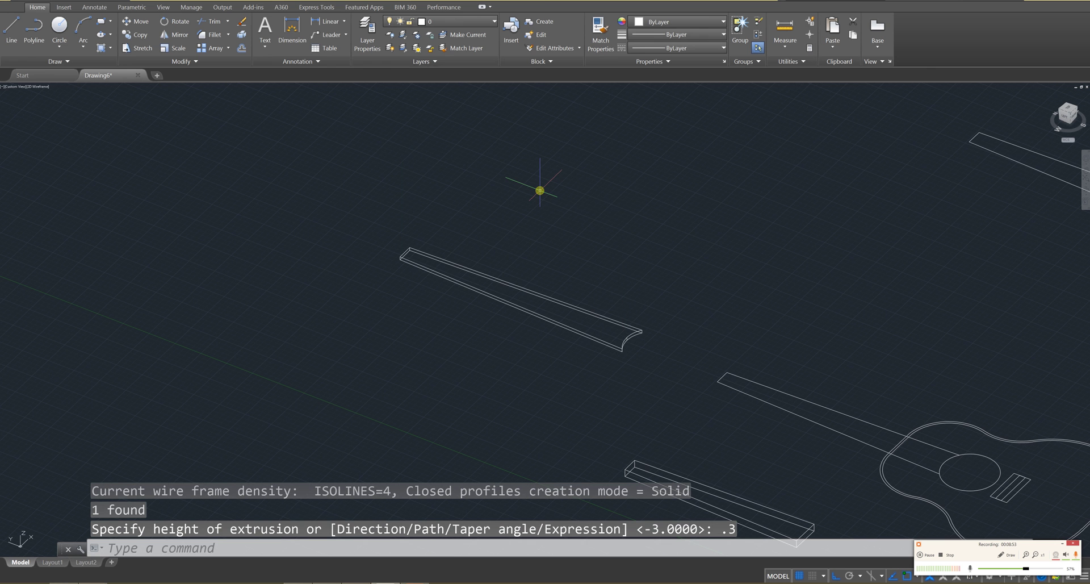
scroll(588, 227, down, 4)
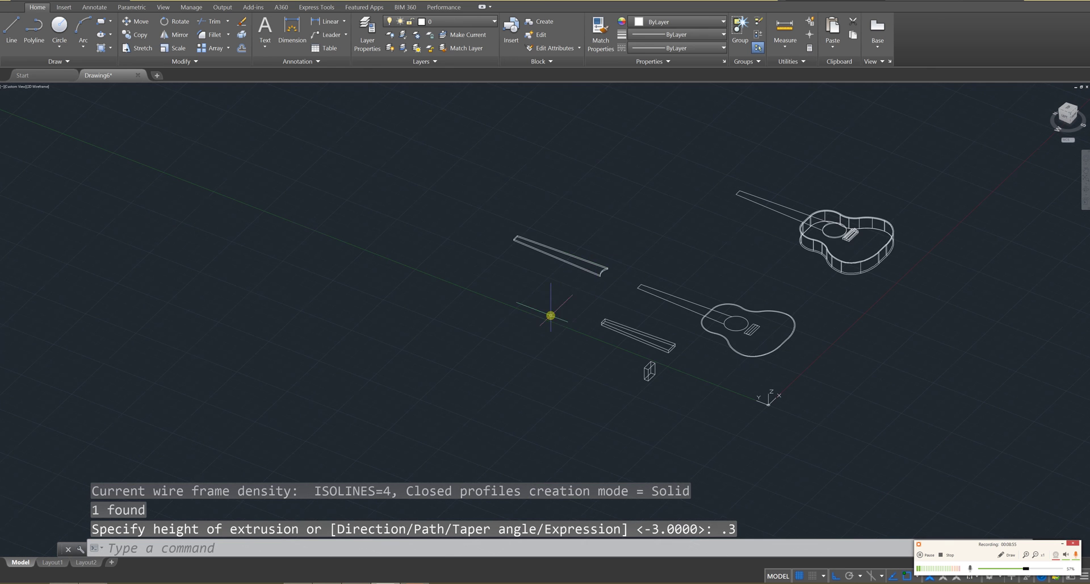
shift+middle_drag(551, 315, 668, 361)
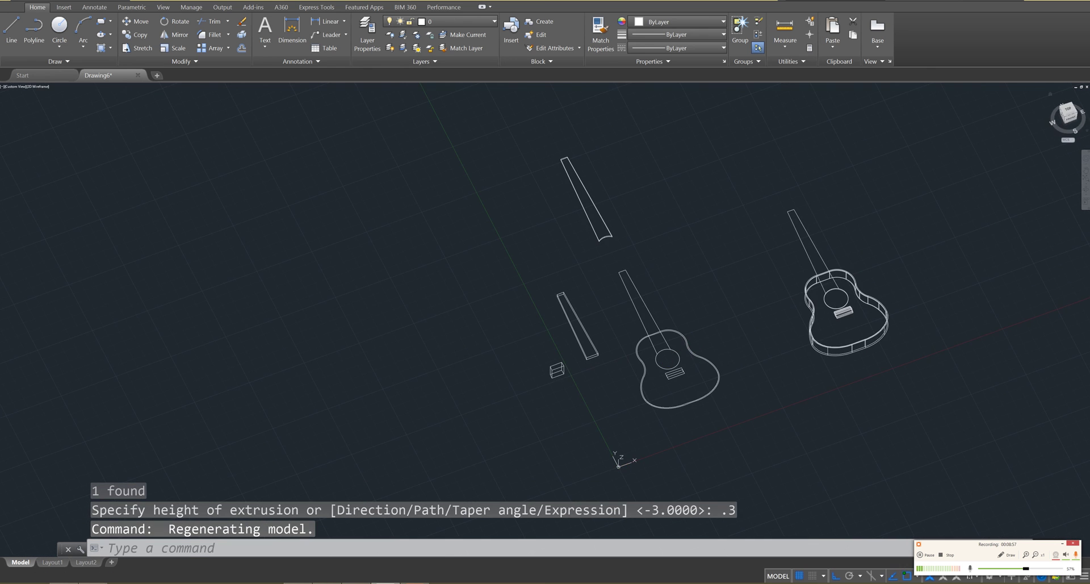
click(1068, 114)
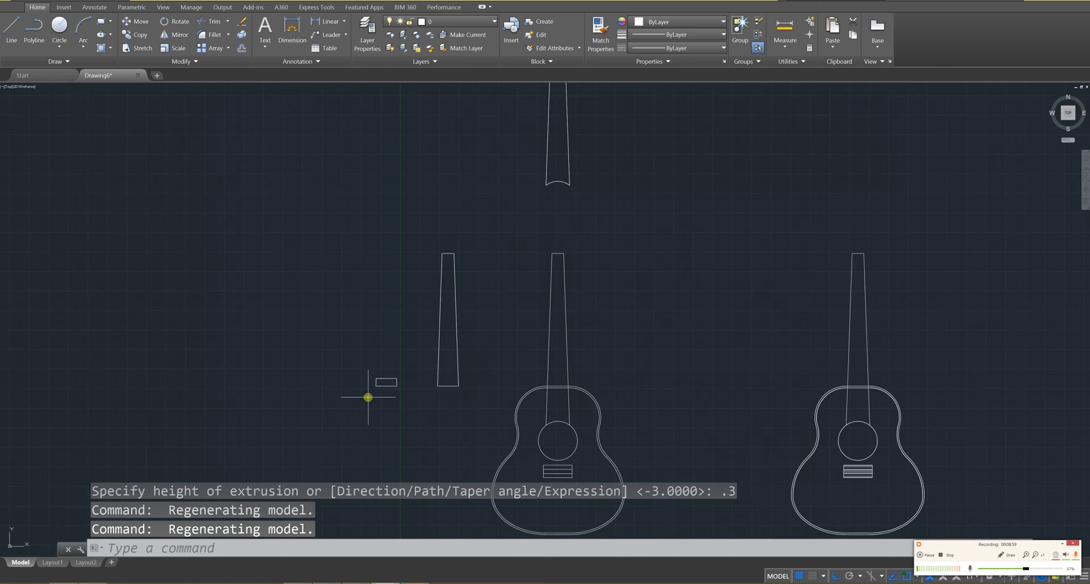
scroll(414, 390, up, 6)
mouse_move(487, 376)
middle_down()
mouse_move(448, 360)
mouse_move(416, 273)
middle_up()
scroll(458, 370, down, 6)
scroll(508, 345, up, 4)
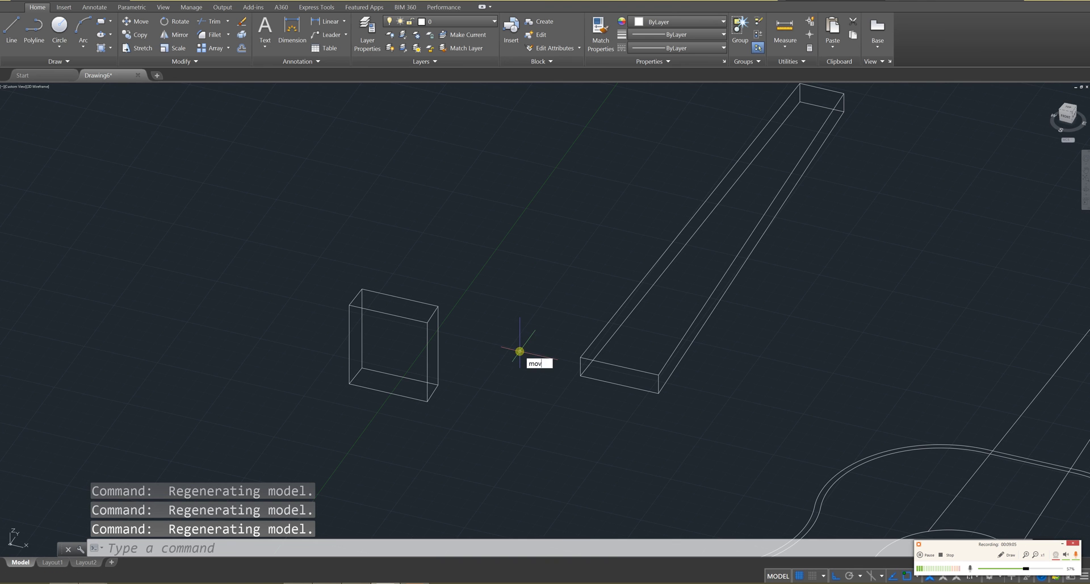
Move the heel box by its corner onto the end corner of the neck bar.
text(e)
key(Return)
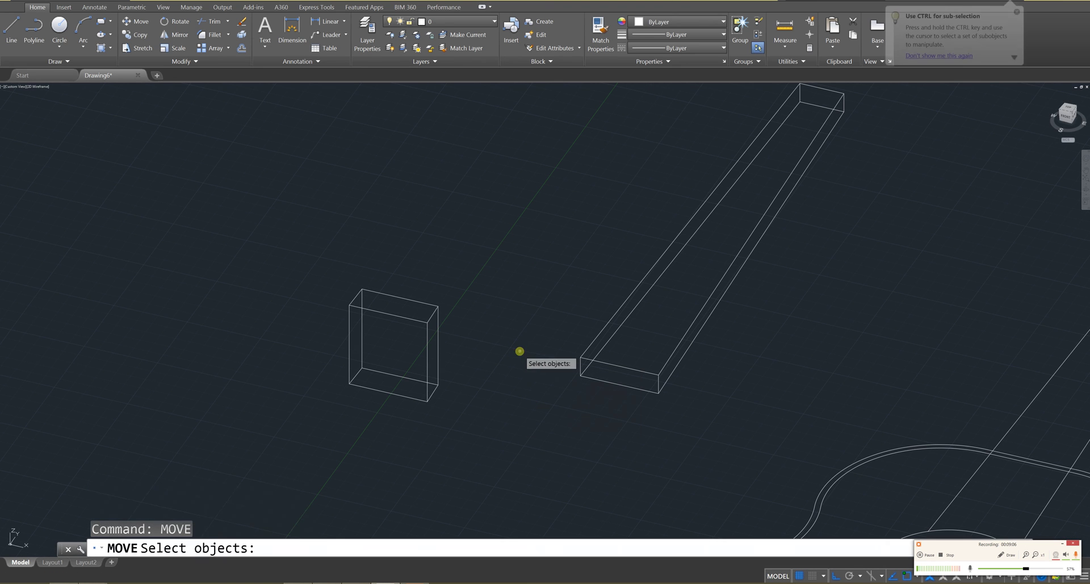
click(419, 319)
key(Return)
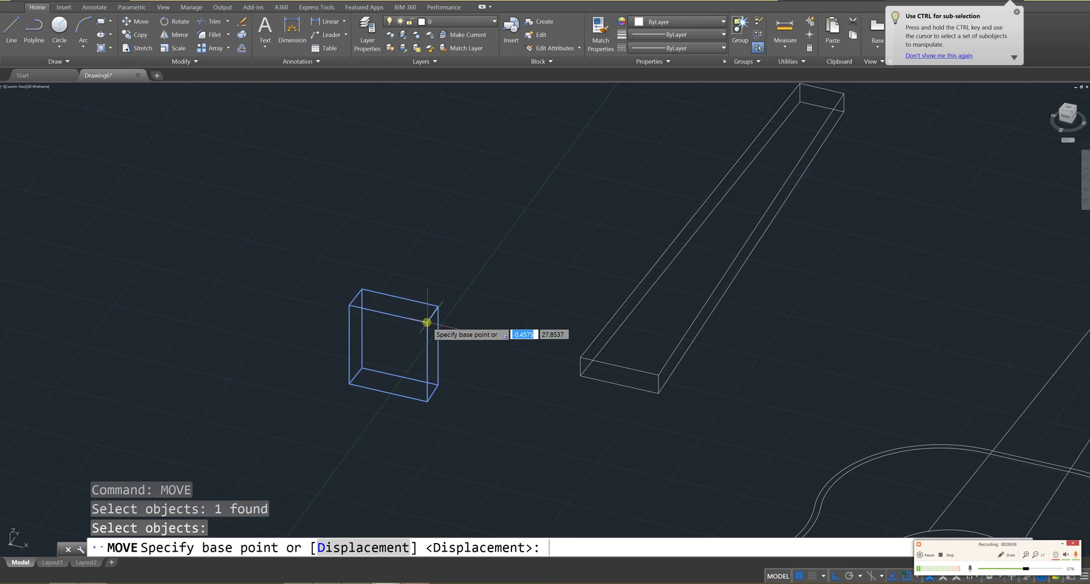
click(427, 322)
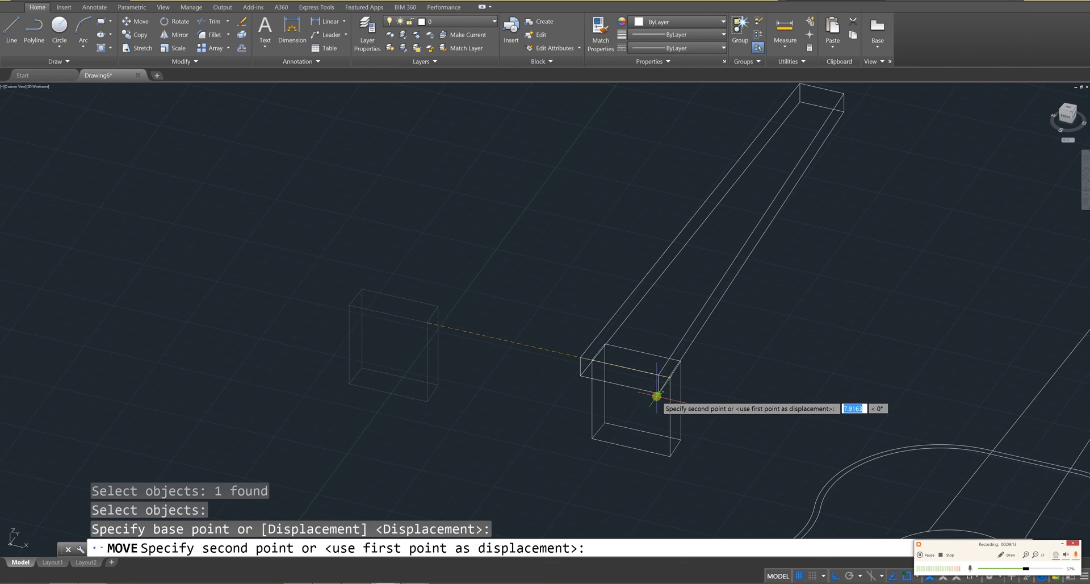
click(657, 396)
key(Escape)
key(Escape)
key(Escape)
shift+middle_drag(777, 451, 713, 314)
shift+middle_drag(686, 218, 852, 401)
scroll(826, 384, up, 4)
Move the selected beam and box from the beam's corner to a spot beside the neck piece.
drag(699, 267, 735, 255)
click(735, 255)
middle_drag(698, 418, 835, 300)
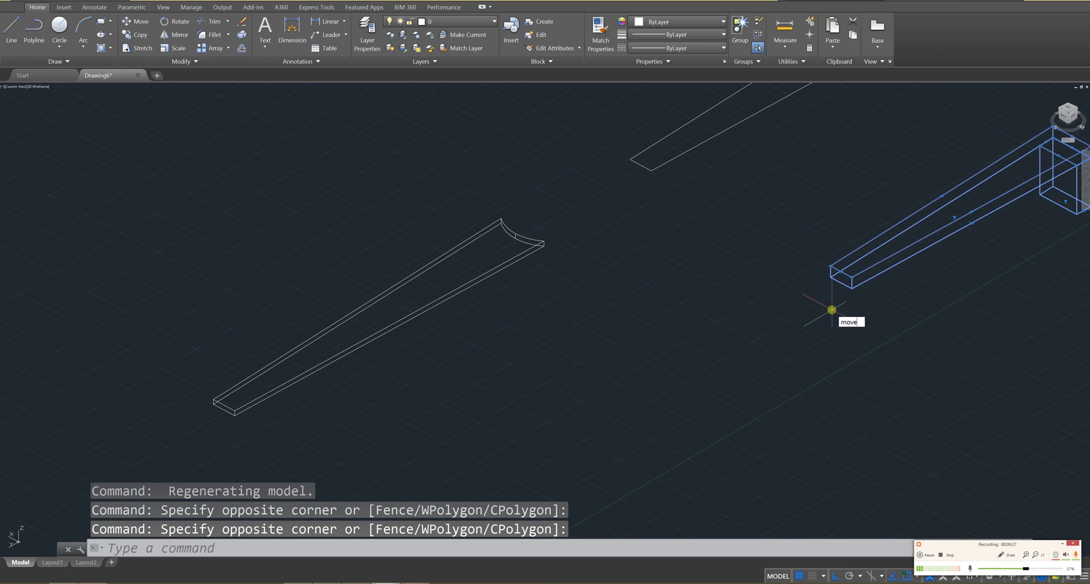
key(Return)
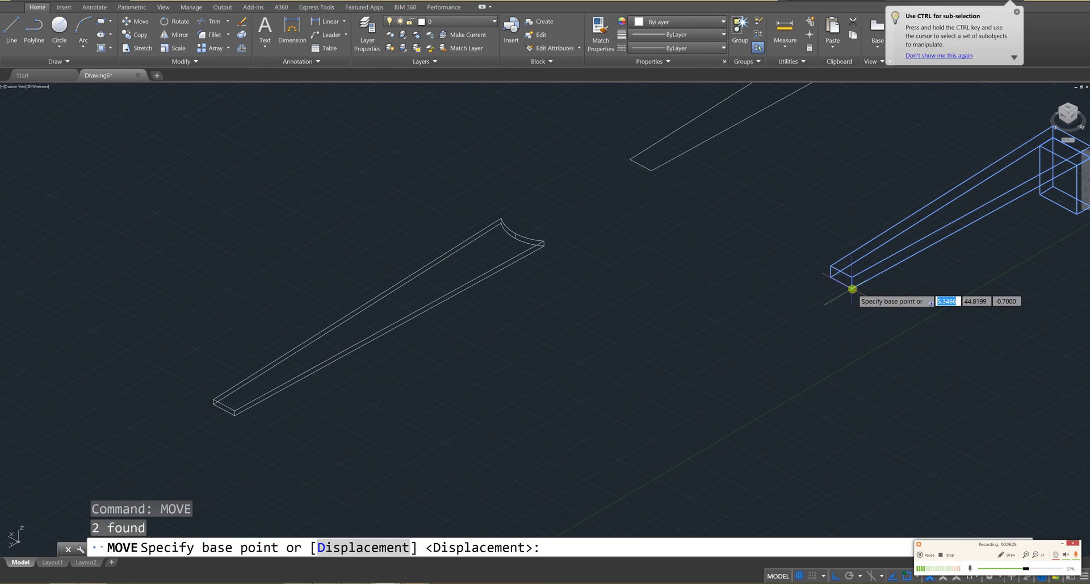
click(852, 277)
click(800, 296)
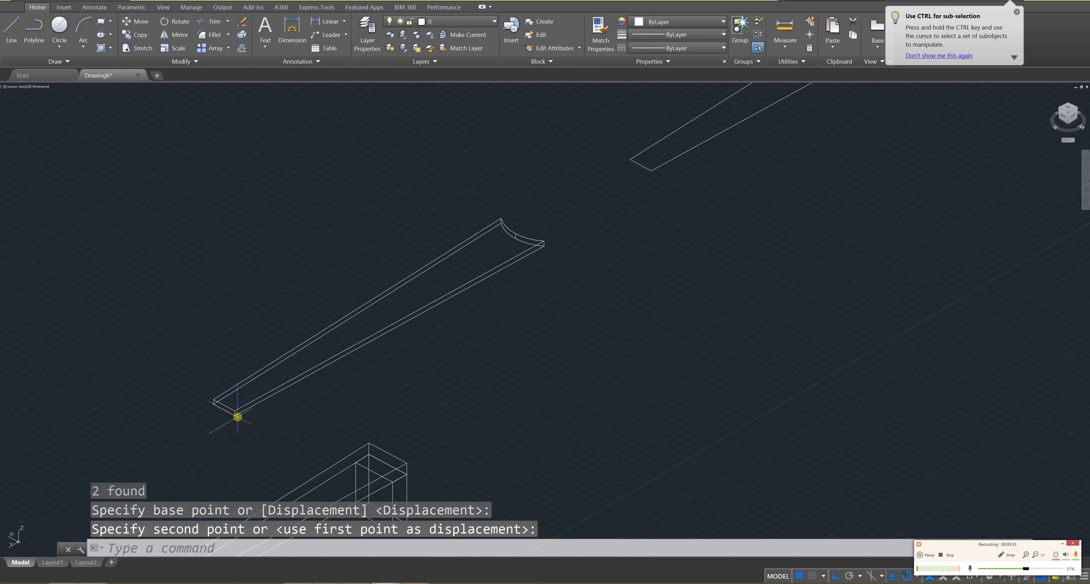
Cancel the leftover move and recentre the view on the guitar models.
scroll(234, 414, down, 5)
key(Escape)
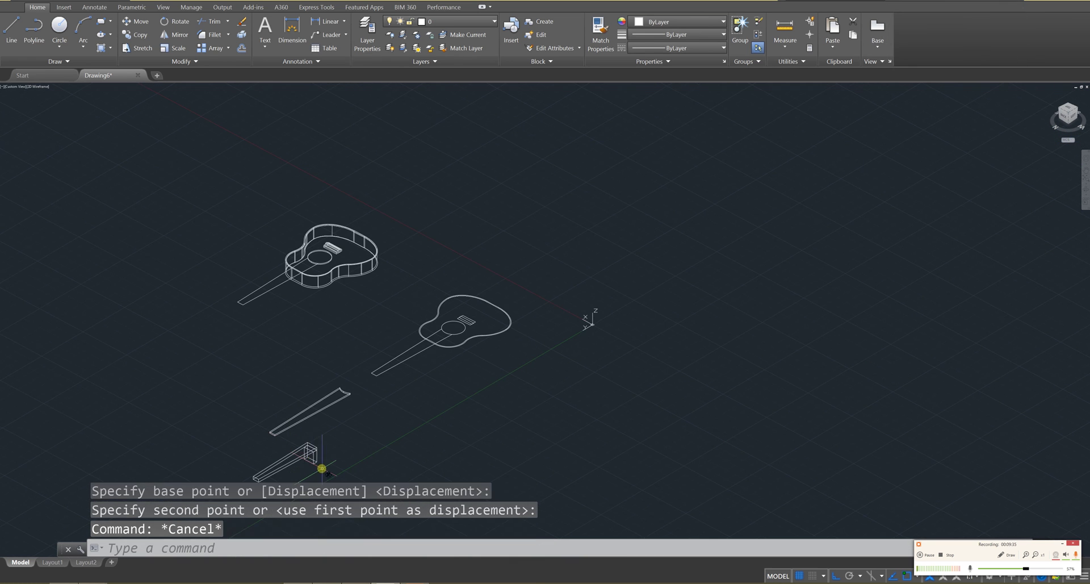
scroll(337, 462, down, 2)
middle_drag(331, 458, 372, 433)
scroll(316, 438, up, 2)
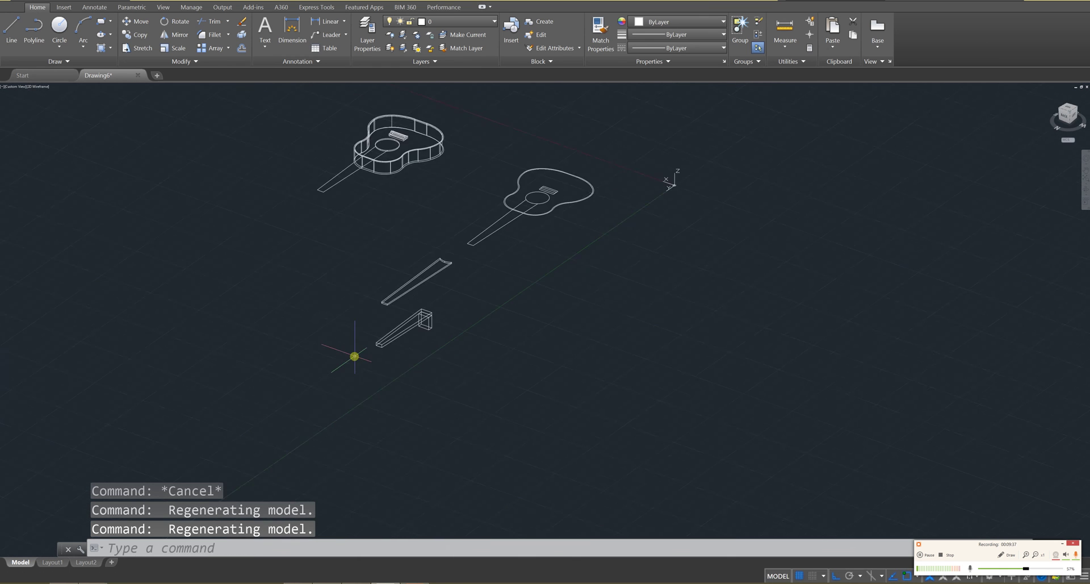
scroll(355, 357, up, 6)
key(Escape)
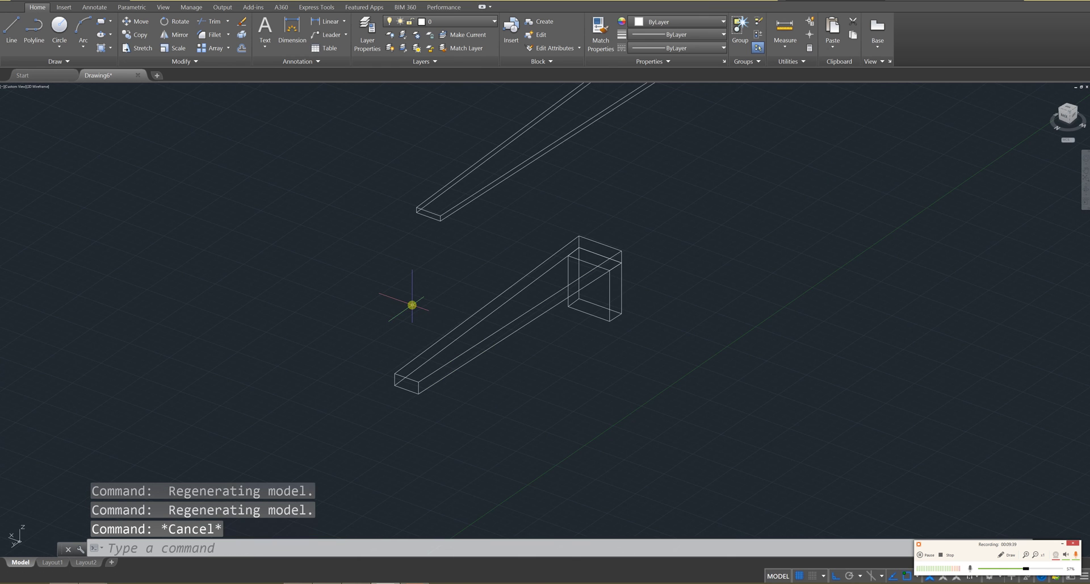
Move the beam and box by the beam's end corner onto the curved neck piece's corner.
key(Return)
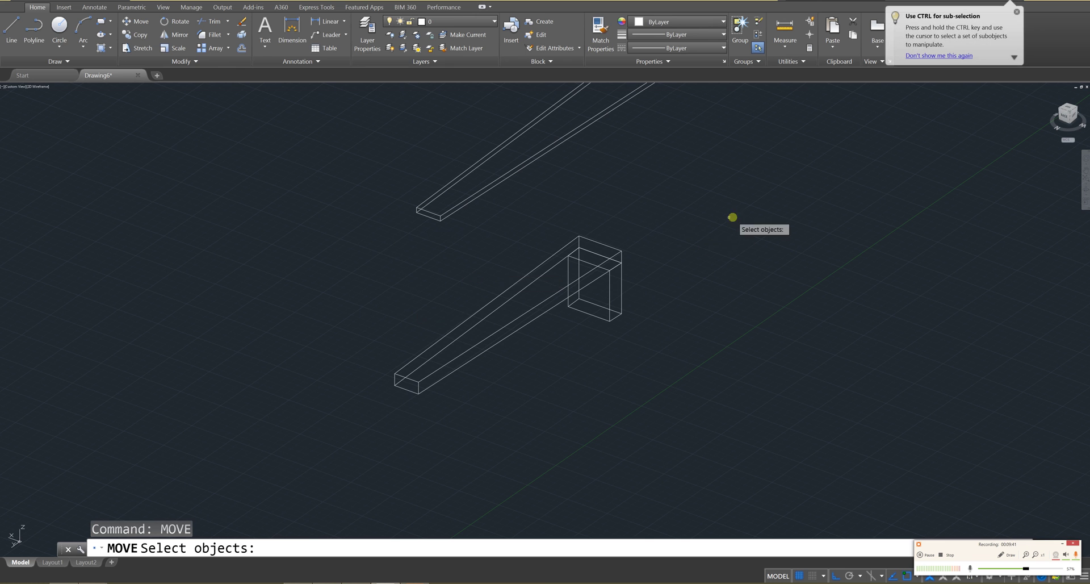
click(686, 225)
click(360, 427)
key(Return)
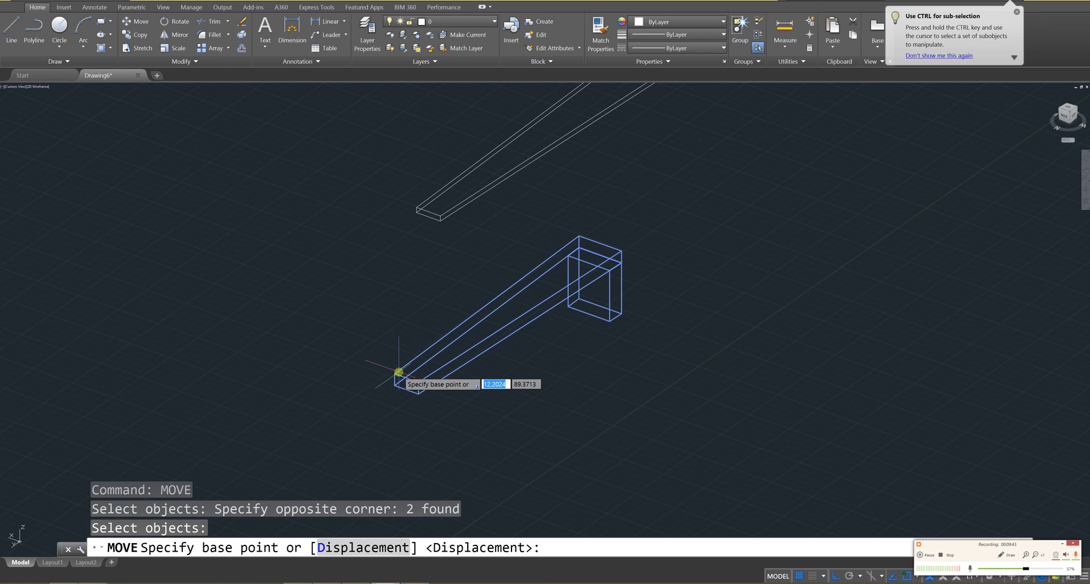
click(397, 375)
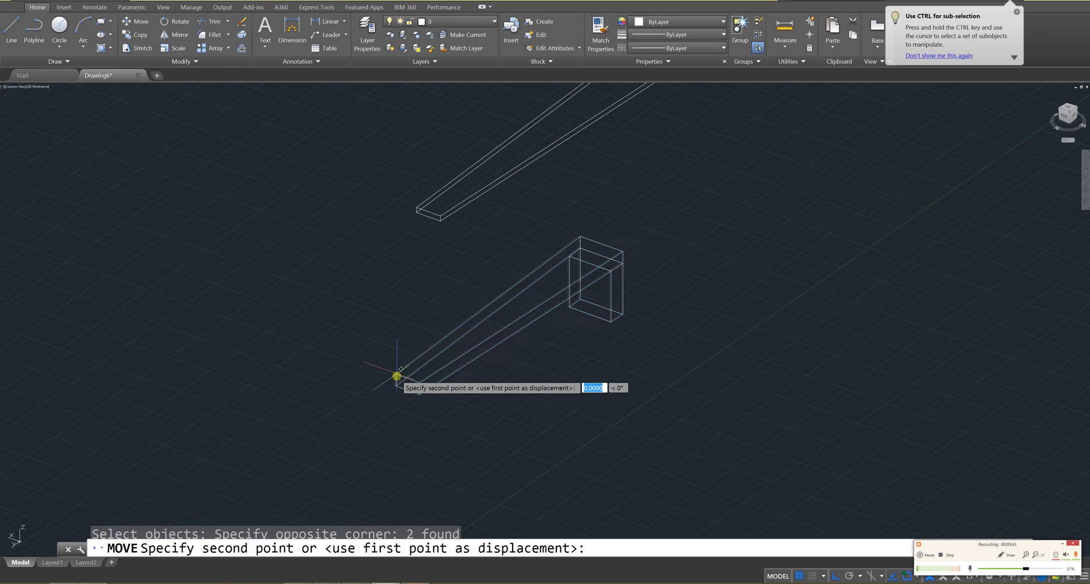
click(415, 214)
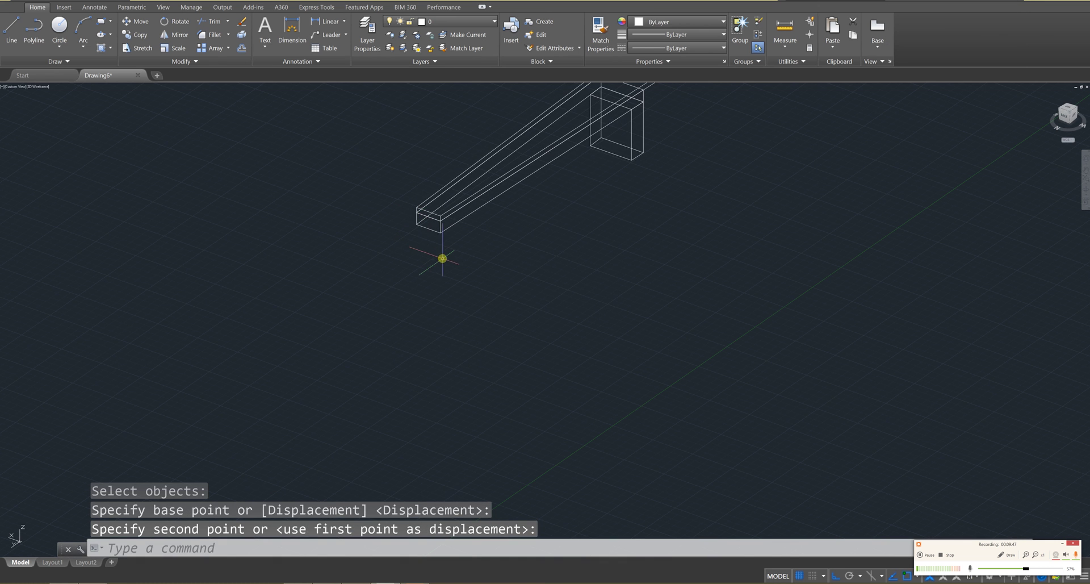
key(Escape)
key(Escape)
key(Escape)
middle_drag(579, 309, 618, 400)
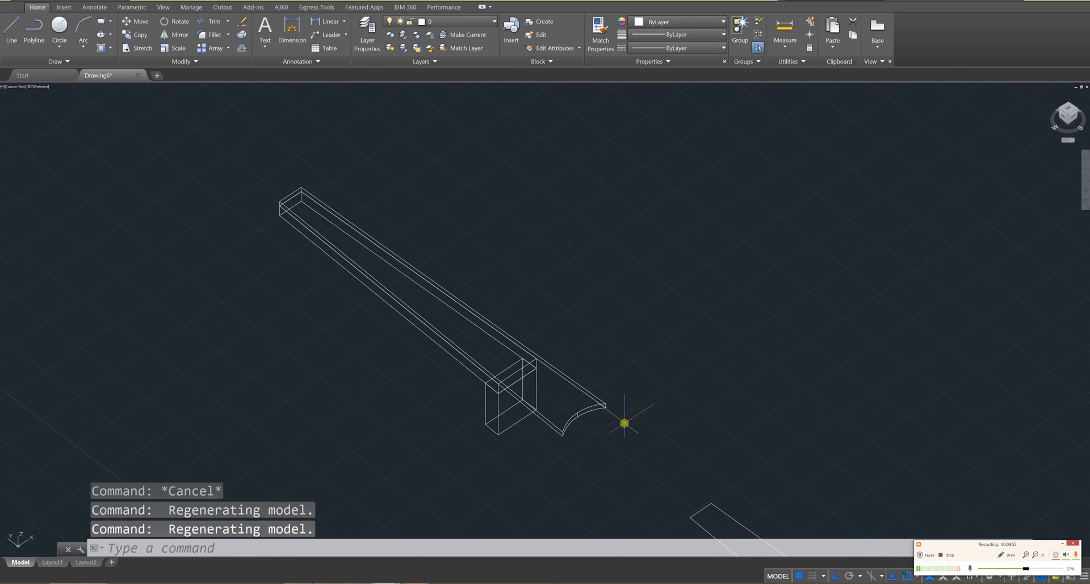